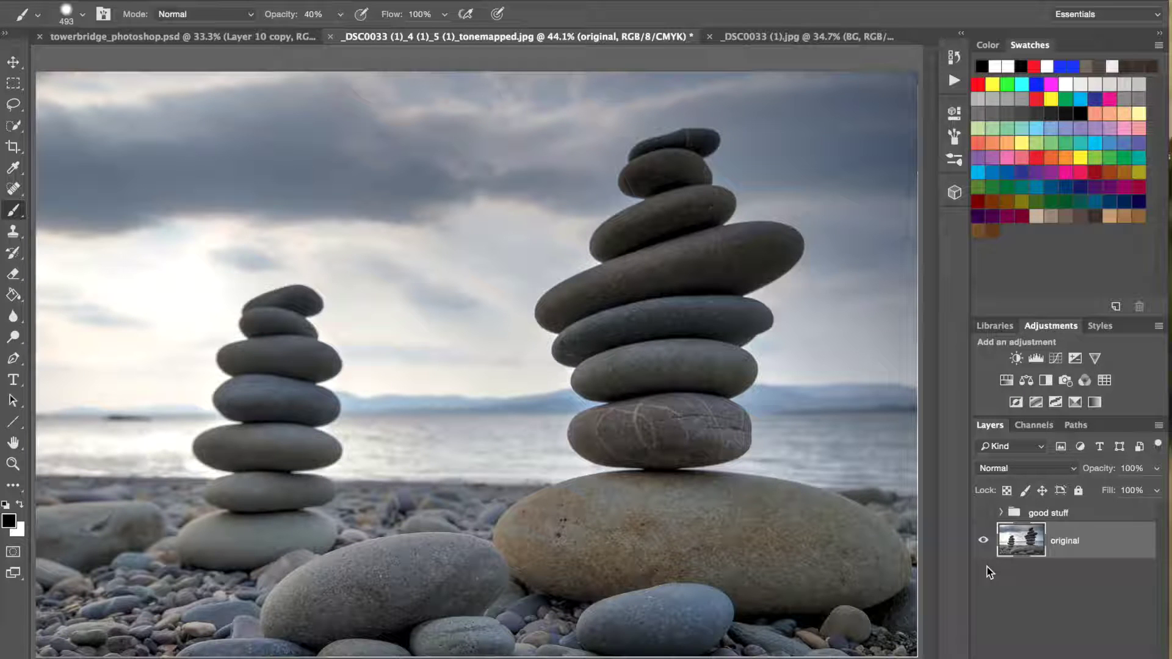
# Step: Show the 'good stuff' group to preview the finished black-and-white edit
pyautogui.click(984, 514)
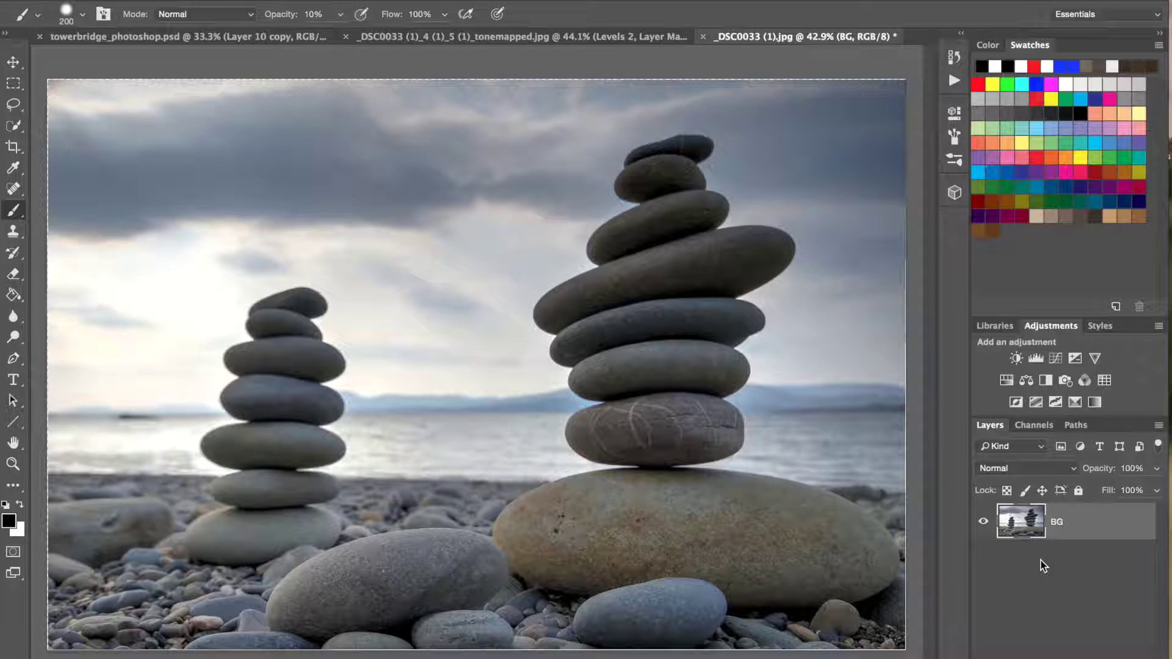
# Step: Duplicate BG, discard a trial Hue/Saturation layer, and desaturate BG copy with Shift+Ctrl+U
pyautogui.moveTo(1031, 529); pyautogui.dragTo(1033, 535)
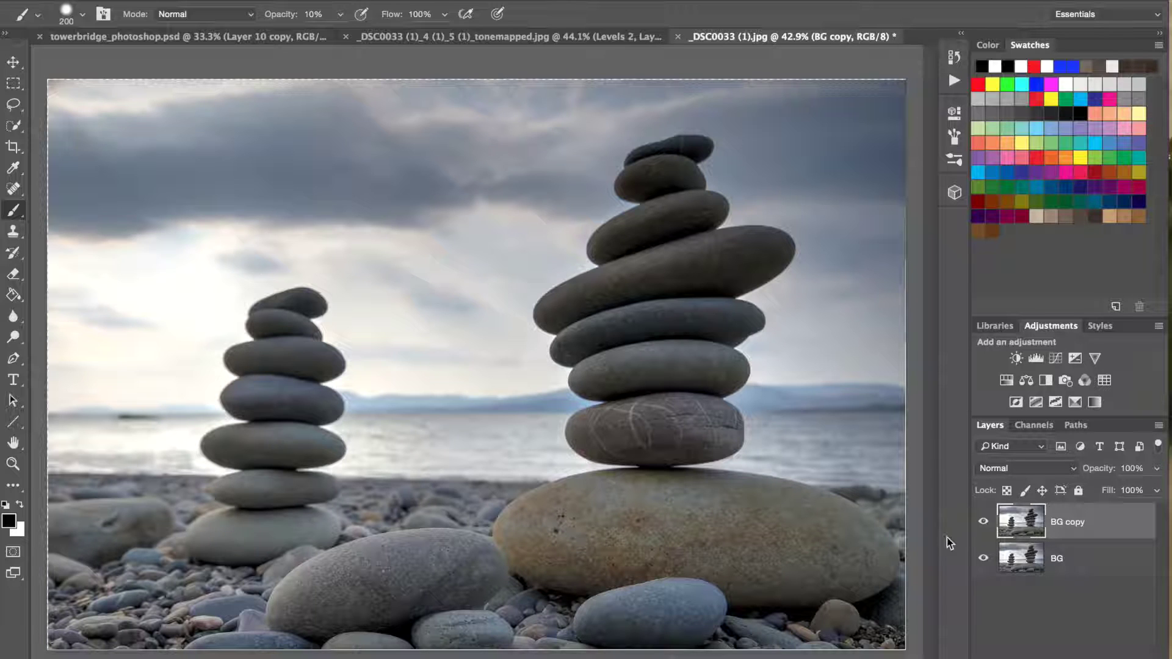
pyautogui.click(1007, 381)
pyautogui.moveTo(815, 243); pyautogui.dragTo(699, 239)
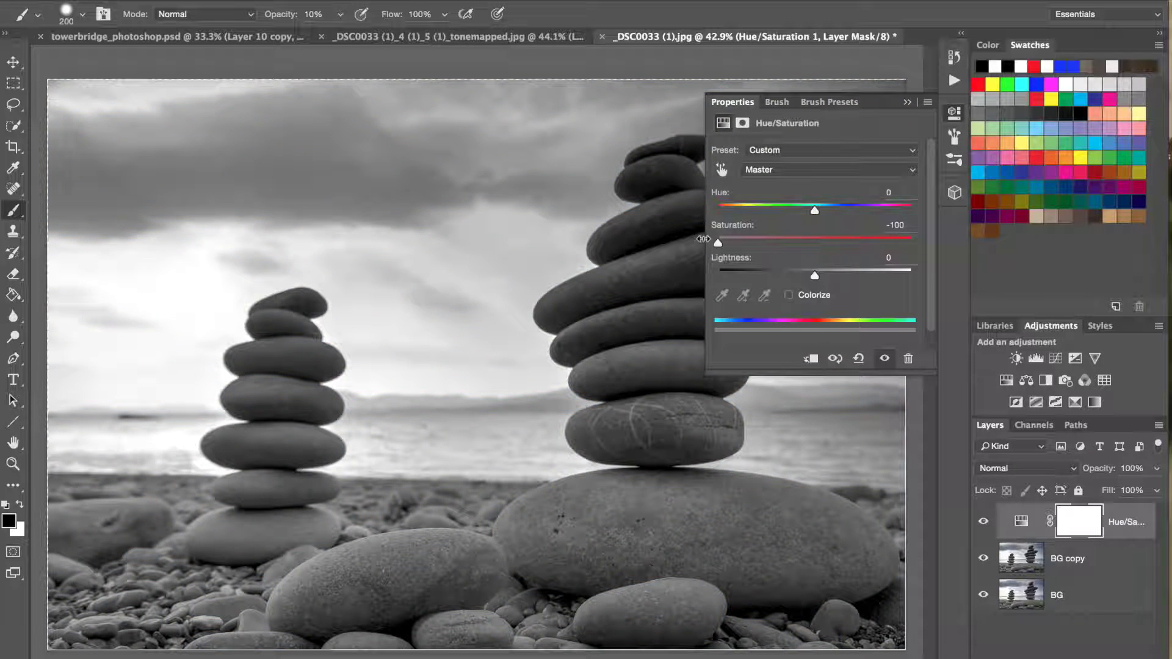
pyautogui.click(907, 102)
pyautogui.press('Delete')
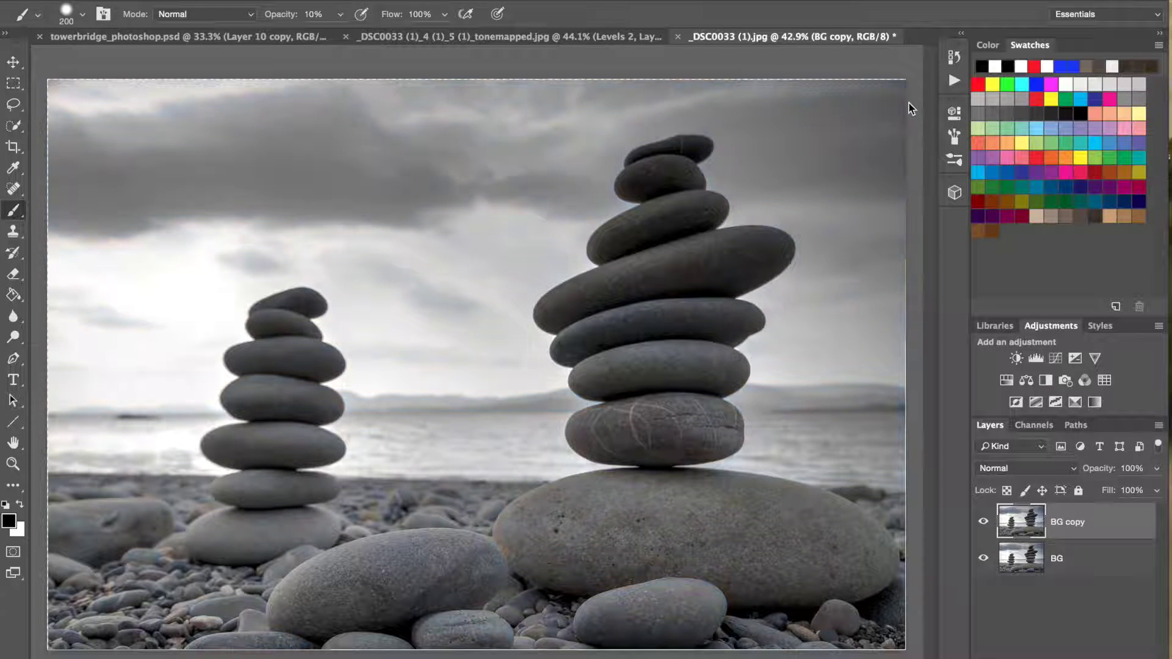
pyautogui.press('shift+super+u')
# Step: Add a Levels layer with input black at 26 and midtones around 0.85
pyautogui.click(1037, 359)
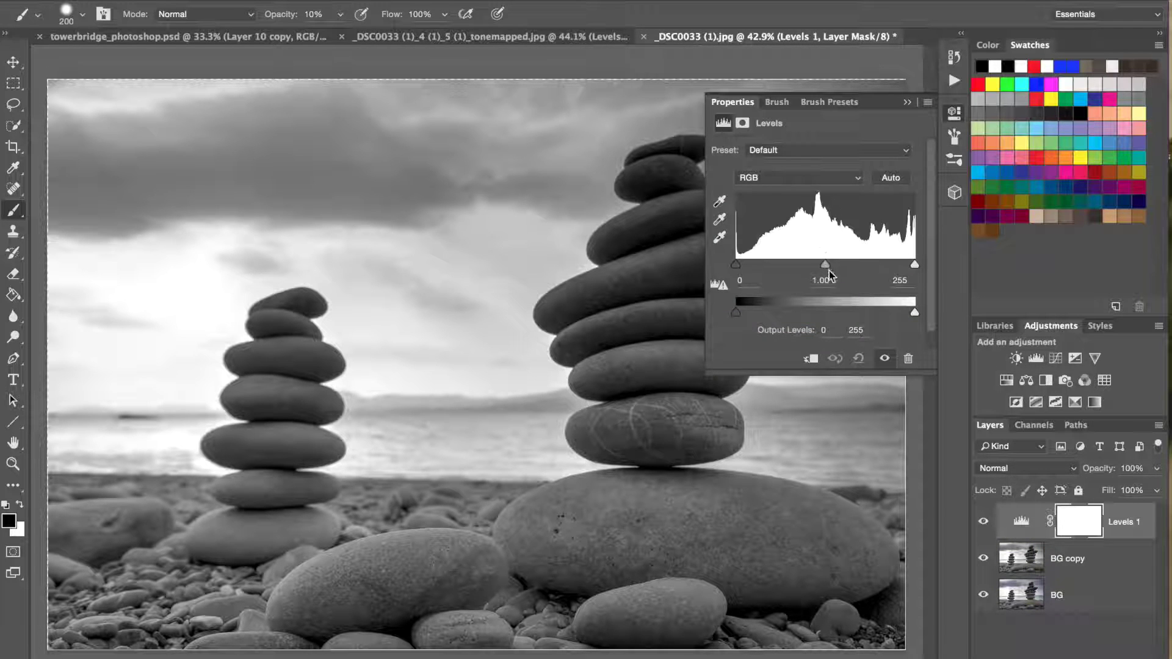
pyautogui.moveTo(826, 264); pyautogui.dragTo(842, 264)
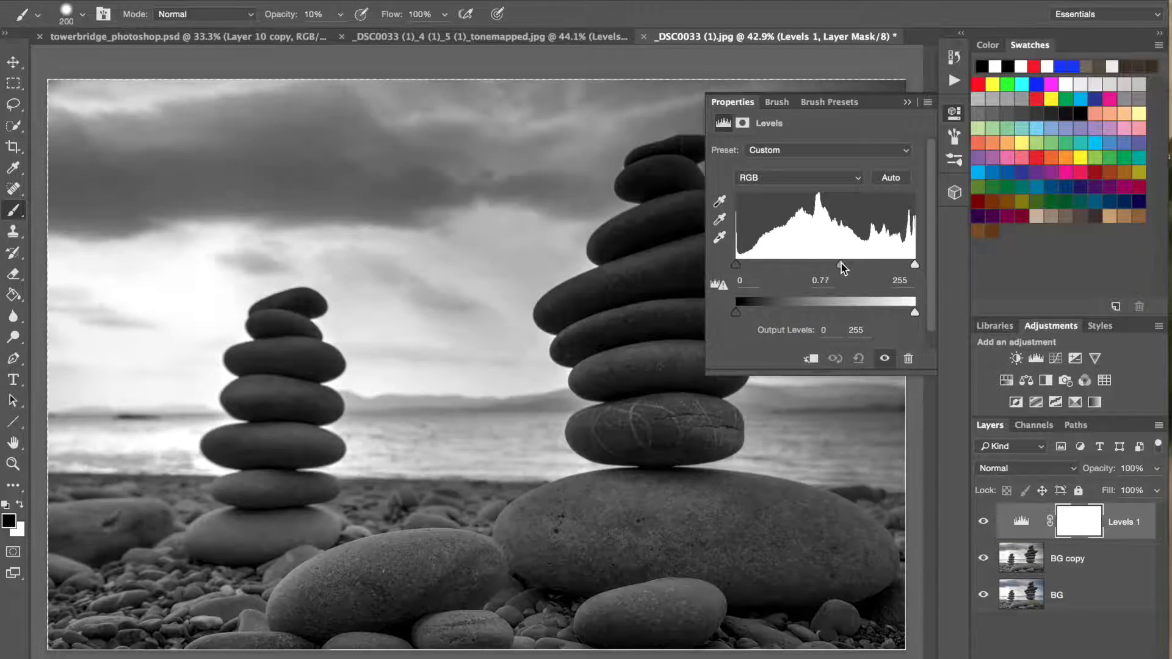
pyautogui.moveTo(734, 267); pyautogui.dragTo(754, 270)
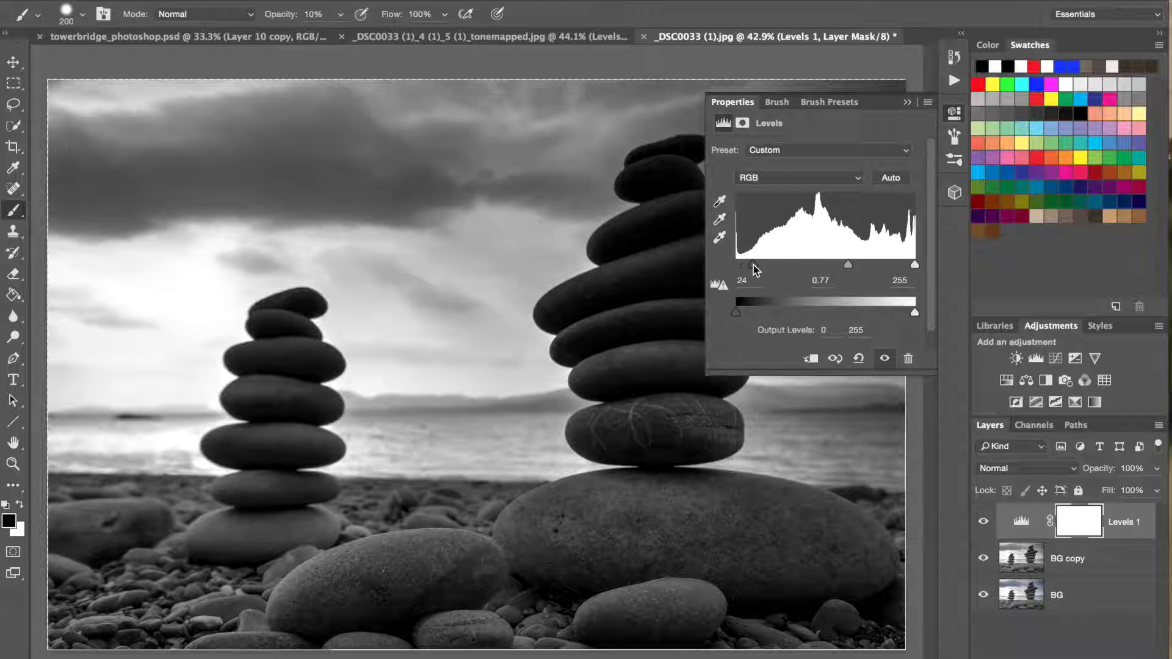
pyautogui.moveTo(847, 265); pyautogui.dragTo(848, 265)
pyautogui.click(908, 102)
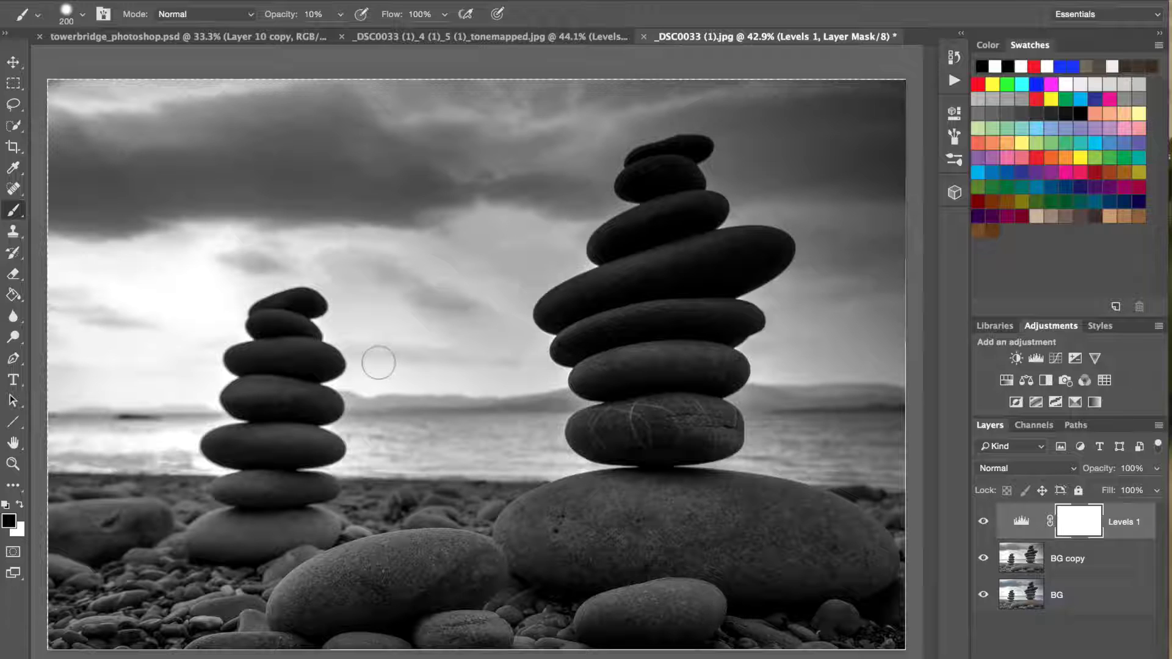
# Step: Quick-select the foreground beach and both stone stacks, then fill that area black on the Levels 1 mask
pyautogui.press('w')
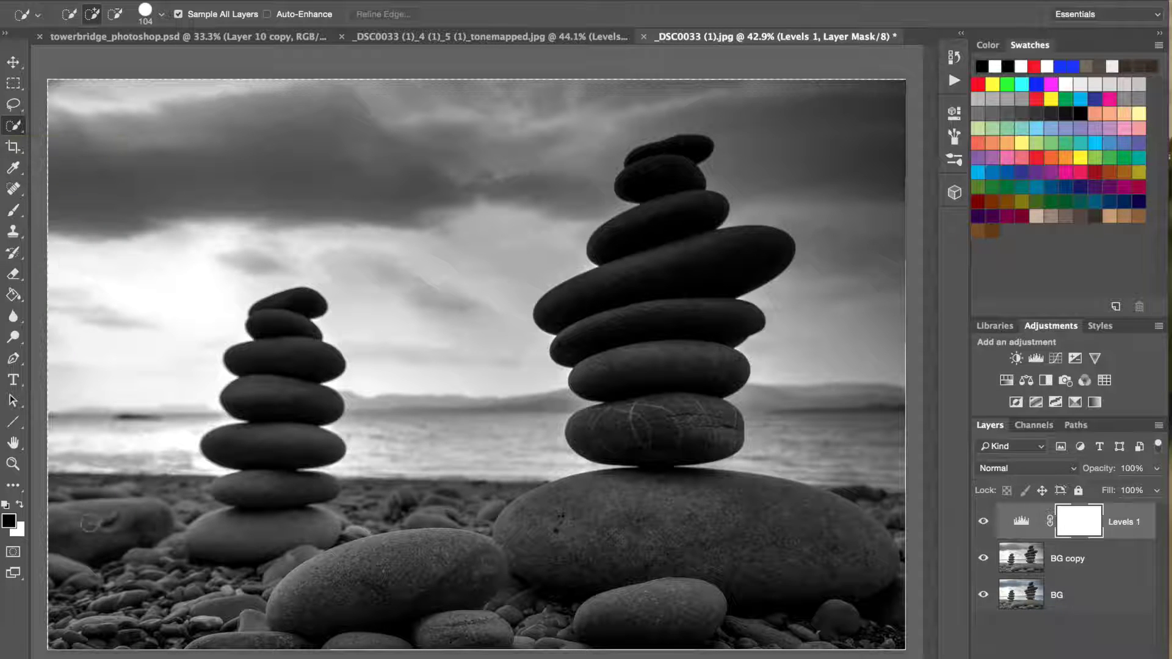
pyautogui.moveTo(91, 529)
pyautogui.mouseDown()
pyautogui.moveTo(512, 589)
pyautogui.moveTo(804, 616)
pyautogui.moveTo(860, 600)
pyautogui.mouseUp()
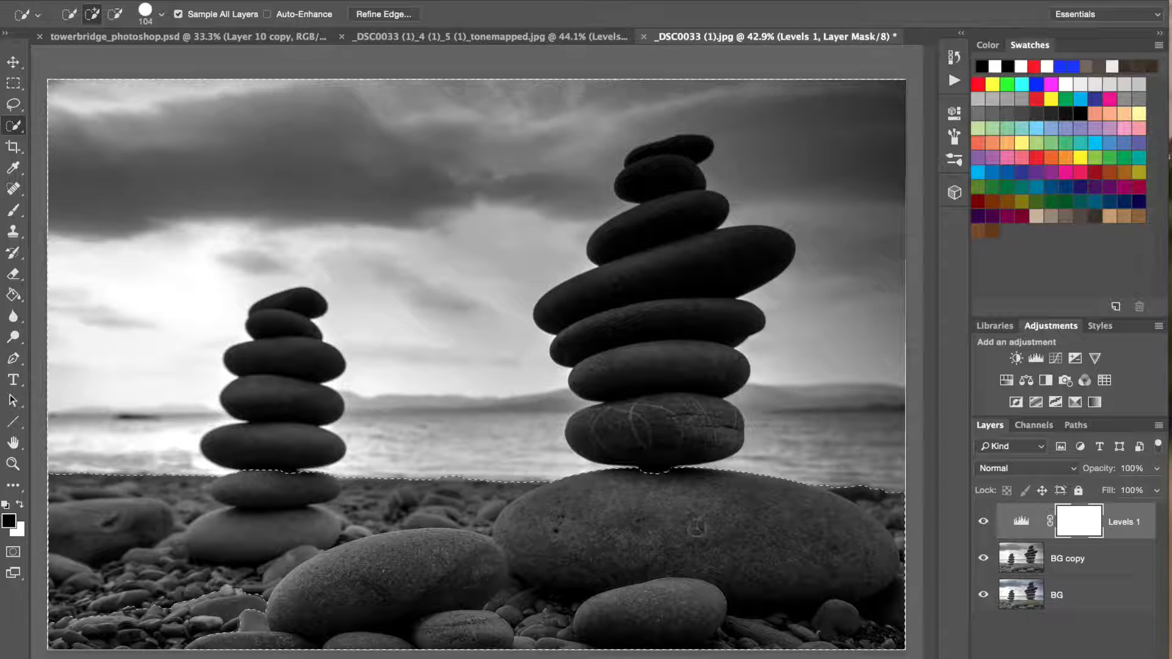
pyautogui.moveTo(660, 478); pyautogui.dragTo(659, 175)
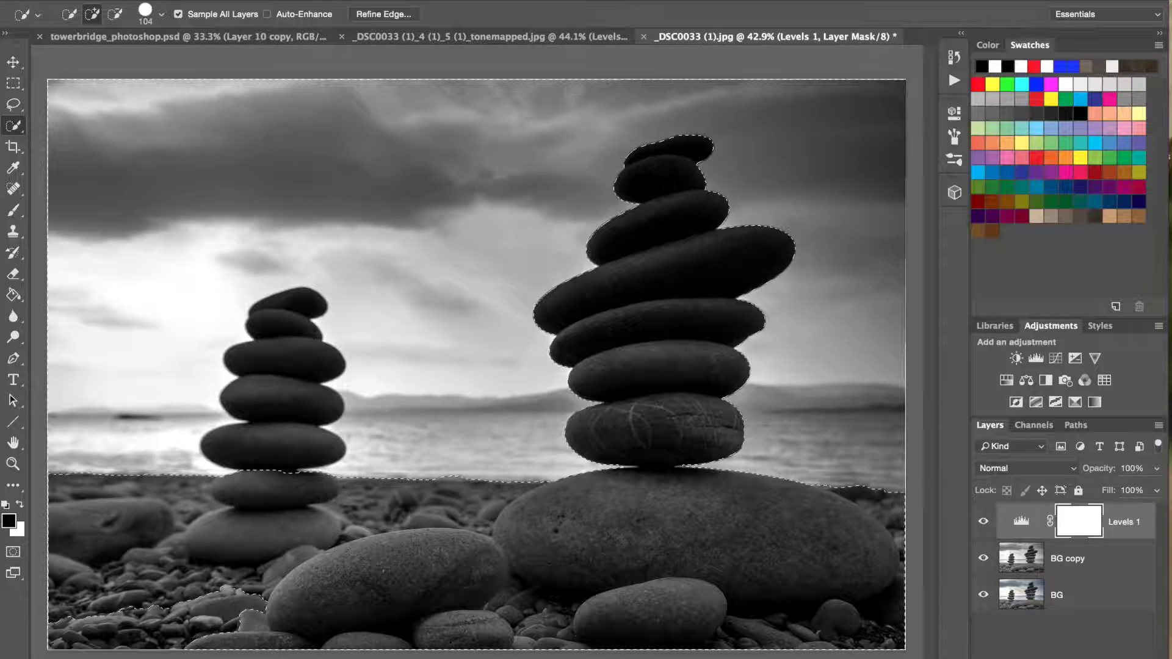
pyautogui.moveTo(274, 502); pyautogui.dragTo(291, 353)
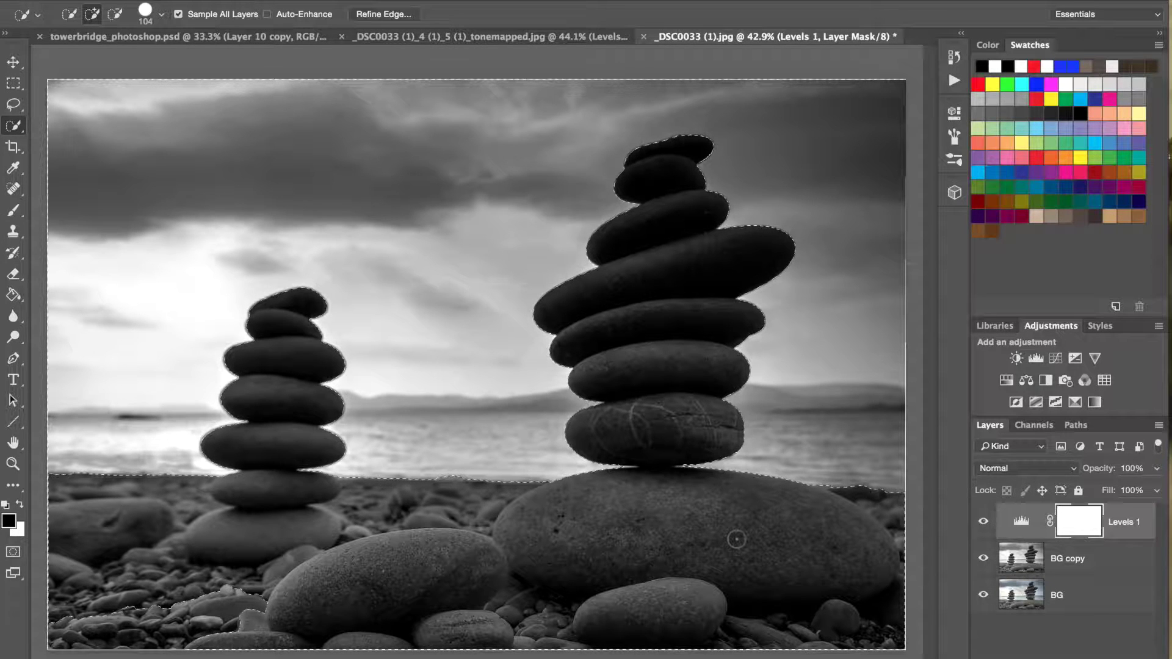
pyautogui.press('alt')
pyautogui.hotkey('alt', 'BackSpace')
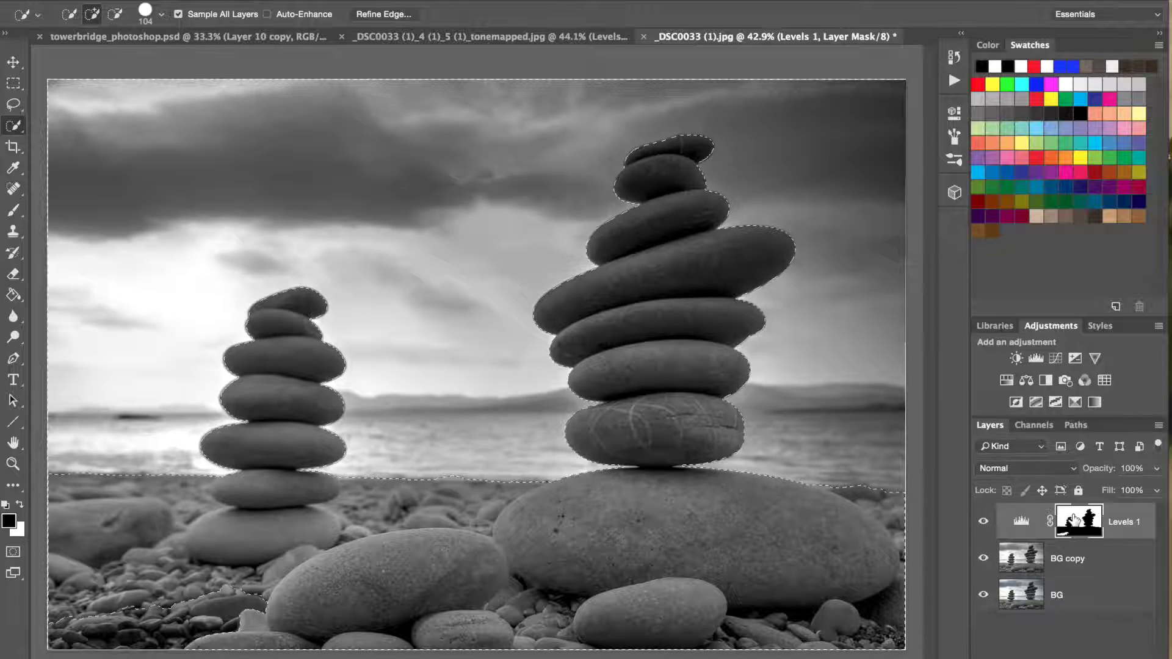
# Step: Deselect and toggle Levels 1 on and off to compare its effect
pyautogui.hotkey('ctrl', 'd')
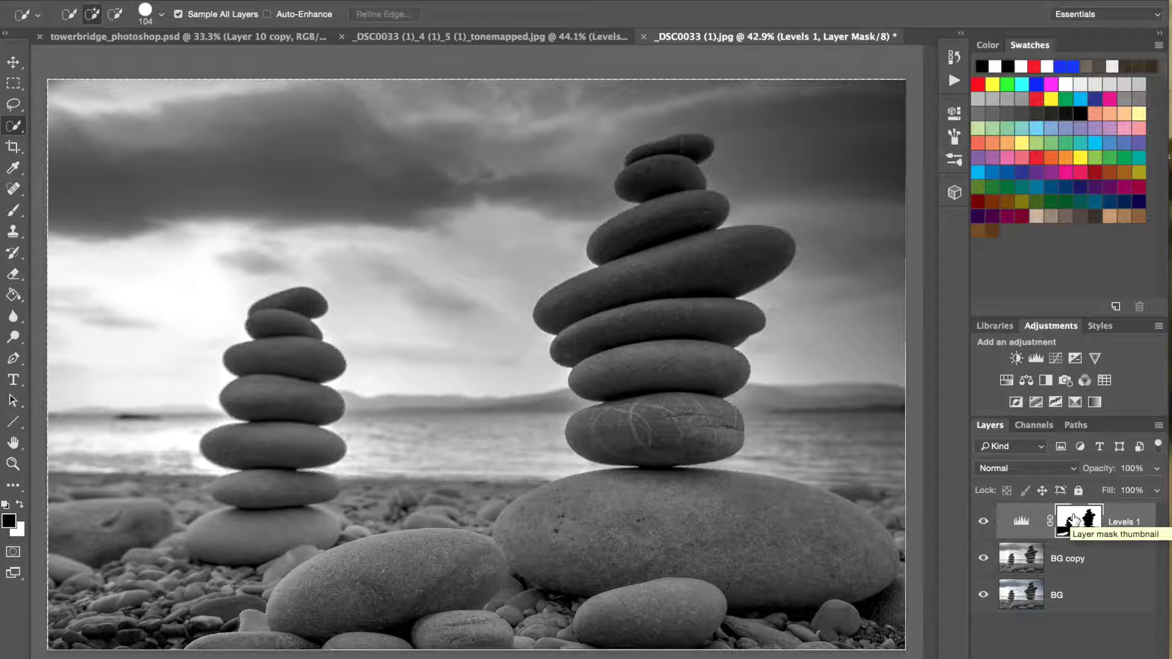
pyautogui.click(984, 522)
pyautogui.click(985, 523)
pyautogui.click(984, 523)
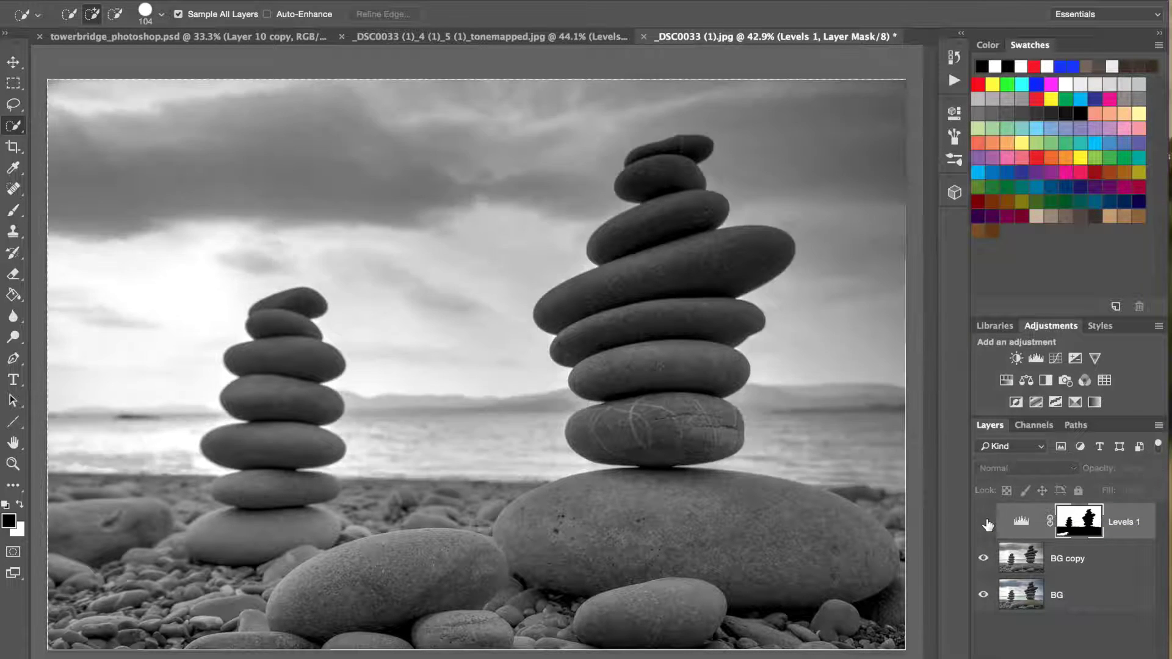
pyautogui.click(985, 523)
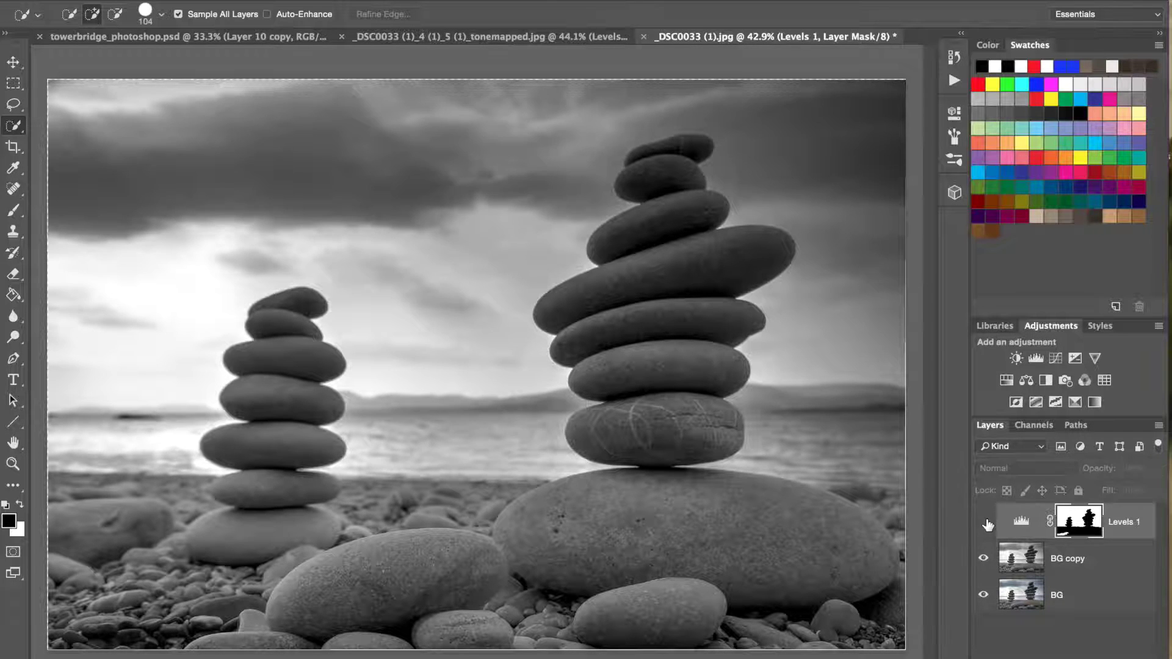
pyautogui.click(984, 523)
pyautogui.click(984, 522)
pyautogui.click(984, 522)
pyautogui.click(984, 522)
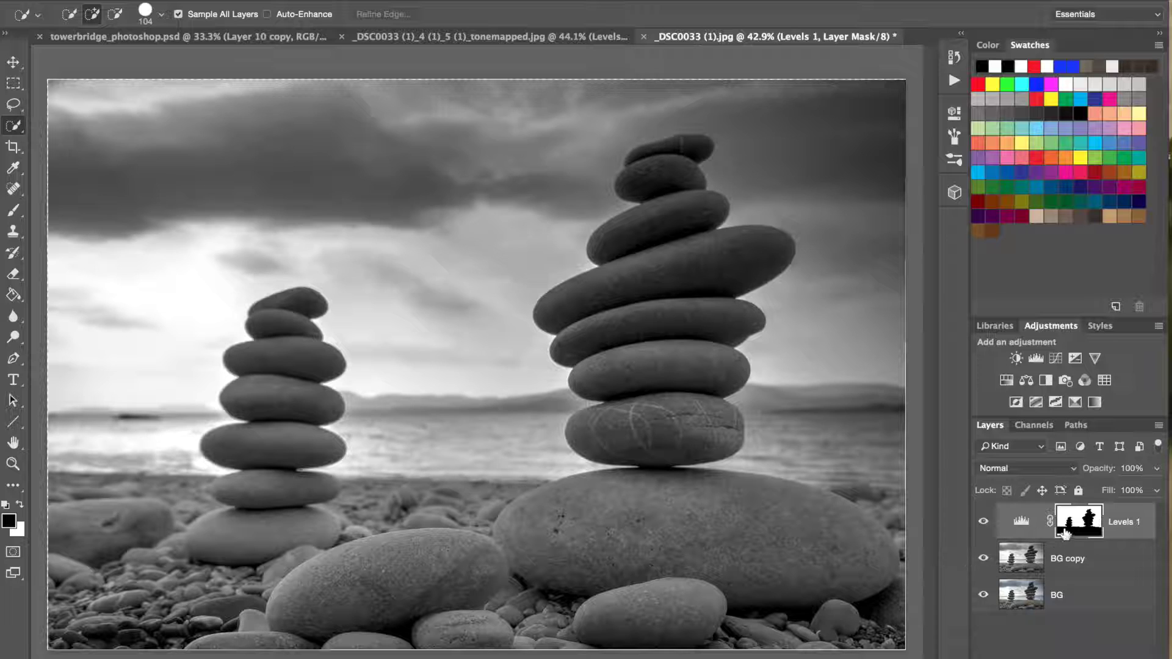
# Step: Switch to the Brush at size 300 and 100% opacity
pyautogui.press('b')
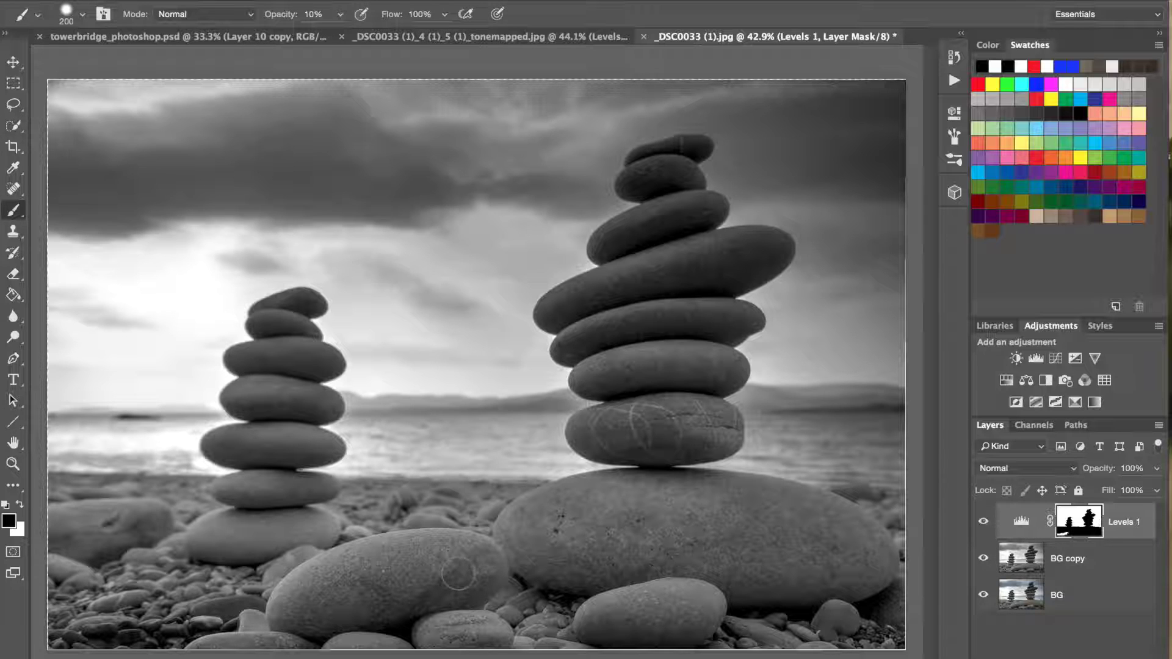
pyautogui.press(']')
pyautogui.press(']')
pyautogui.press('0')
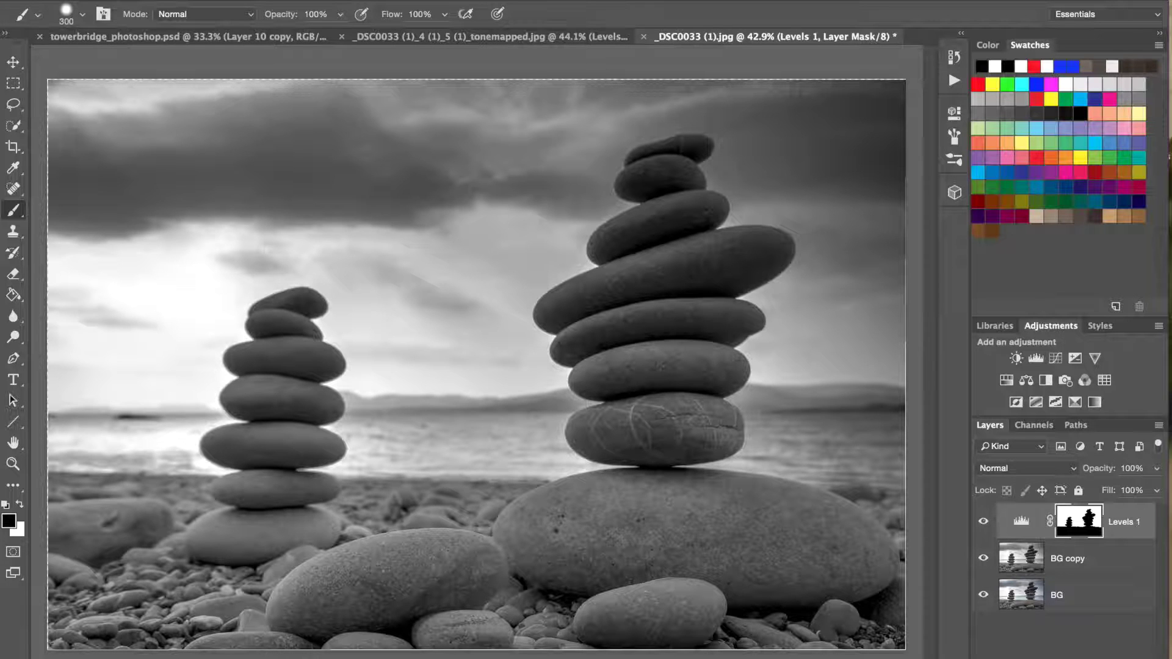
# Step: Set the brush to 140 px at 10% opacity for soft Levels 1 mask touch-ups
pyautogui.scroll(5, 428, 409)
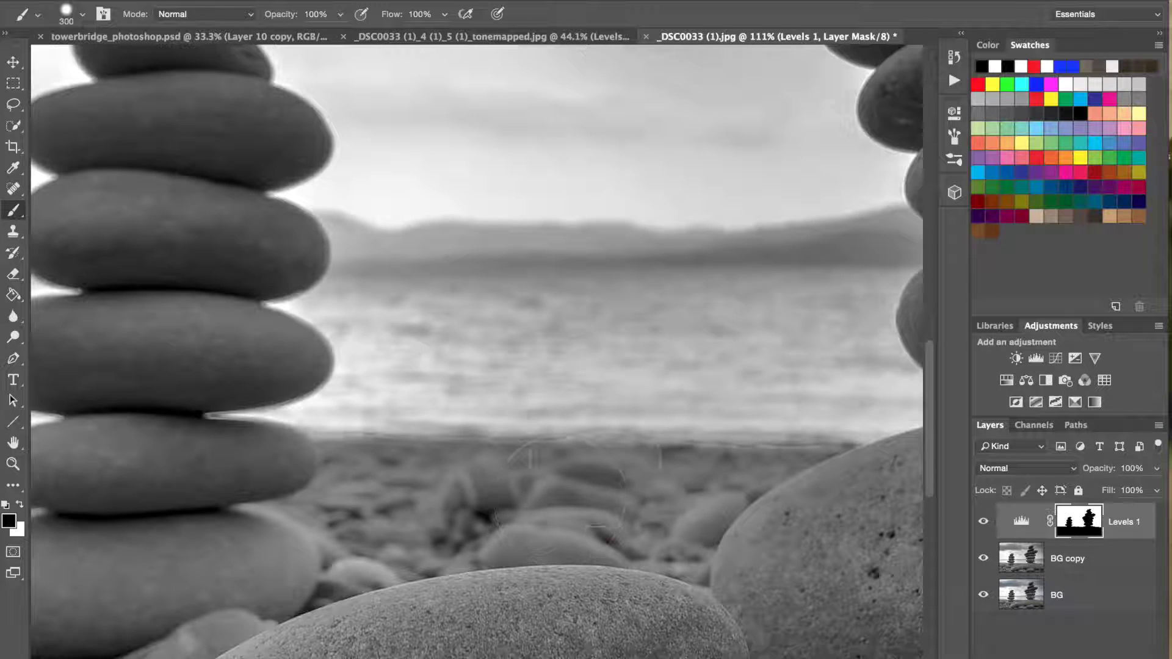
pyautogui.moveTo(593, 462)
pyautogui.mouseDown()
pyautogui.moveTo(507, 457)
pyautogui.moveTo(522, 459)
pyautogui.mouseUp()
pyautogui.press('1')
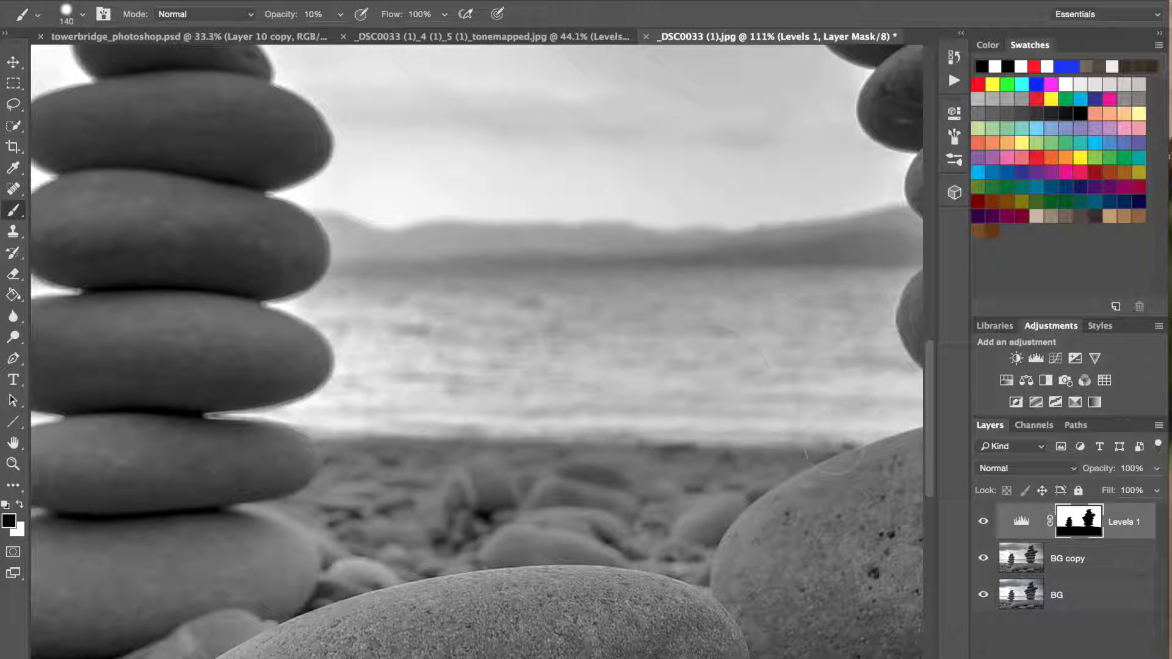
pyautogui.hscroll(10, 599, 421)
pyautogui.scroll(-2, 599, 421)
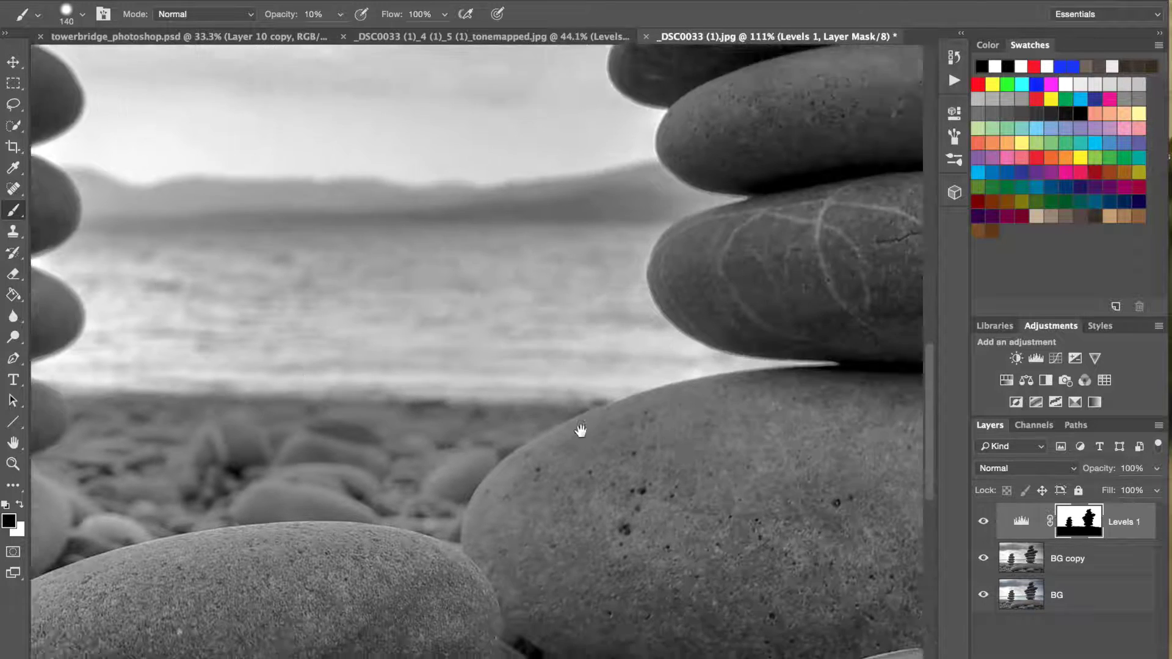
pyautogui.scroll(-2, 645, 437)
pyautogui.hscroll(20, 644, 437)
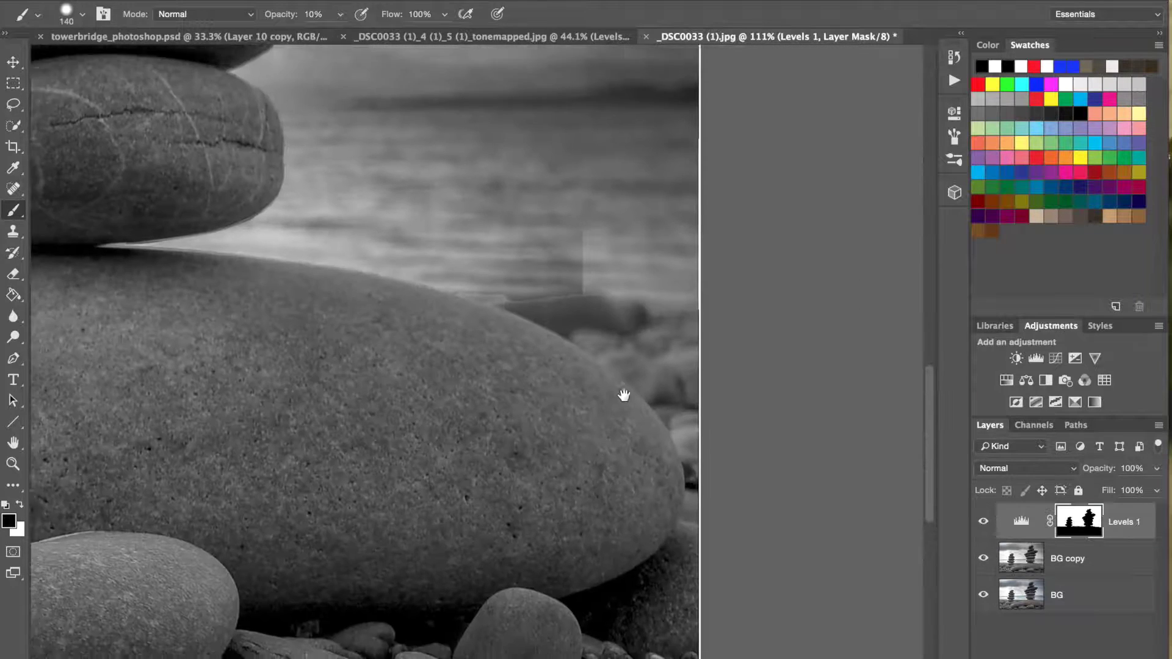
pyautogui.scroll(1, 579, 455)
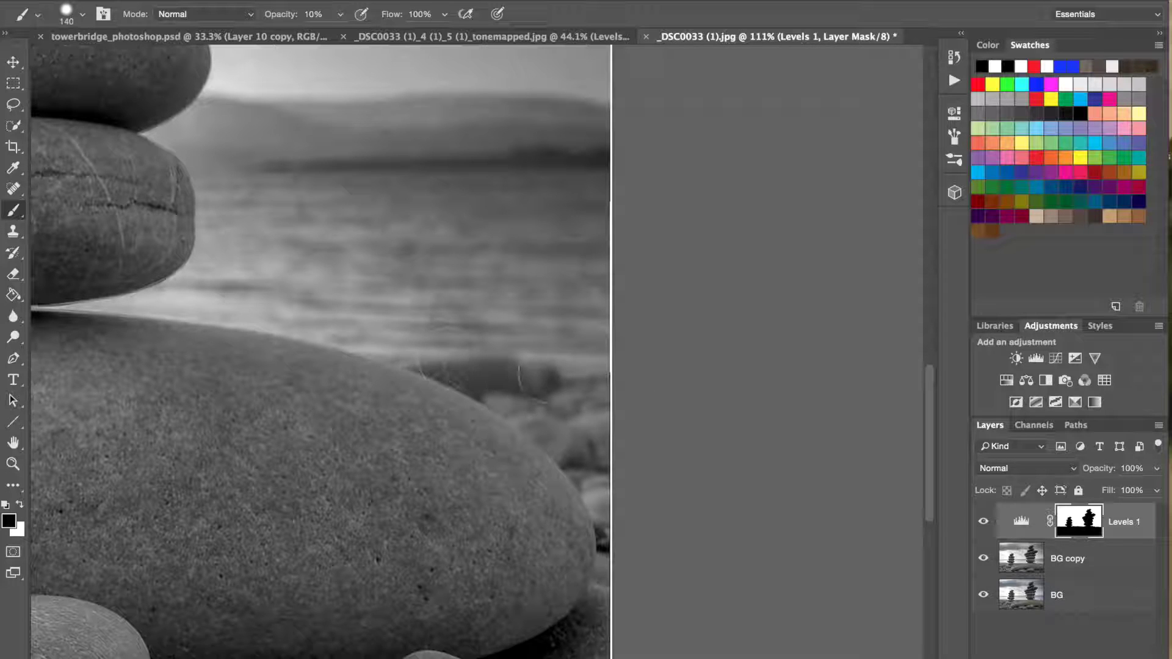
# Step: Raise brush opacity to 20% and zoom out to view the left stone stack and photo edge
pyautogui.press('2')
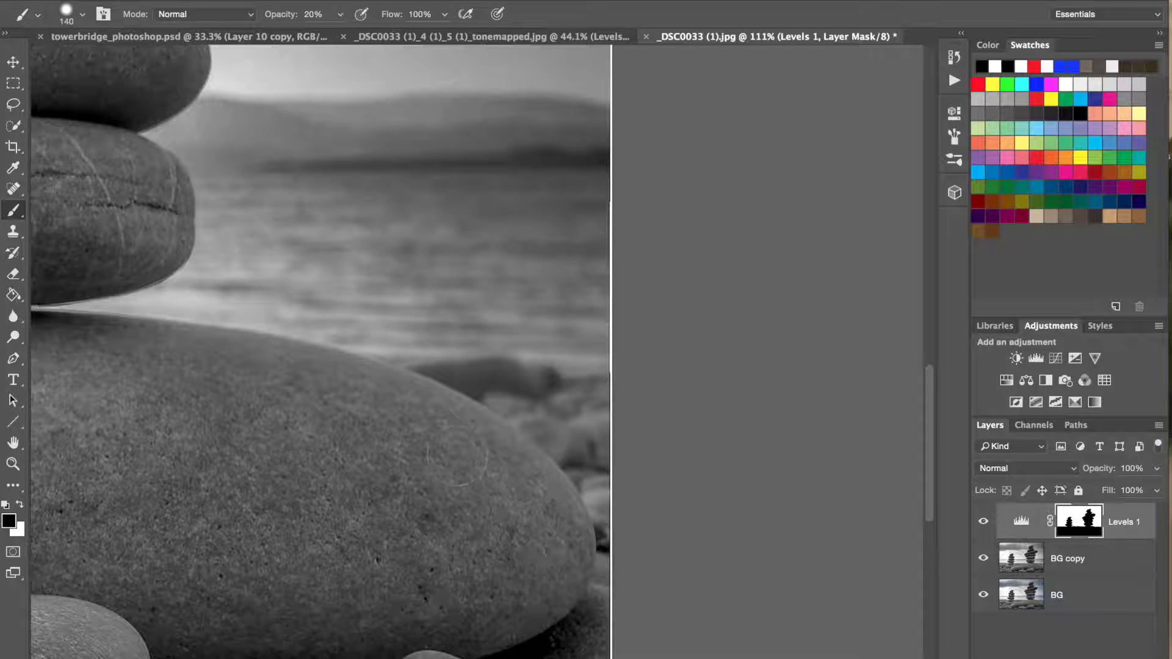
pyautogui.scroll(-5, 500, 433)
pyautogui.moveTo(247, 341); pyautogui.dragTo(505, 380)
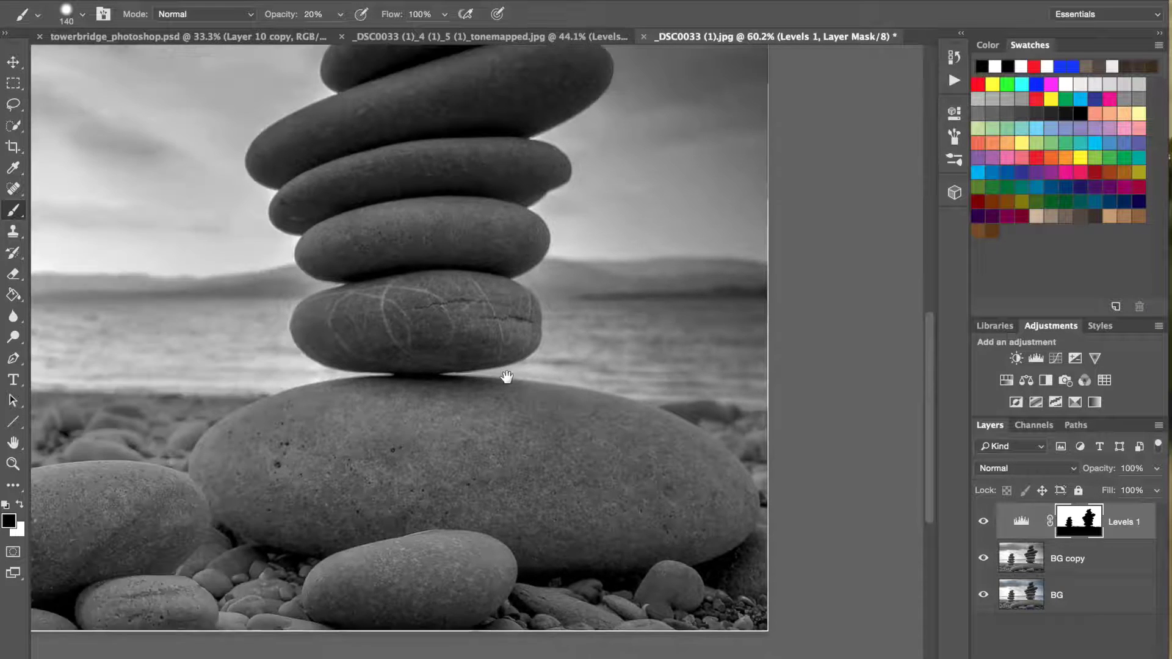
pyautogui.moveTo(263, 402); pyautogui.dragTo(445, 385)
pyautogui.moveTo(332, 419); pyautogui.dragTo(403, 364)
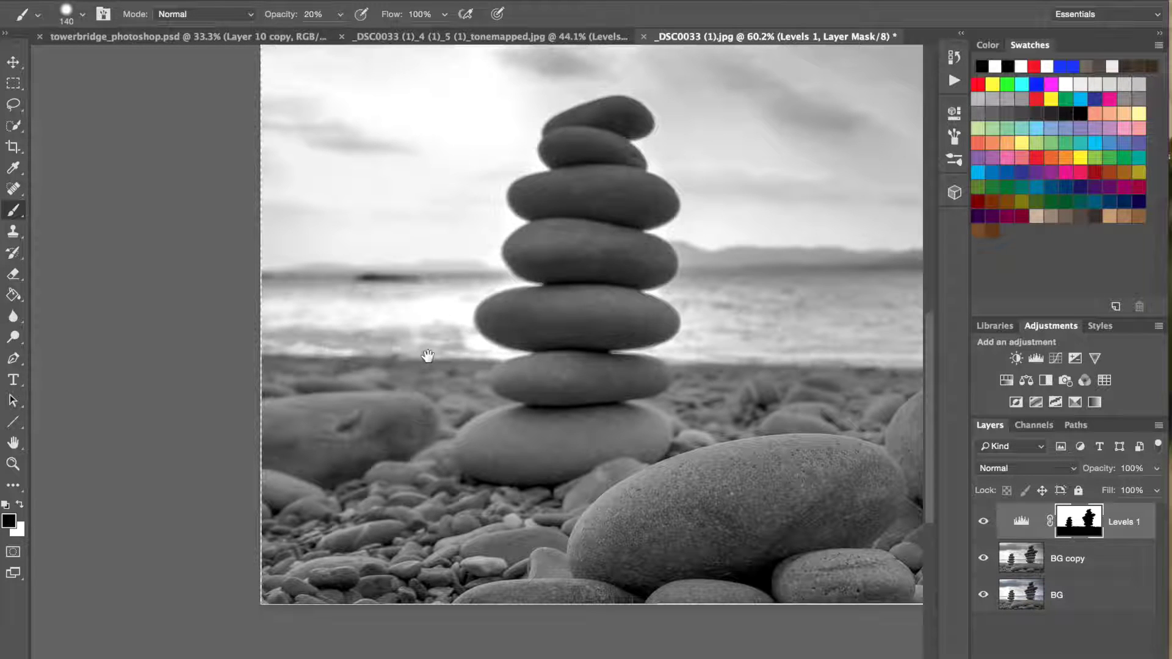
pyautogui.scroll(5, 452, 382)
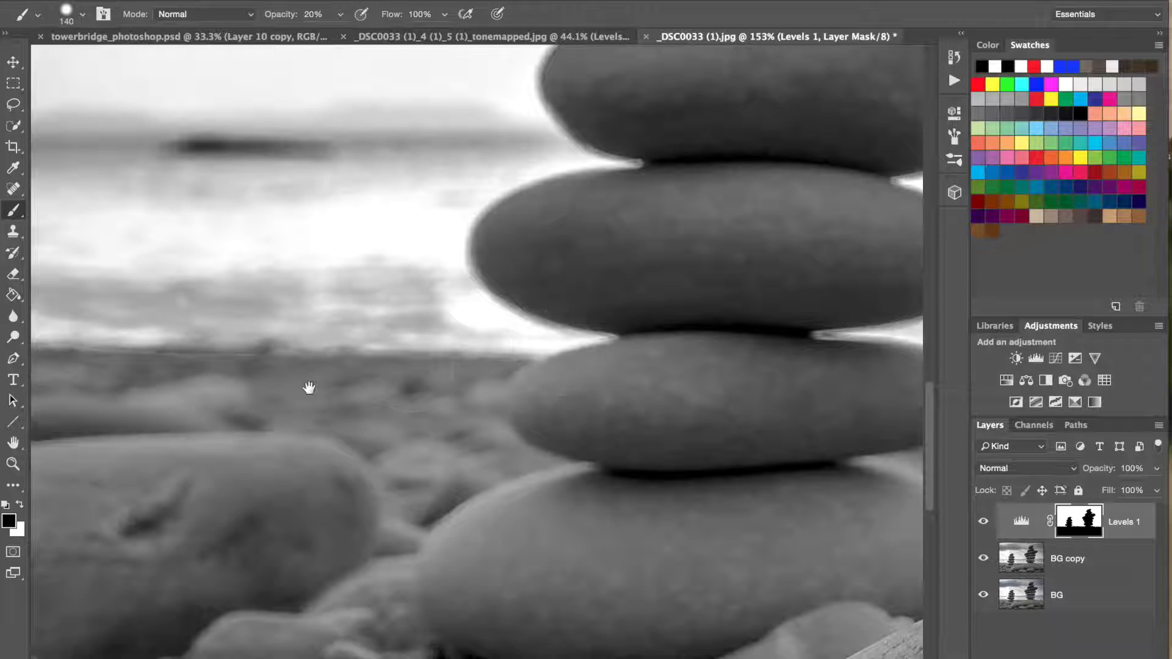
pyautogui.moveTo(309, 388); pyautogui.dragTo(576, 385)
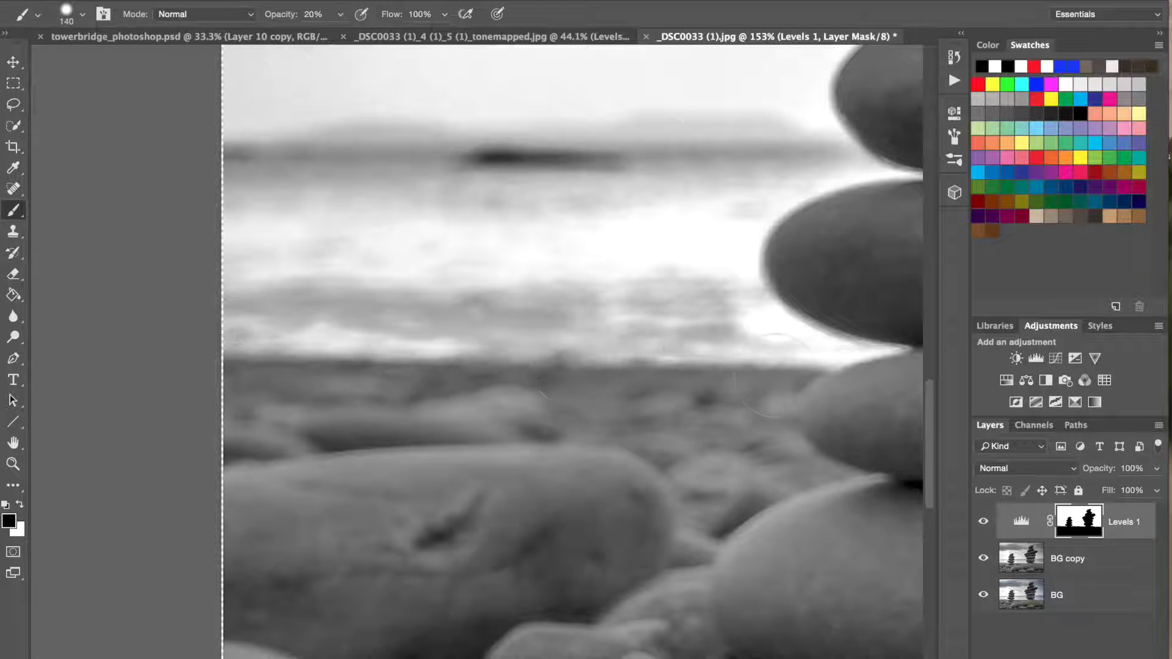
pyautogui.scroll(-6, 709, 342)
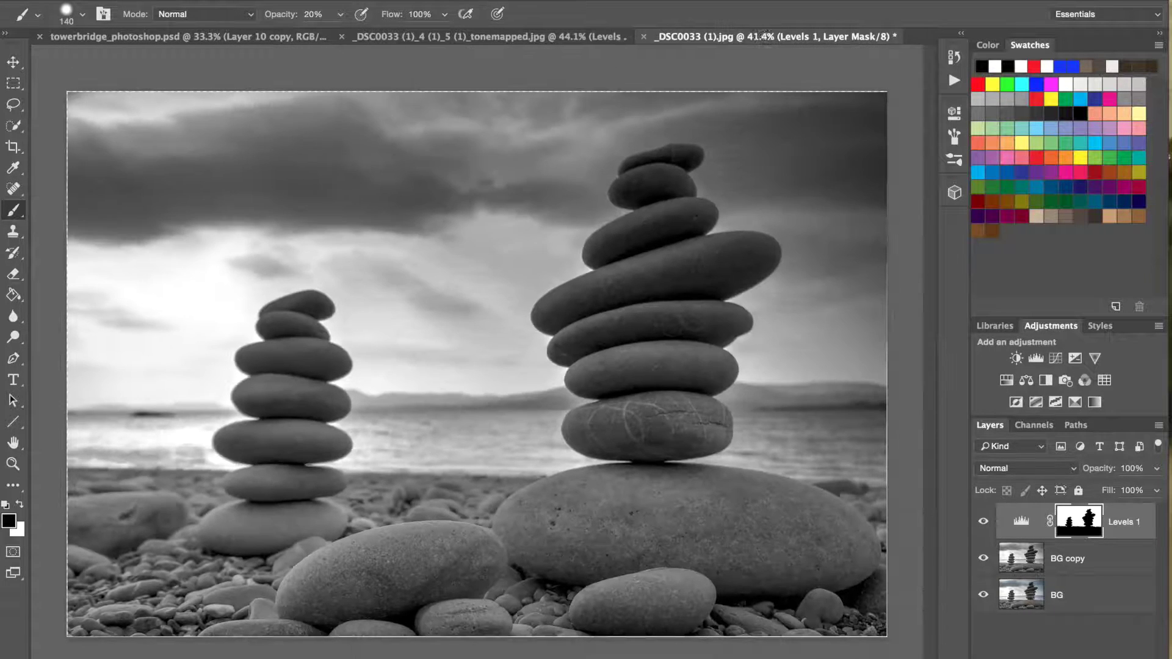
# Step: Compare Levels 1 on and off, then add Brightness/Contrast with contrast 100 and a new Levels layer
pyautogui.click(985, 524)
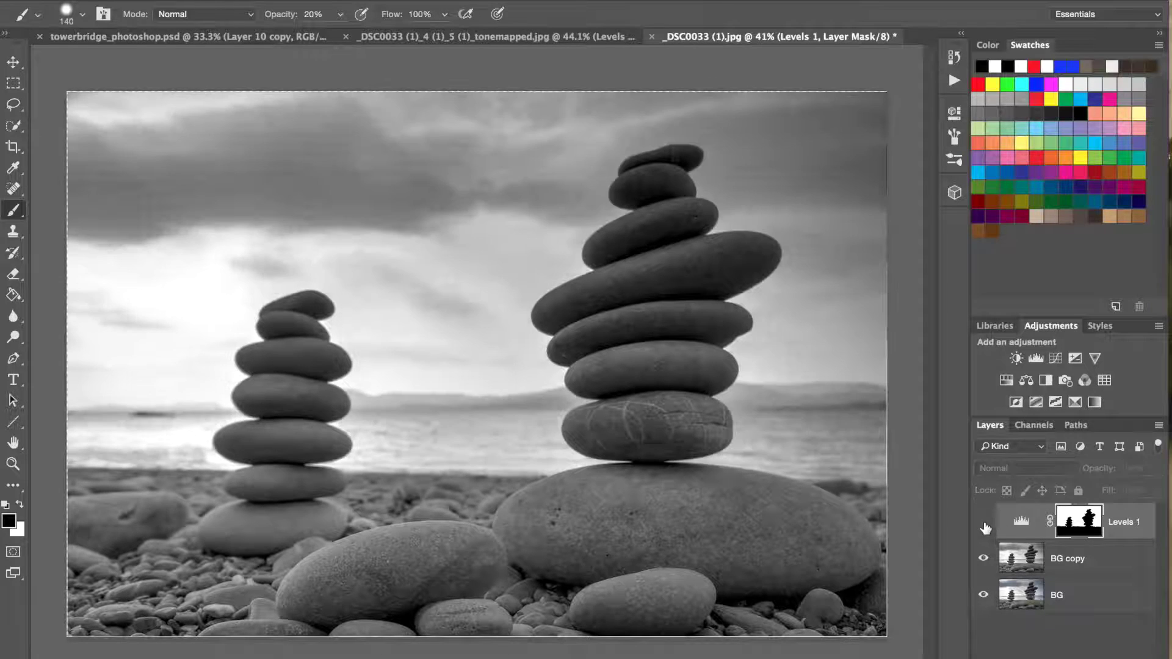
pyautogui.click(985, 524)
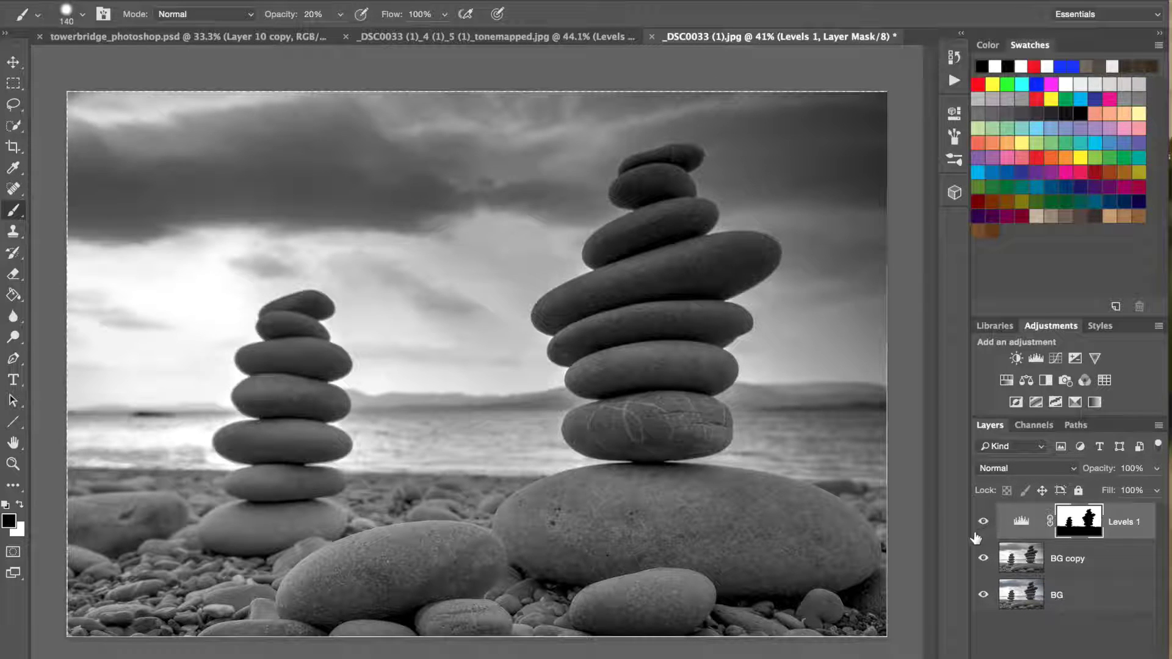
pyautogui.click(1016, 360)
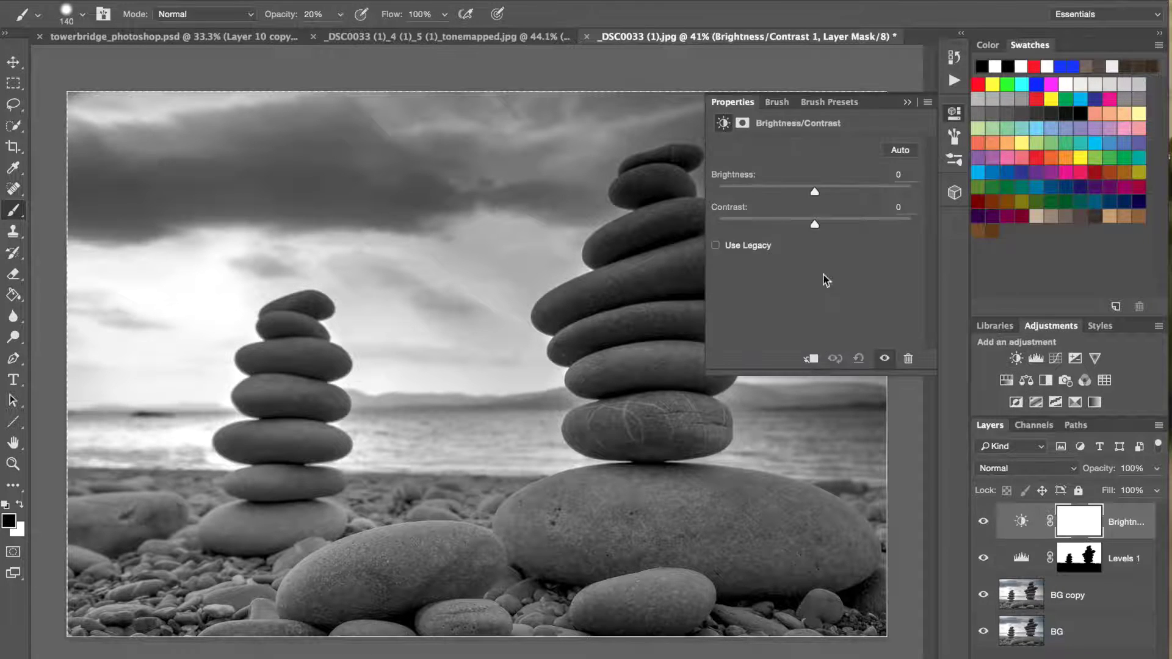
pyautogui.moveTo(812, 224); pyautogui.dragTo(916, 225)
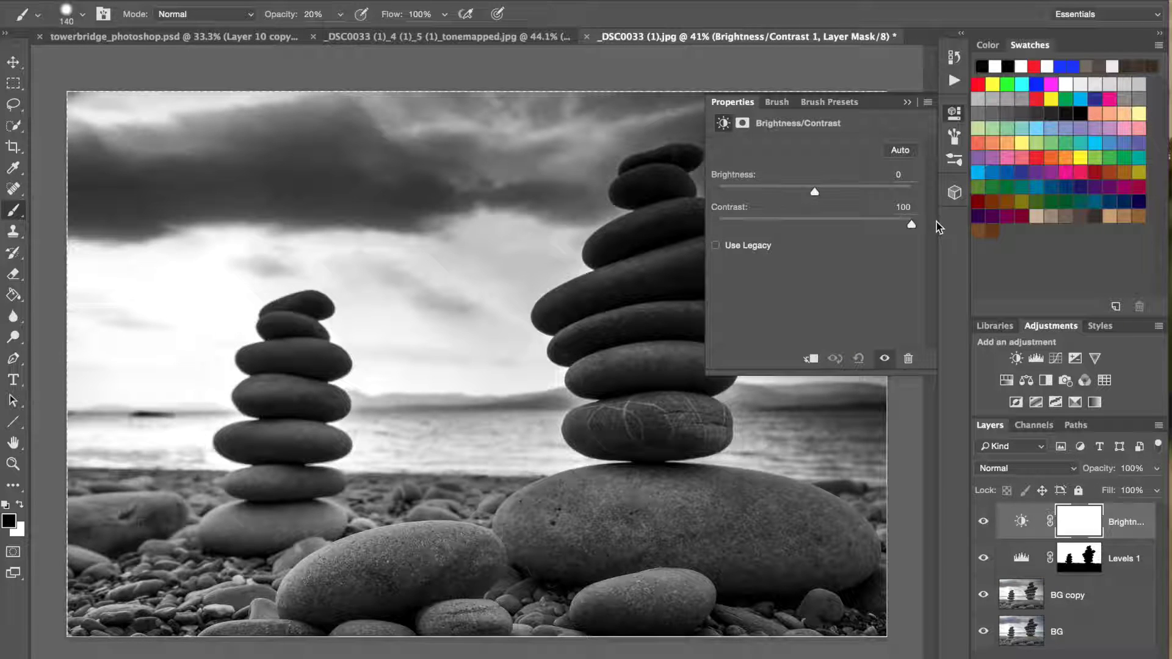
pyautogui.moveTo(911, 224)
pyautogui.mouseDown()
pyautogui.moveTo(819, 223)
pyautogui.moveTo(917, 222)
pyautogui.mouseUp()
pyautogui.click(817, 219)
pyautogui.moveTo(822, 218); pyautogui.dragTo(930, 218)
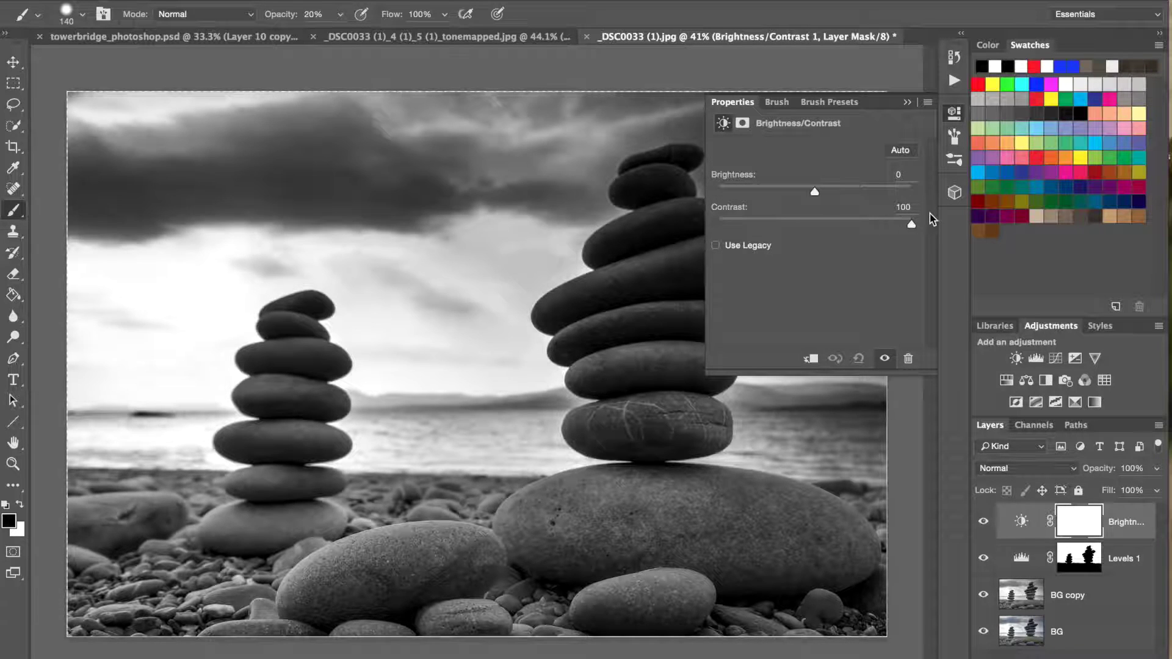
pyautogui.click(909, 102)
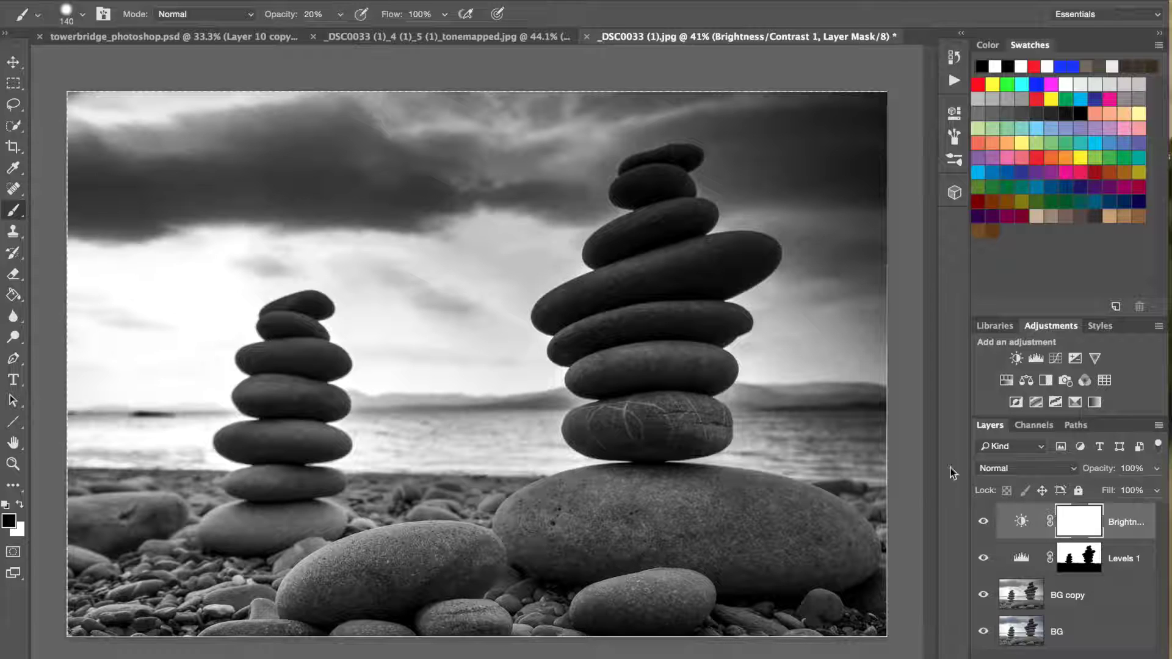
pyautogui.click(1038, 359)
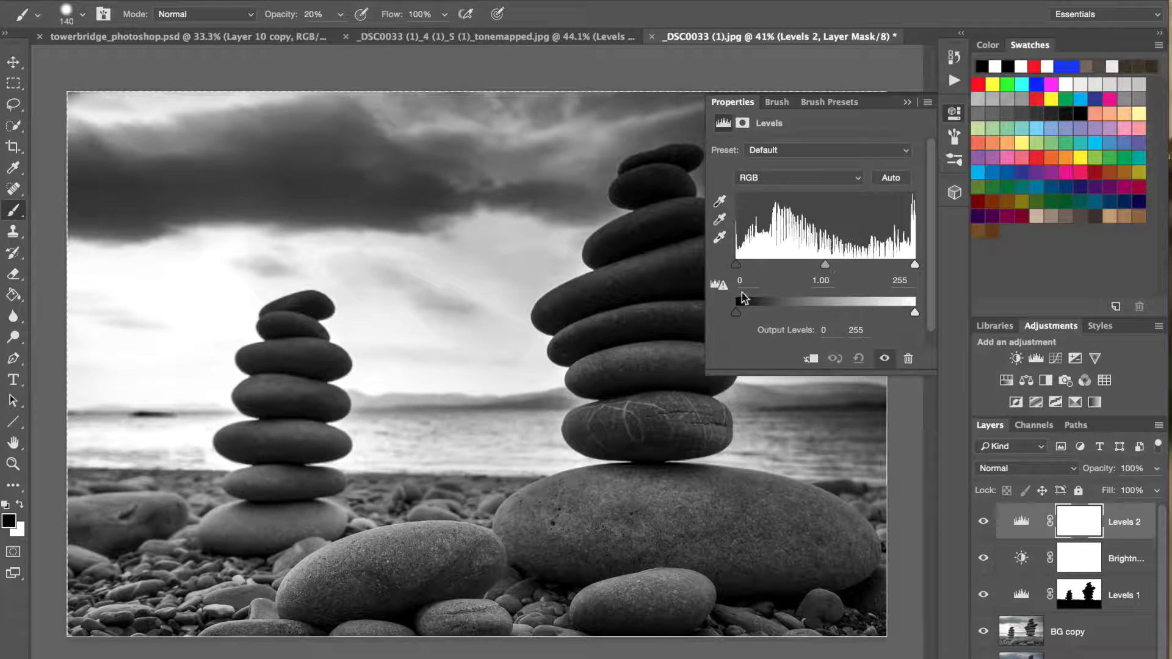
# Step: Set Levels 2 to input black 46 and midtones 1.52
pyautogui.moveTo(827, 267); pyautogui.dragTo(815, 267)
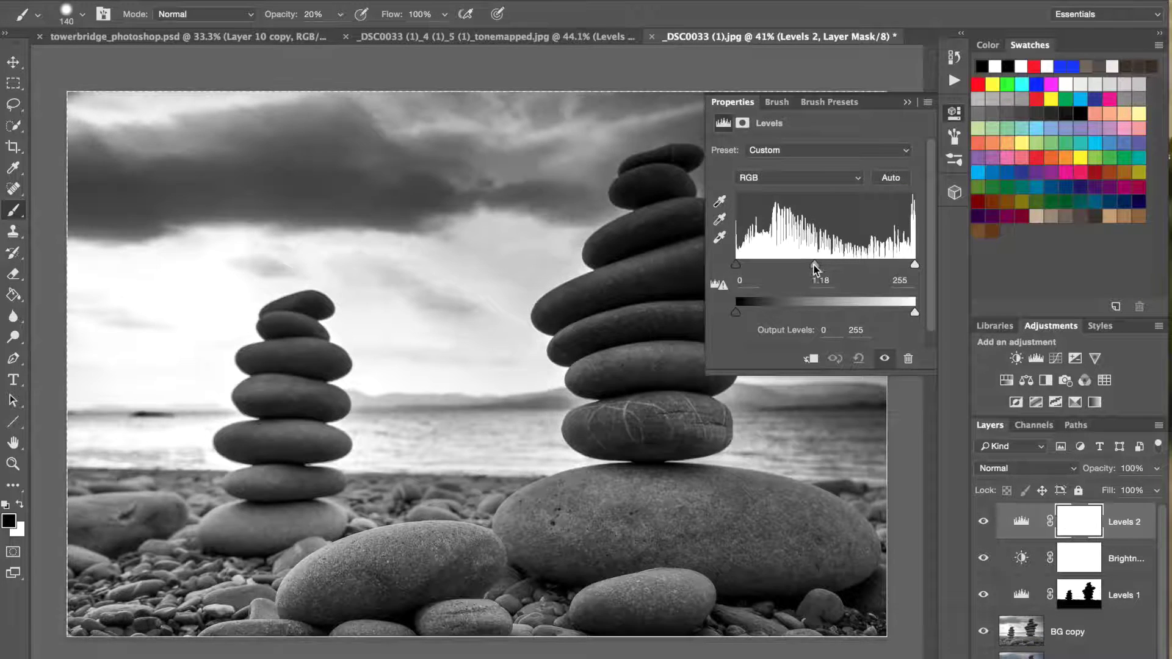
pyautogui.moveTo(742, 264); pyautogui.dragTo(819, 262)
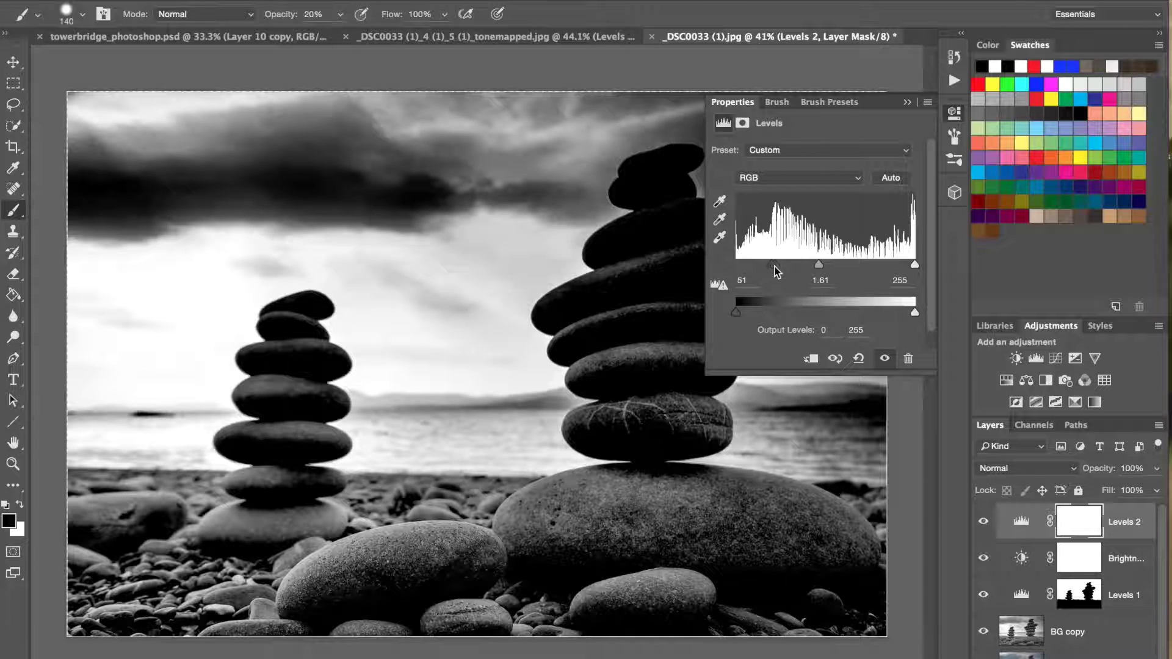
pyautogui.moveTo(773, 264); pyautogui.dragTo(768, 265)
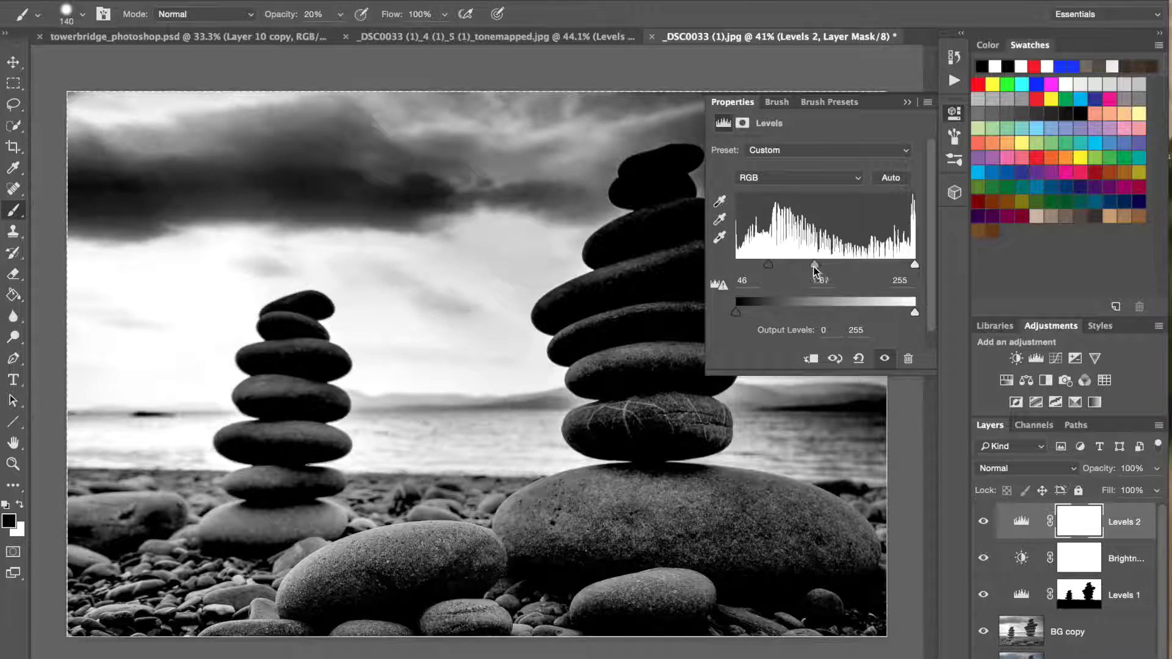
pyautogui.moveTo(815, 268); pyautogui.dragTo(820, 265)
pyautogui.click(908, 101)
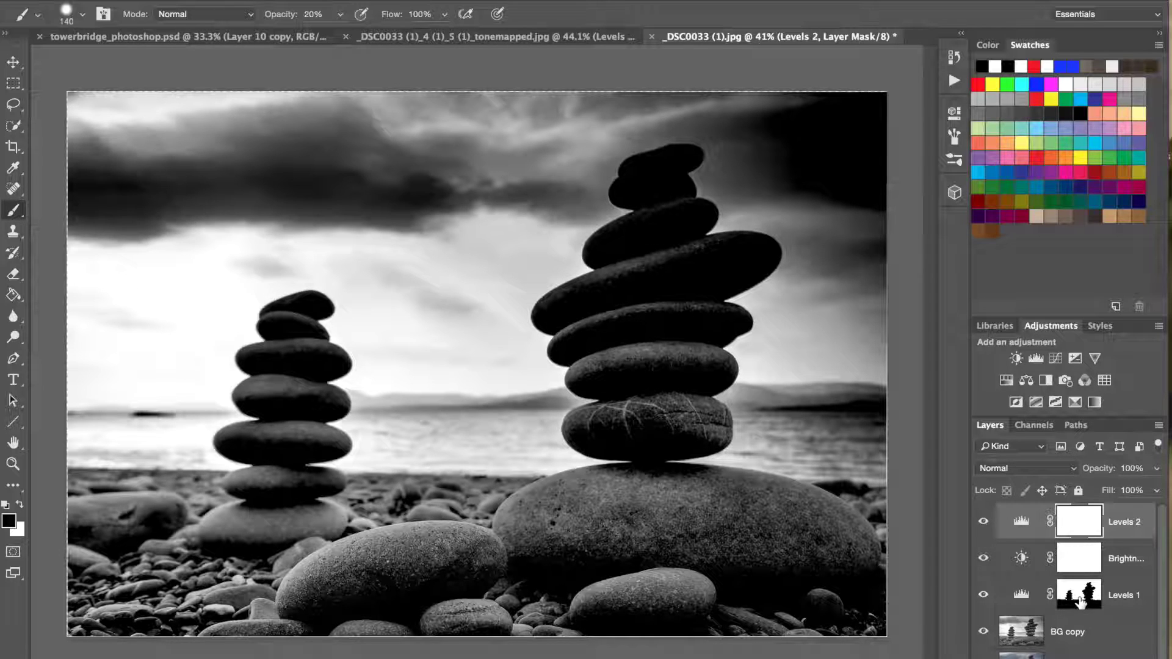
# Step: Load the stone selection from the Levels 1 mask and fill it on the Levels 2 mask
pyautogui.click(983, 598)
pyautogui.click(983, 597)
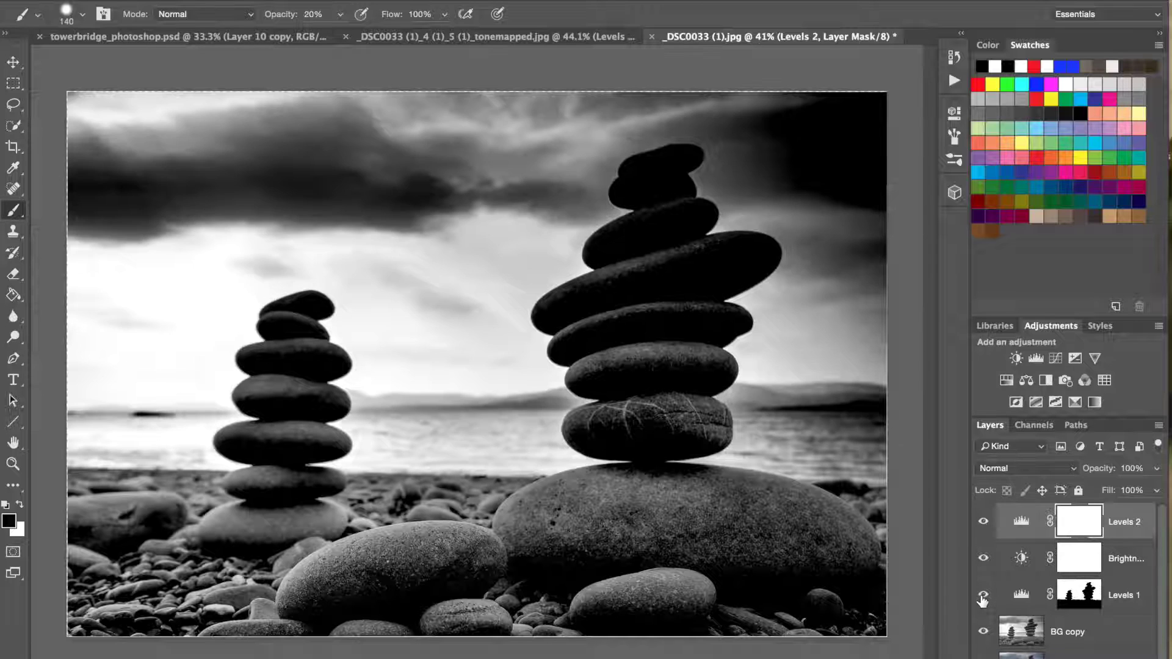
pyautogui.click(1077, 598)
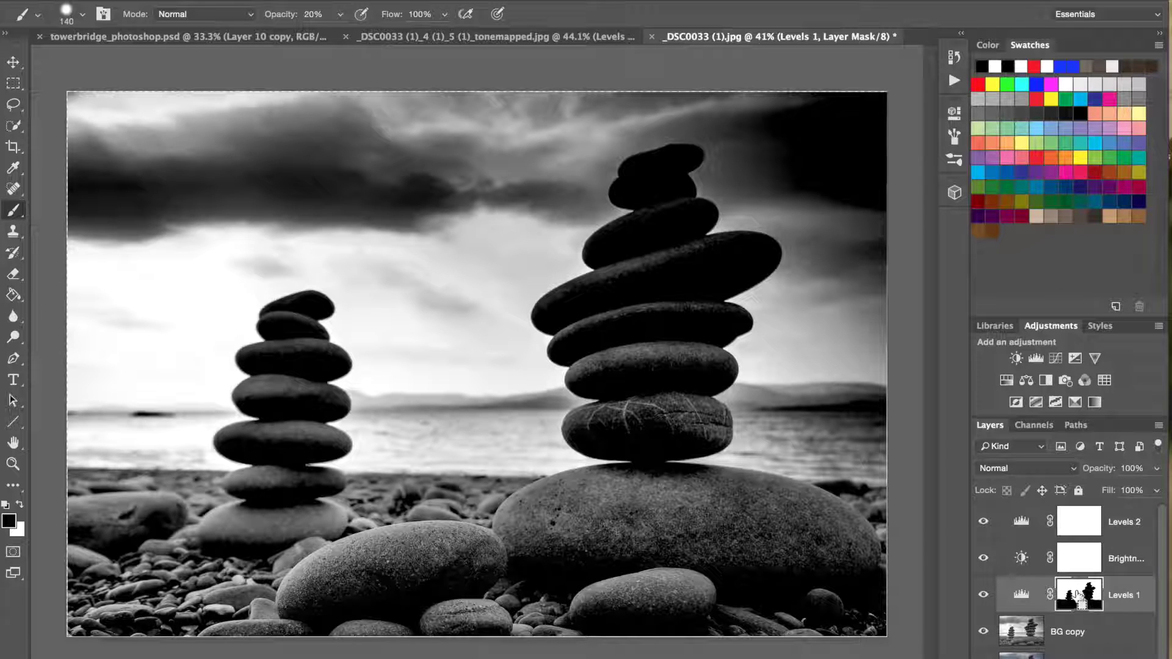
pyautogui.keyDown('super'); pyautogui.click(1077, 597); pyautogui.keyUp('super')
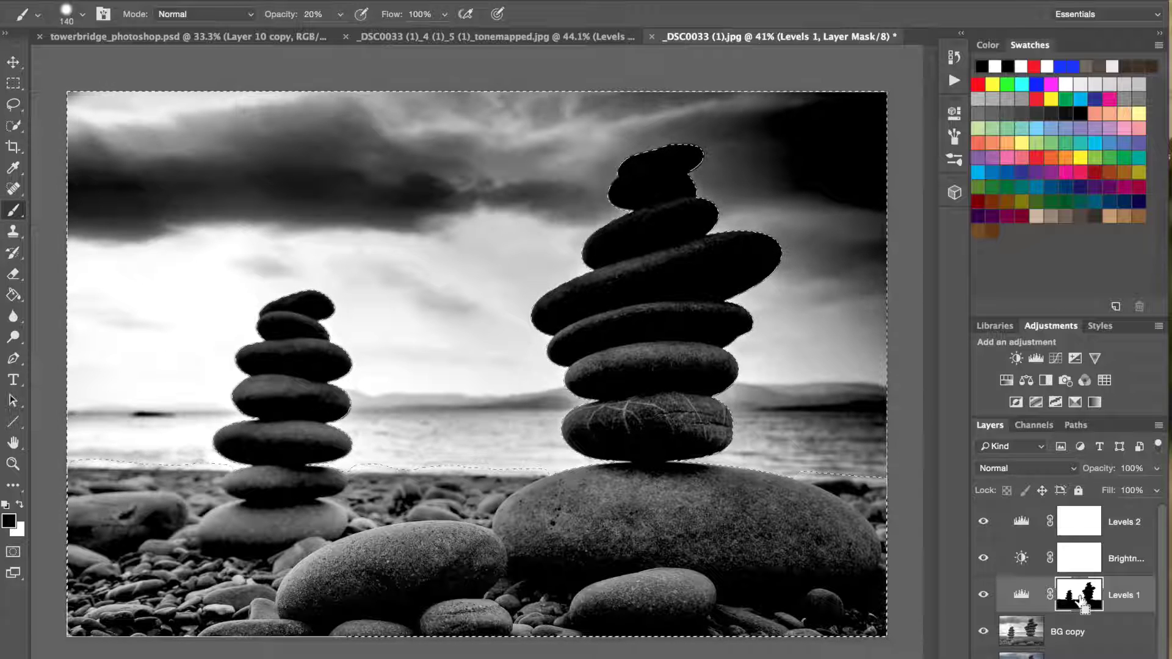
pyautogui.moveTo(1081, 601); pyautogui.dragTo(1080, 528)
pyautogui.click(1076, 528)
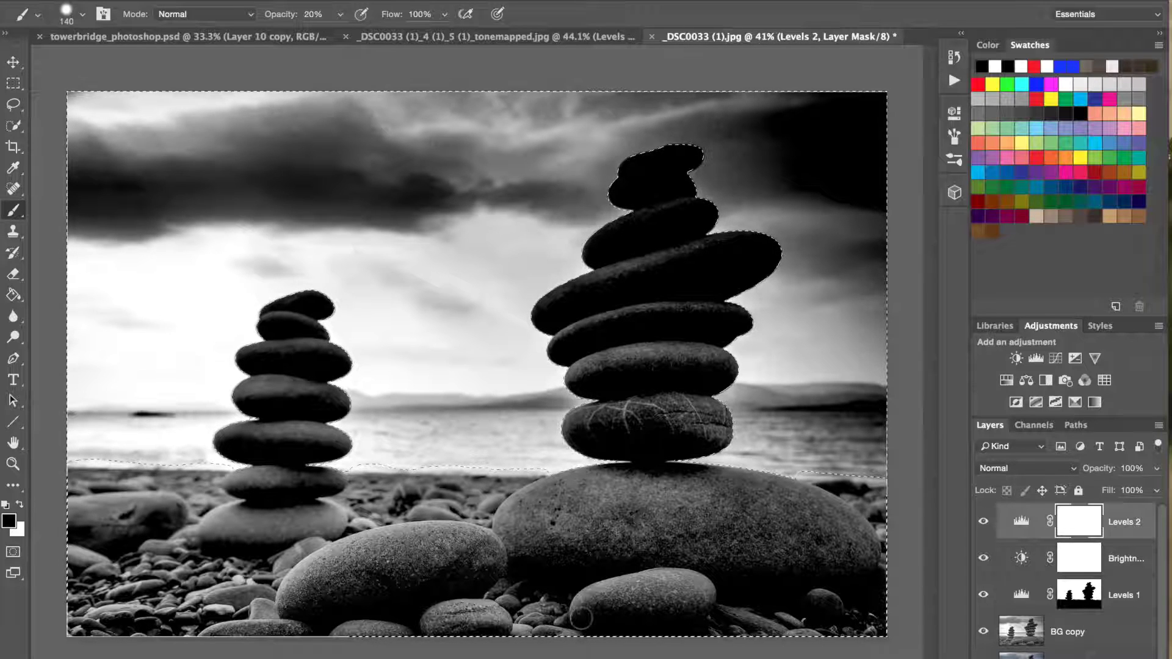
pyautogui.hotkey('alt', 'BackSpace')
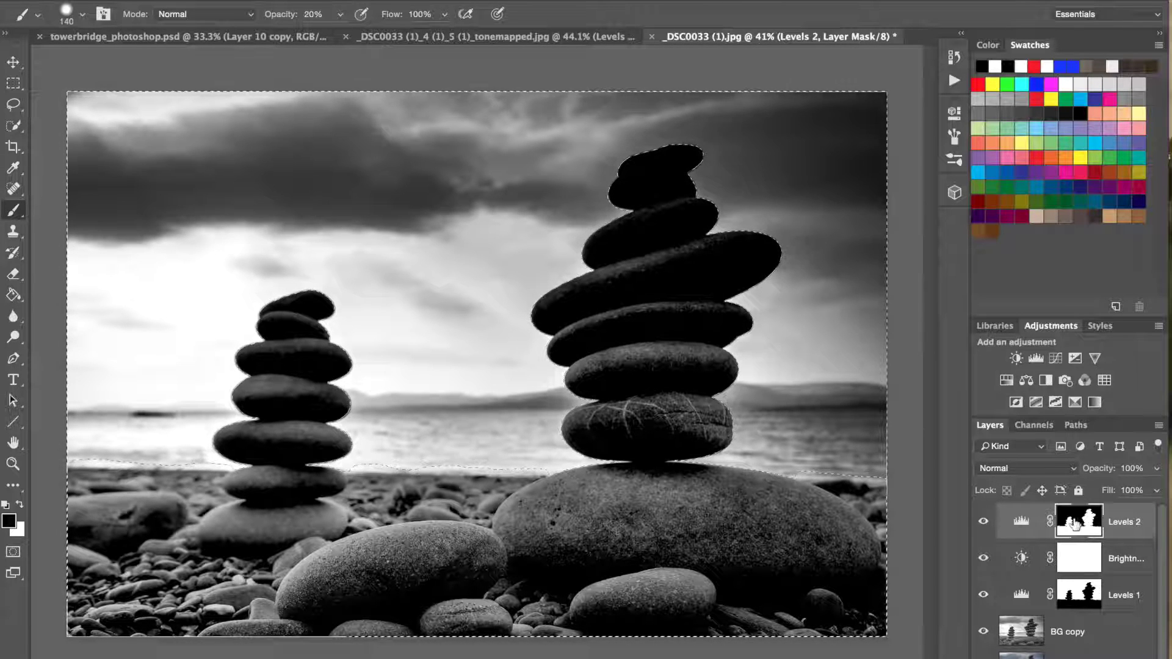
# Step: Toggle Levels 2 on and off to compare the masked result
pyautogui.click(985, 524)
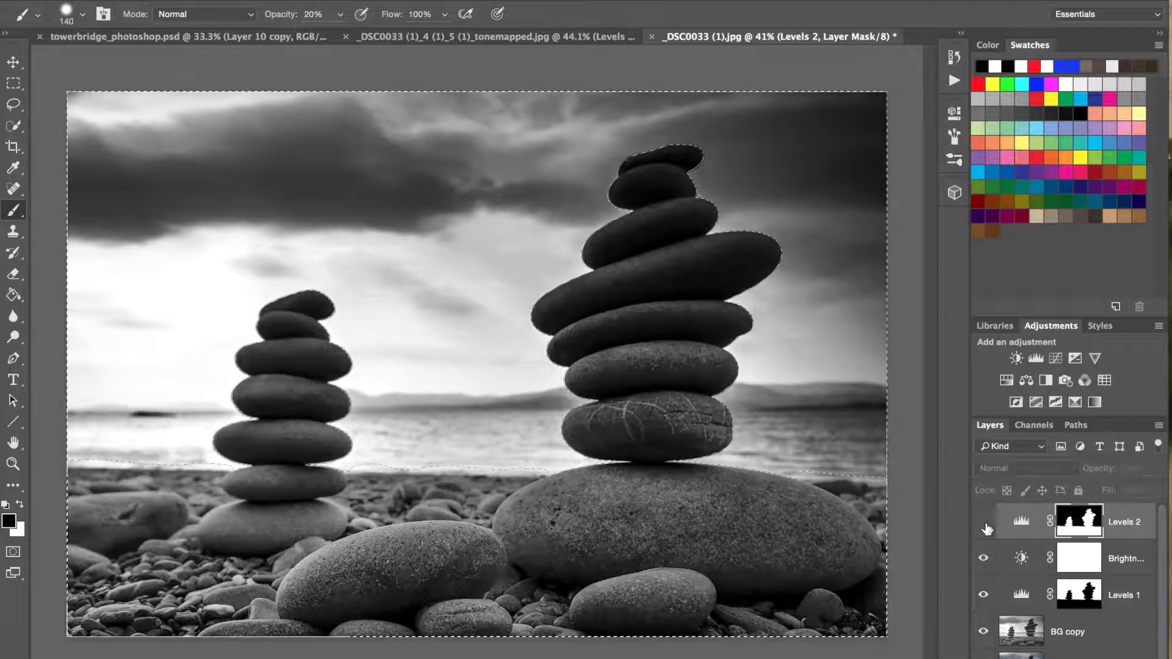
pyautogui.click(986, 526)
pyautogui.click(987, 529)
pyautogui.click(987, 528)
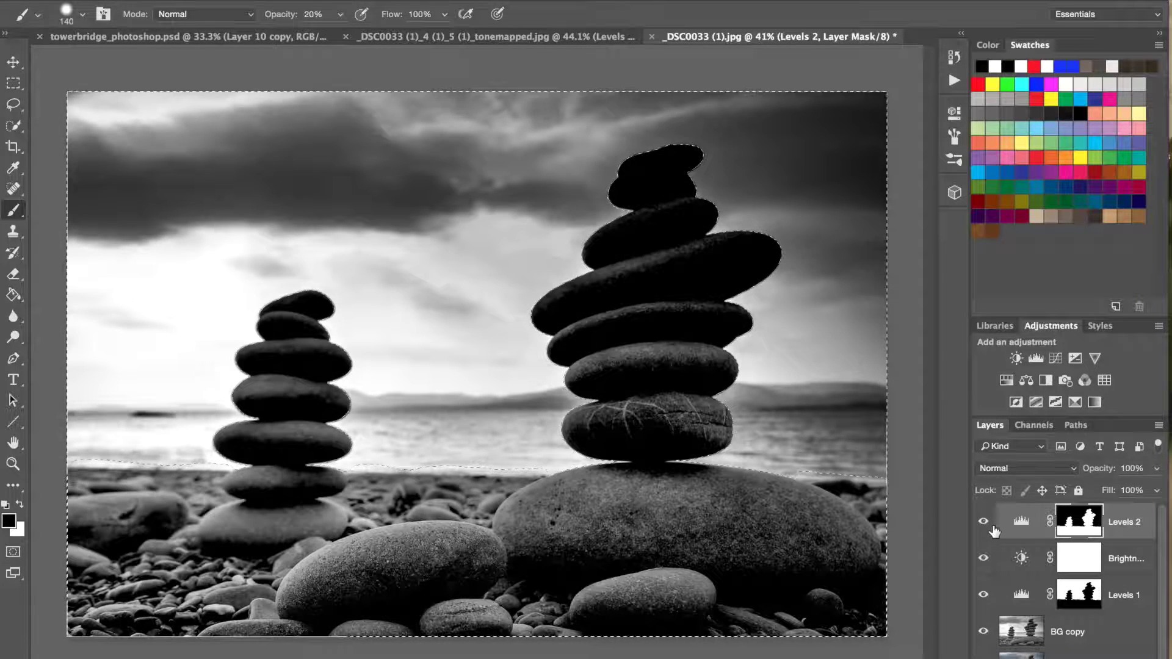
pyautogui.click(989, 529)
pyautogui.click(990, 530)
pyautogui.click(990, 530)
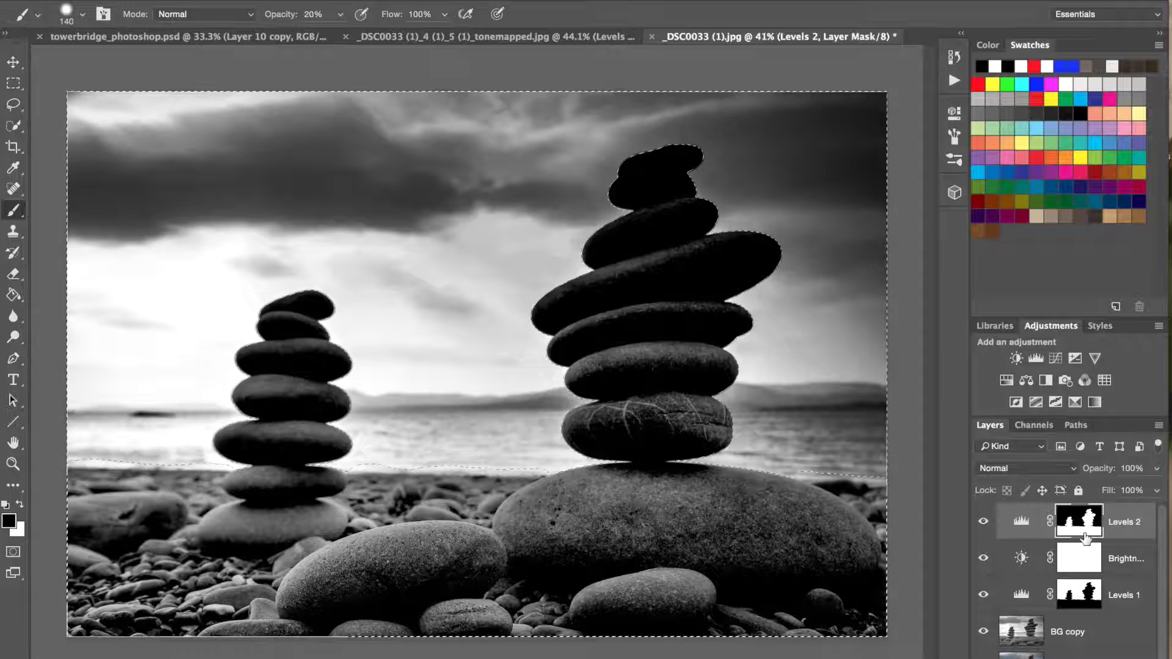
pyautogui.moveTo(1088, 539); pyautogui.dragTo(1062, 539)
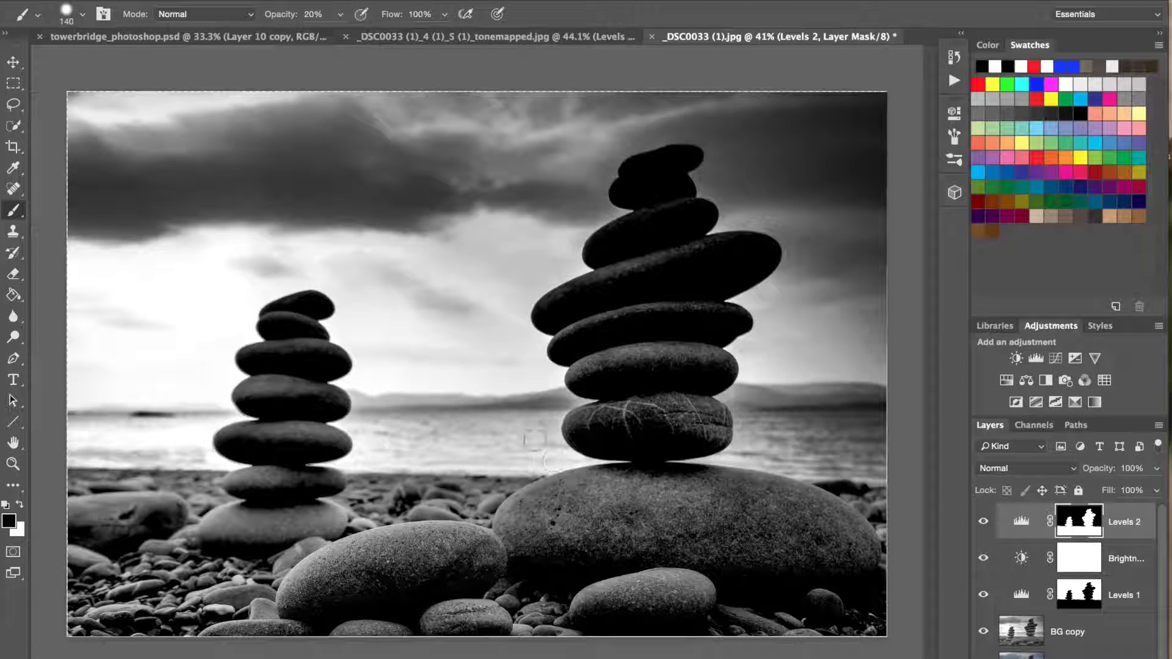
# Step: Paint black over the stone stacks on the Levels 2 mask with a 1567 px brush at 100% opacity
pyautogui.moveTo(624, 455)
pyautogui.mouseDown()
pyautogui.moveTo(611, 454)
pyautogui.moveTo(810, 452)
pyautogui.mouseUp()
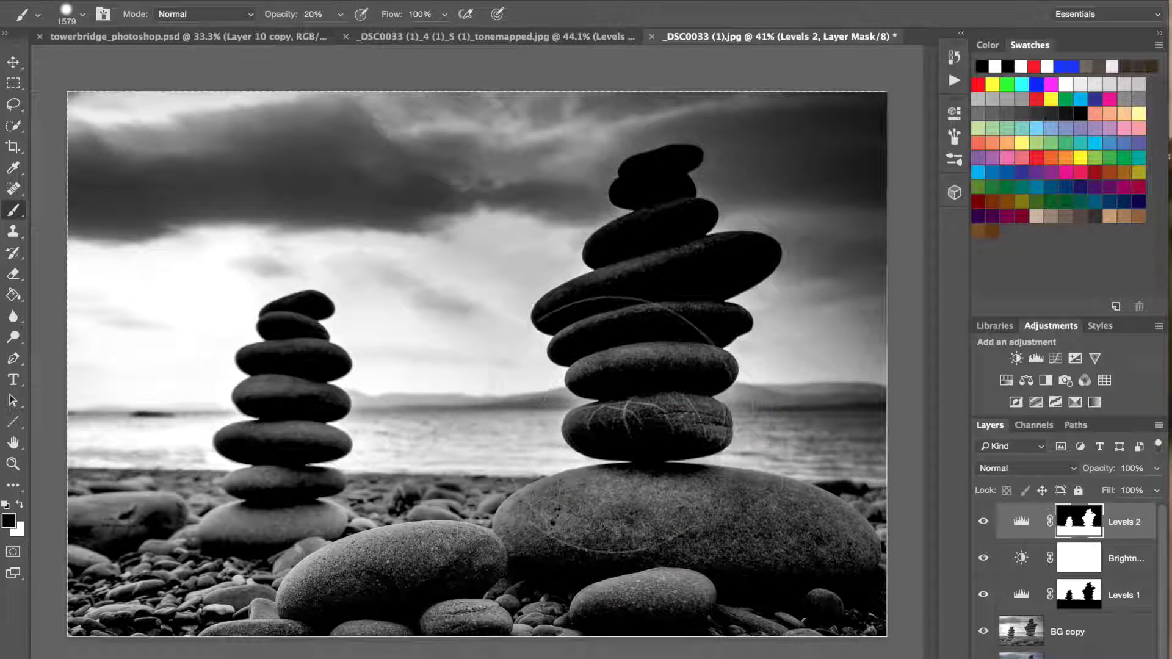
pyautogui.press('0')
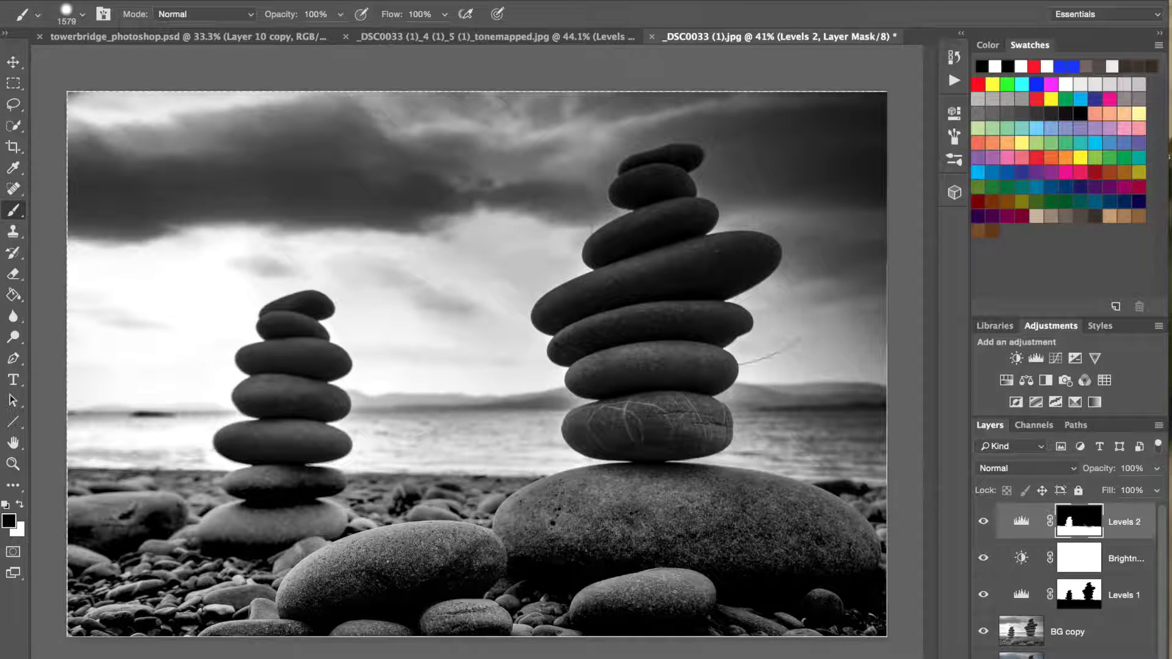
pyautogui.click(312, 324)
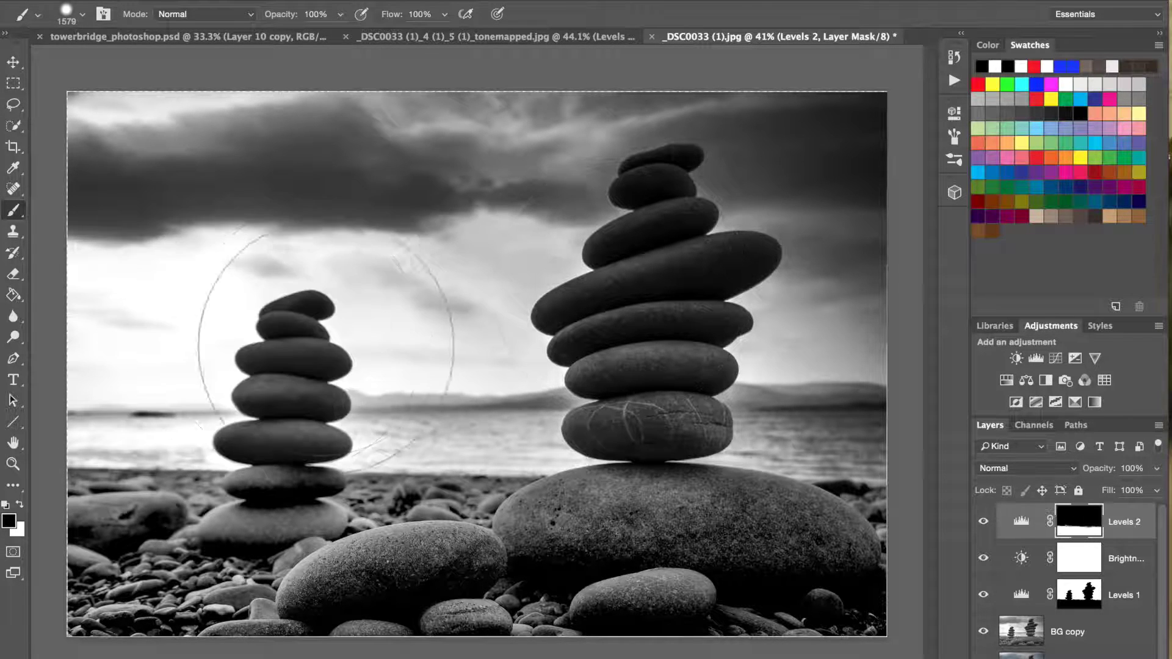
# Step: Toggle Levels 2 on and off to compare the foreground darkening
pyautogui.click(984, 523)
pyautogui.click(985, 525)
pyautogui.click(985, 529)
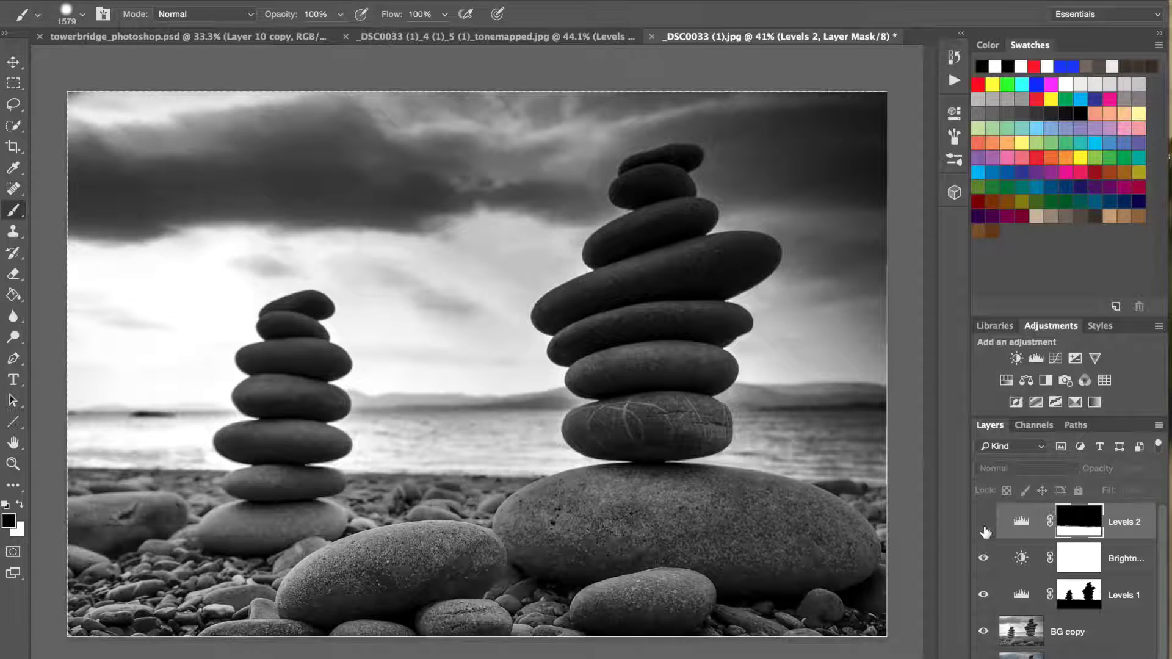
pyautogui.click(984, 529)
pyautogui.click(985, 528)
pyautogui.click(988, 529)
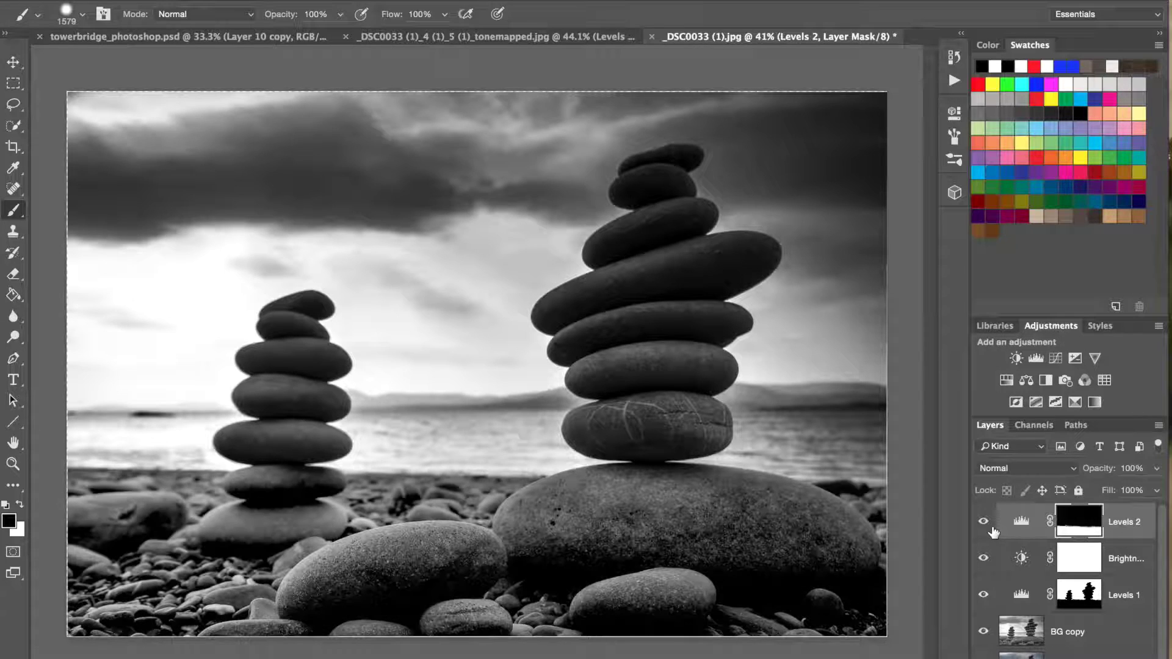
pyautogui.click(984, 524)
pyautogui.click(984, 524)
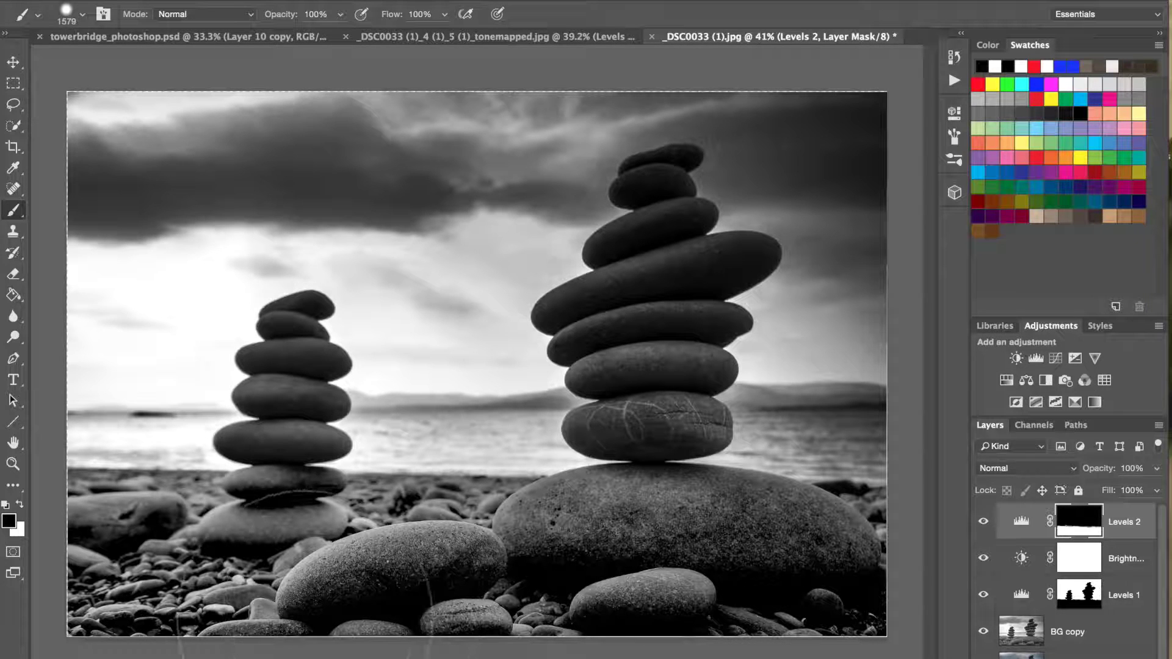
# Step: Touch up the Levels 2 mask on the big front stone, then stamp all visible layers into Layer 1
pyautogui.scroll(3, 479, 391)
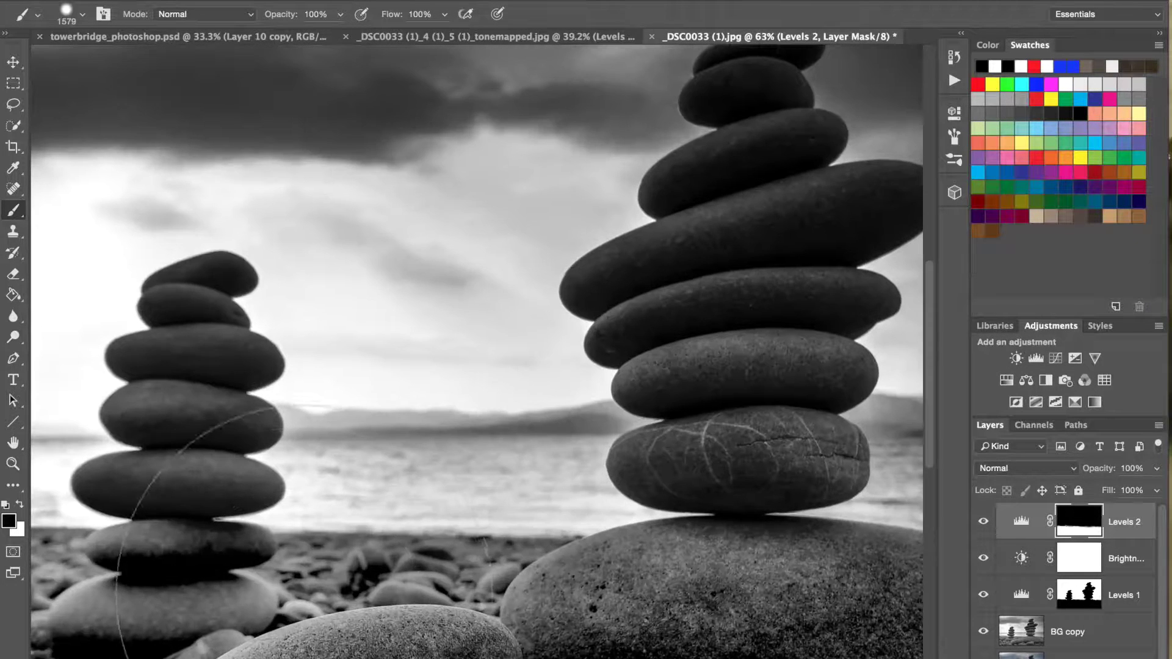
pyautogui.scroll(2, 238, 525)
pyautogui.moveTo(415, 344); pyautogui.dragTo(611, 183)
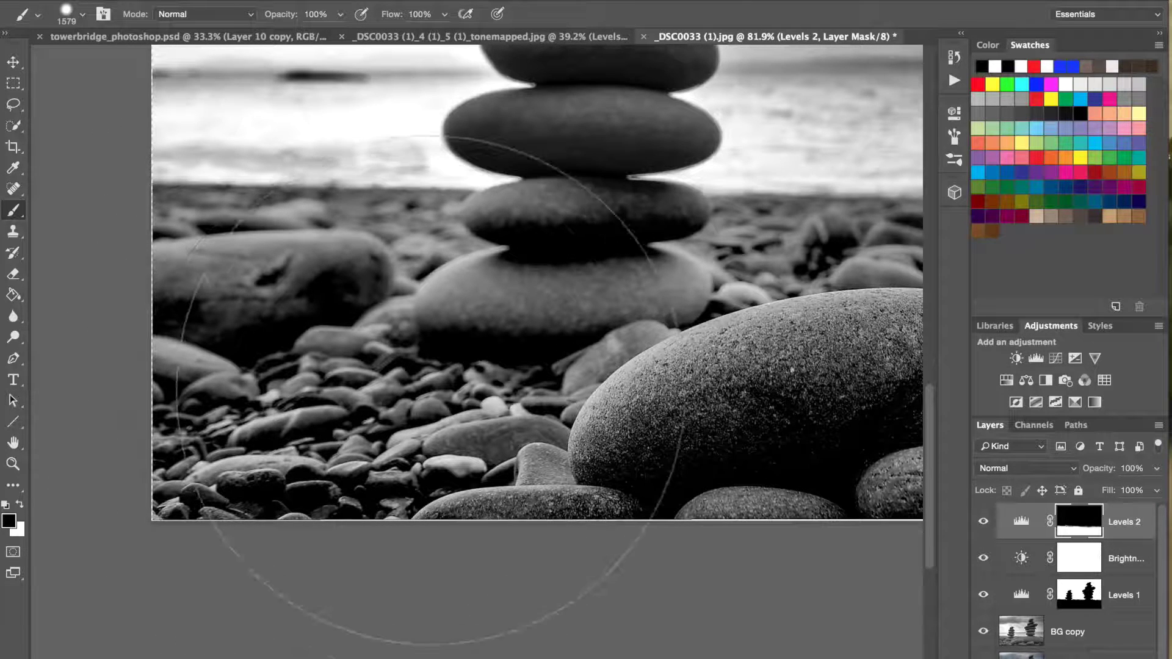
pyautogui.moveTo(770, 374); pyautogui.dragTo(444, 393)
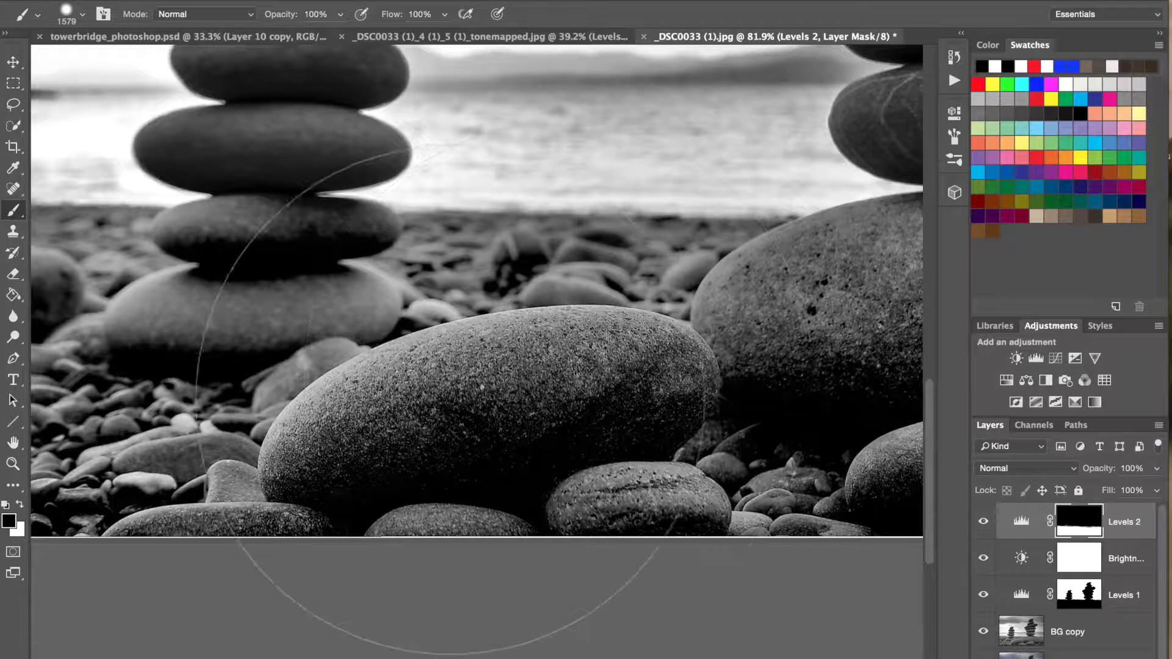
pyautogui.click(471, 392)
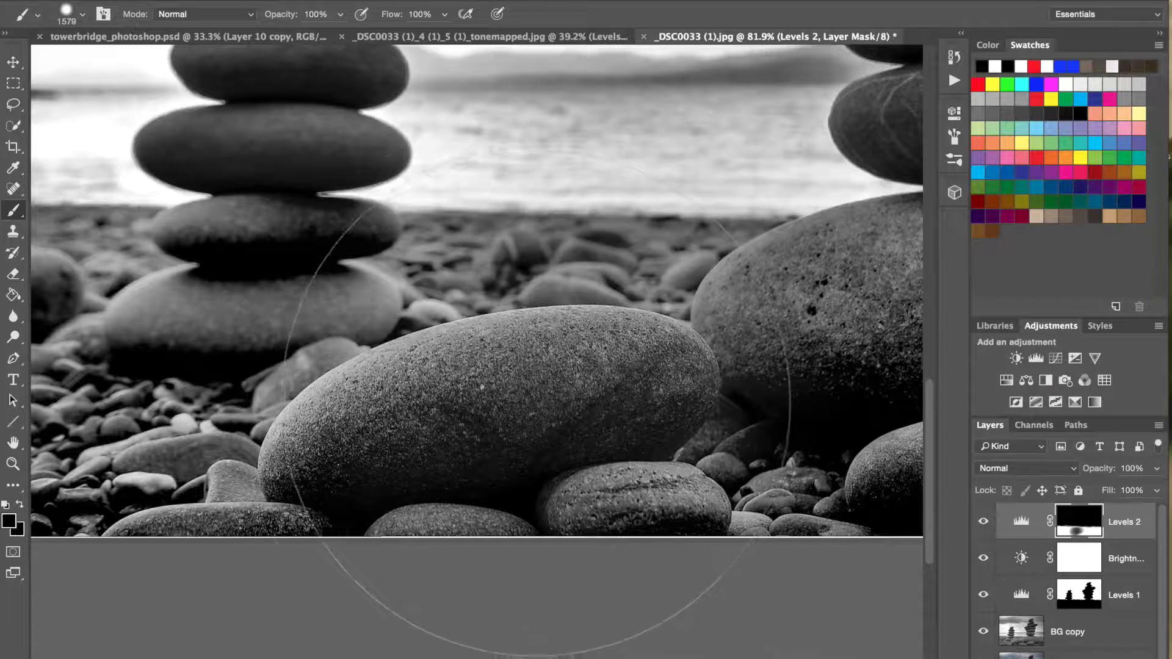
pyautogui.press('x')
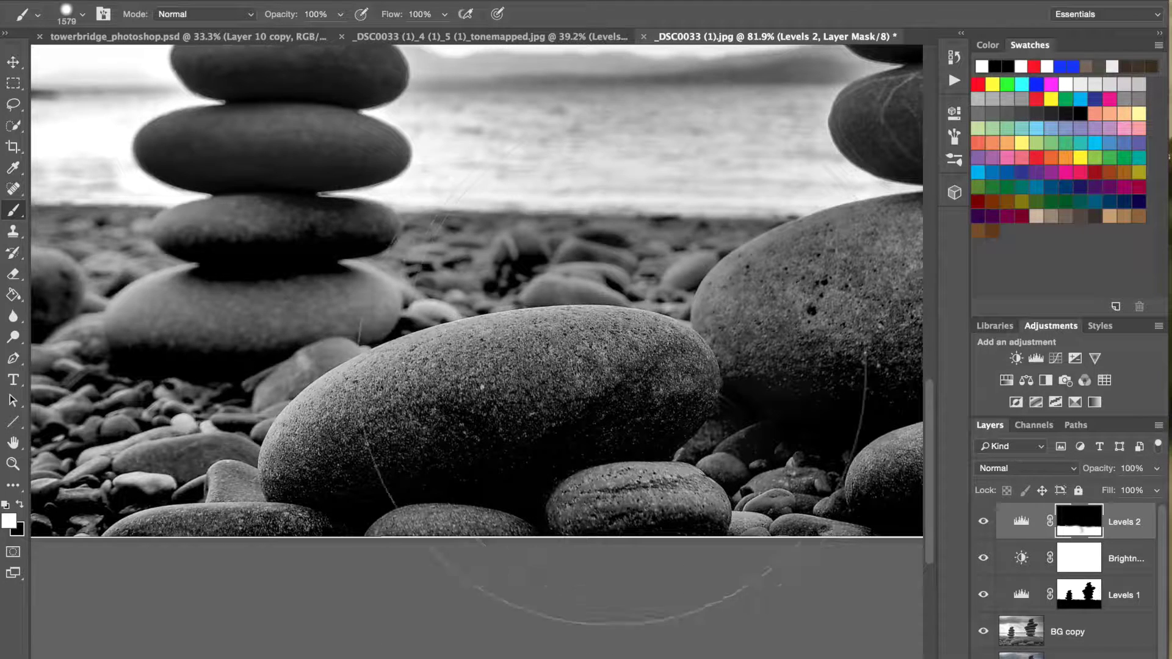
pyautogui.moveTo(502, 457); pyautogui.dragTo(892, 492)
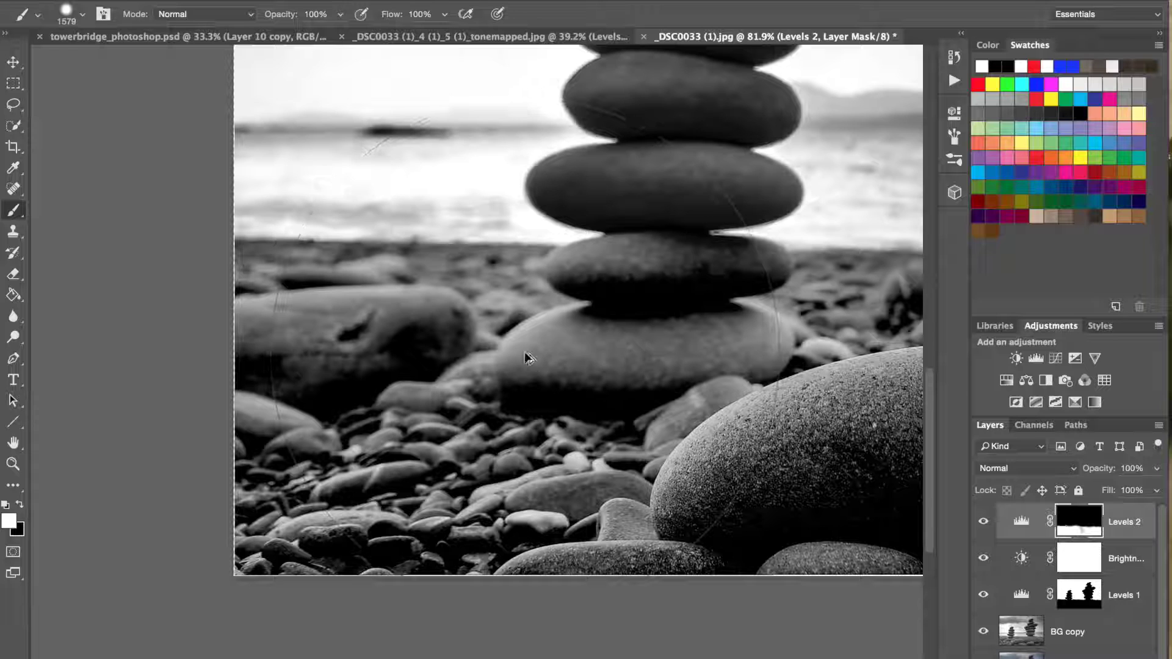
pyautogui.hotkey('ctrl', 'alt', 'shift', 'e')
# Step: Convert Layer 1 to a smart object
pyautogui.press('x')
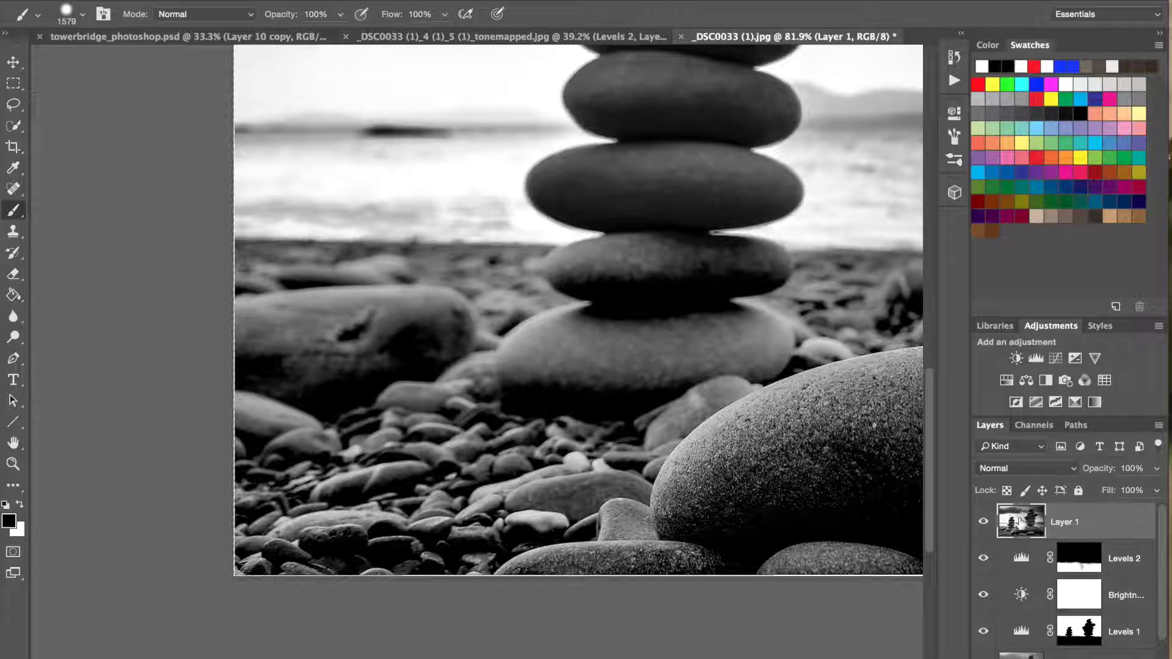
pyautogui.scroll(-6, 788, 317)
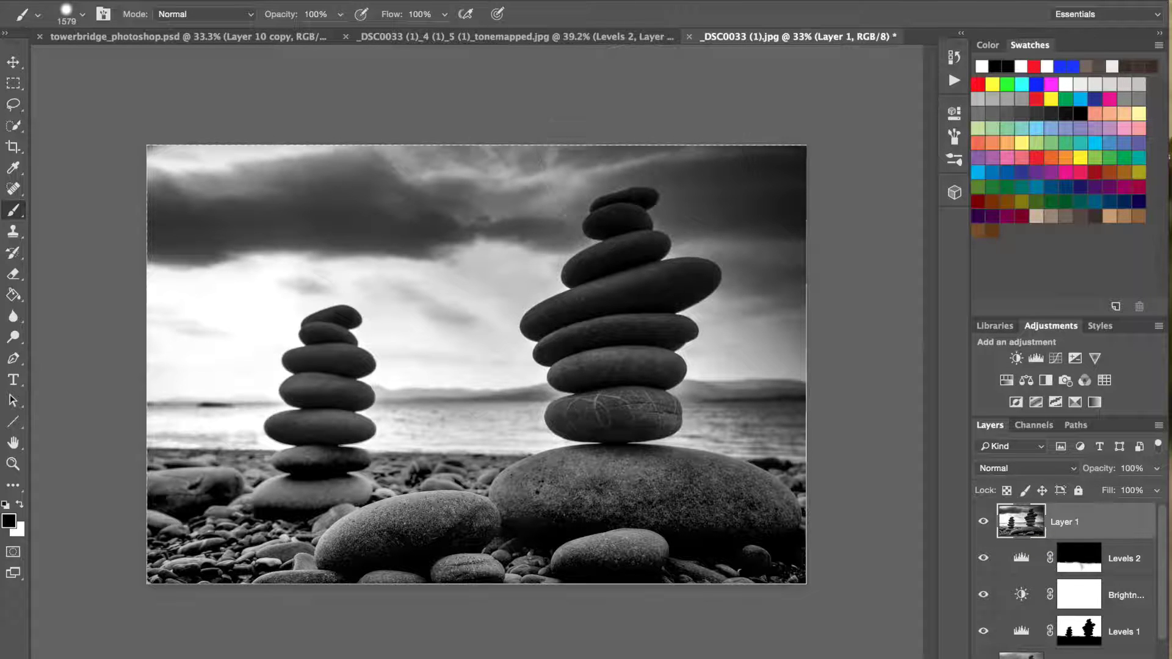
pyautogui.click(409, 0)
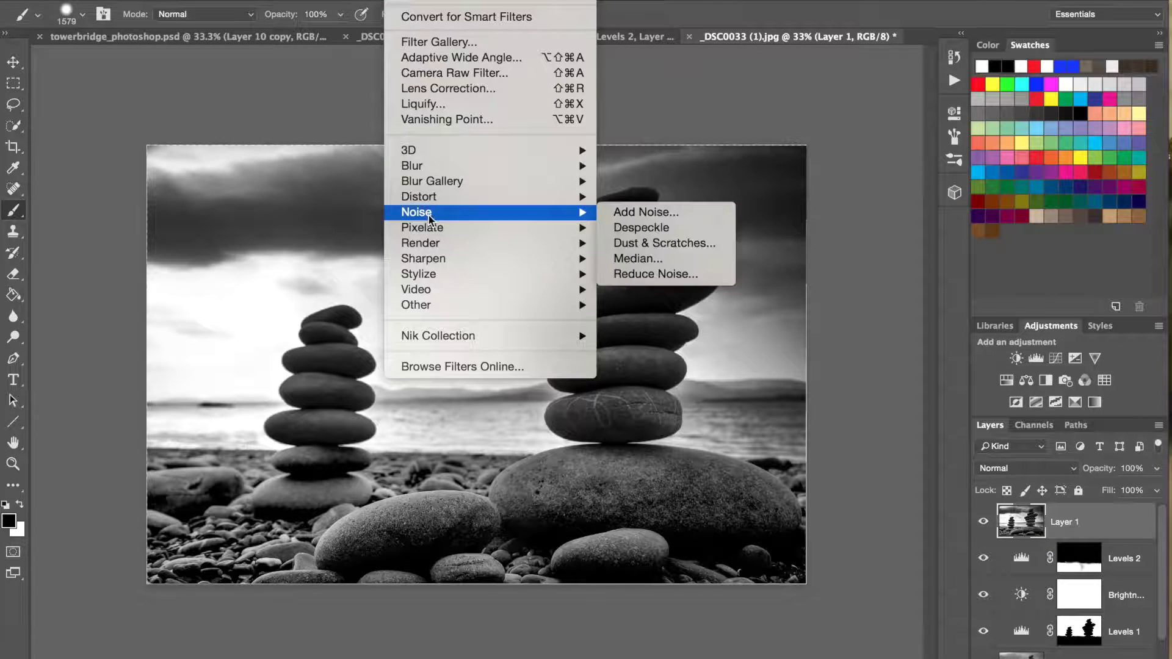
pyautogui.press('Escape')
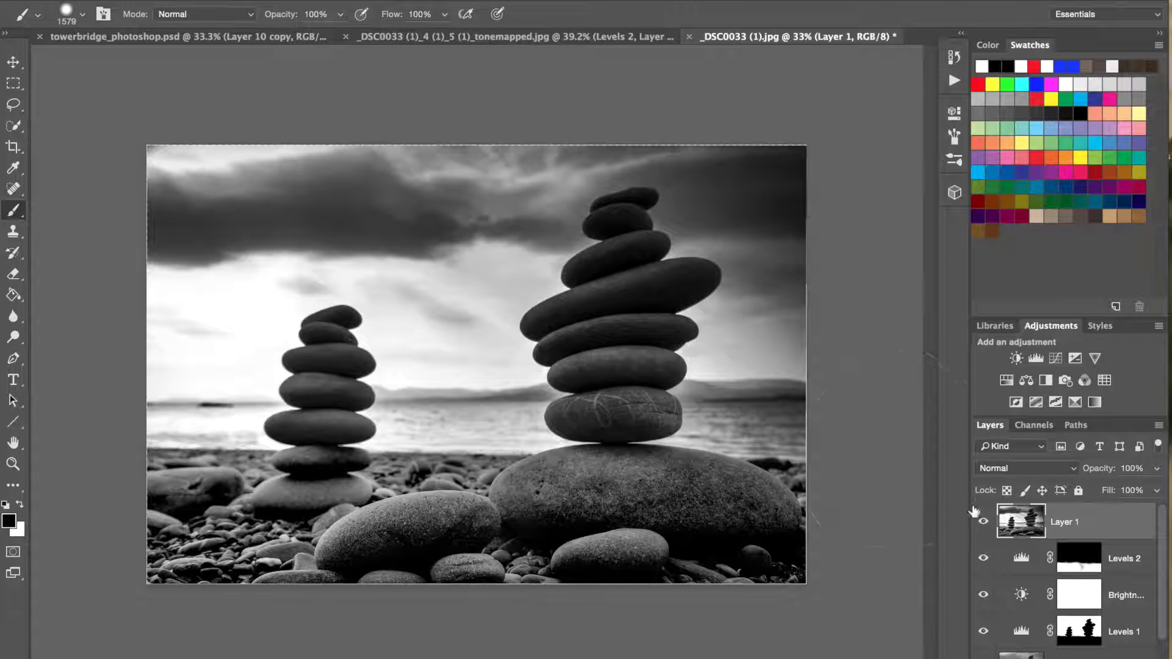
pyautogui.rightClick(1024, 531)
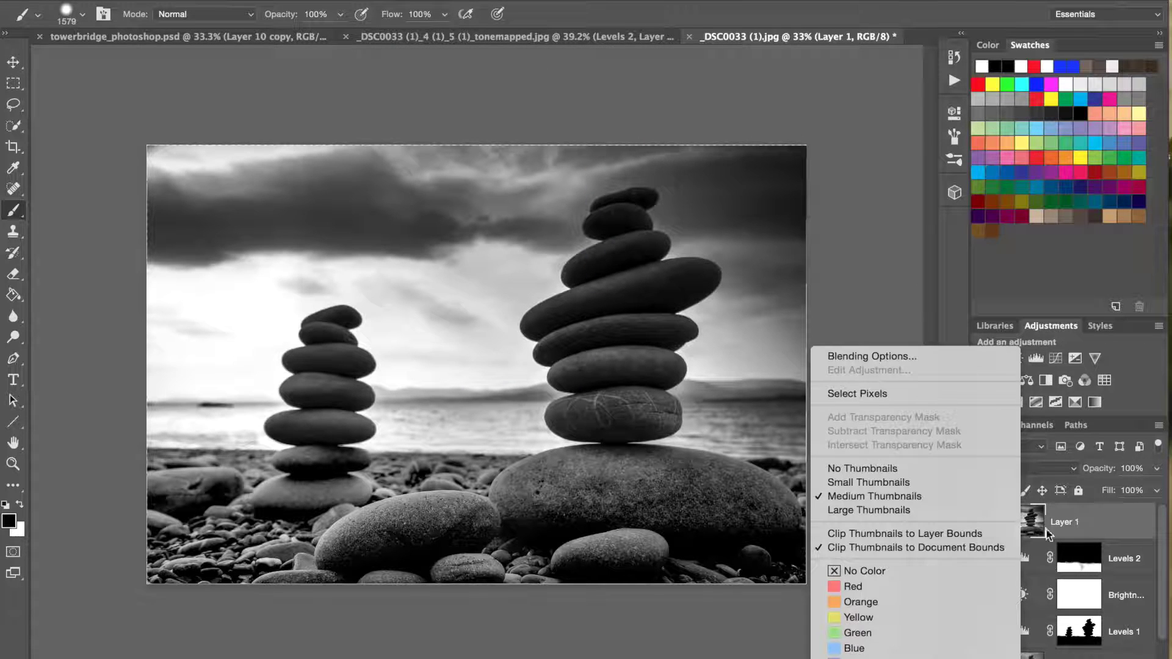
pyautogui.rightClick(1114, 523)
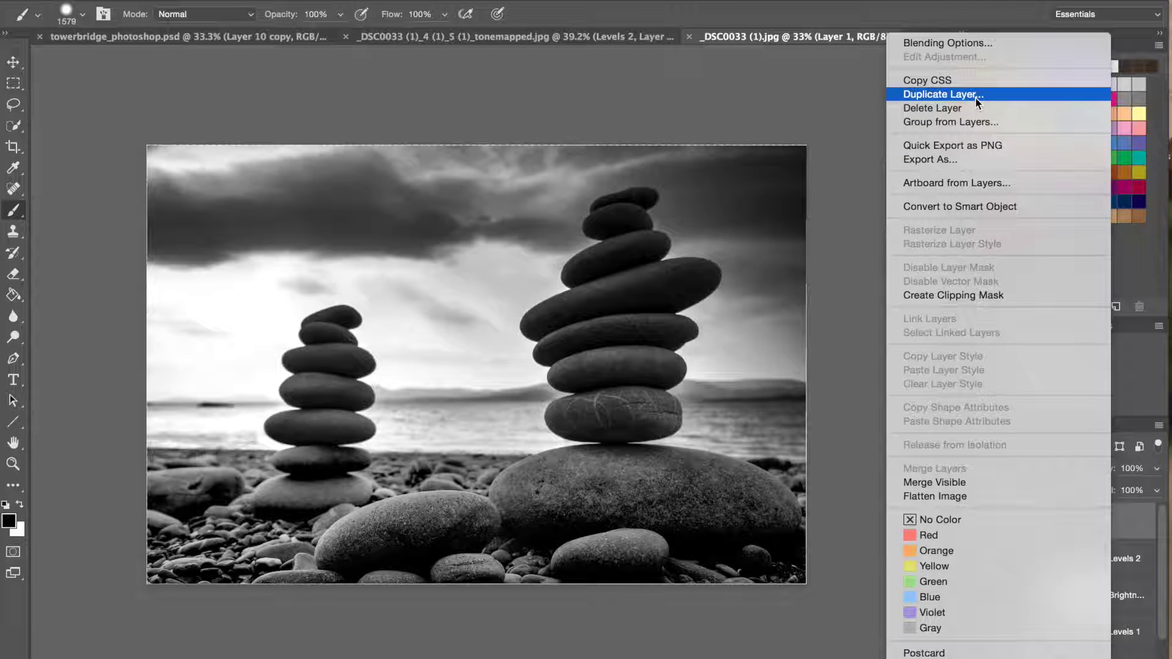
pyautogui.click(946, 206)
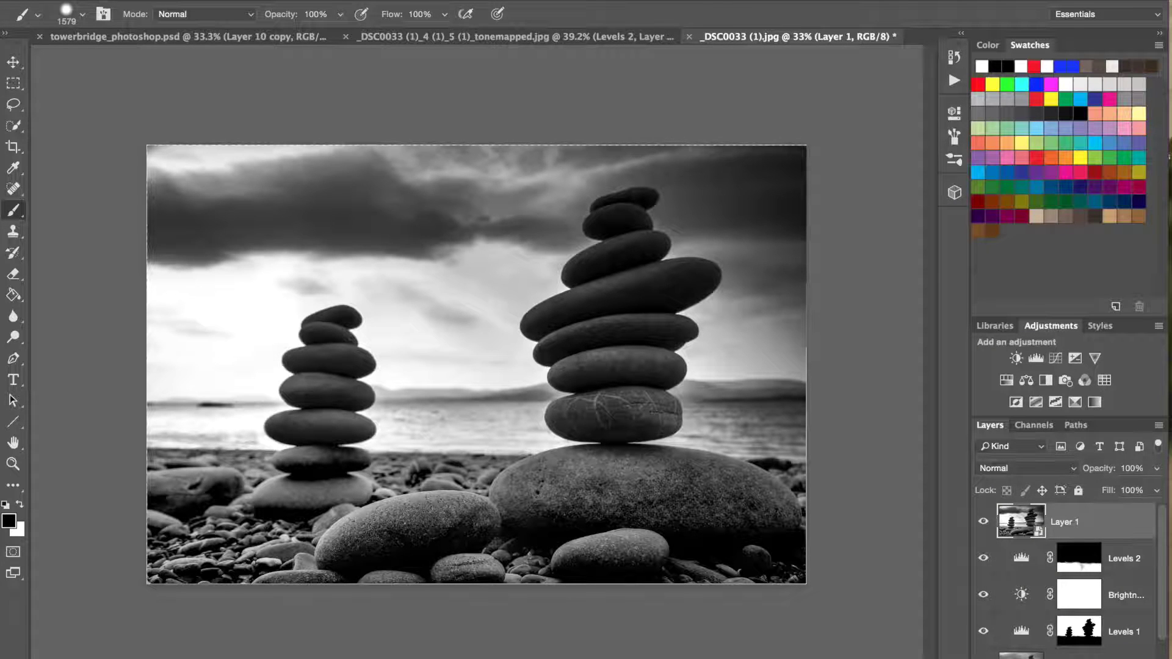
# Step: Apply a Gaussian Blur of about 3.3 pixels to Layer 1 as a smart filter
pyautogui.moveTo(440, 215)
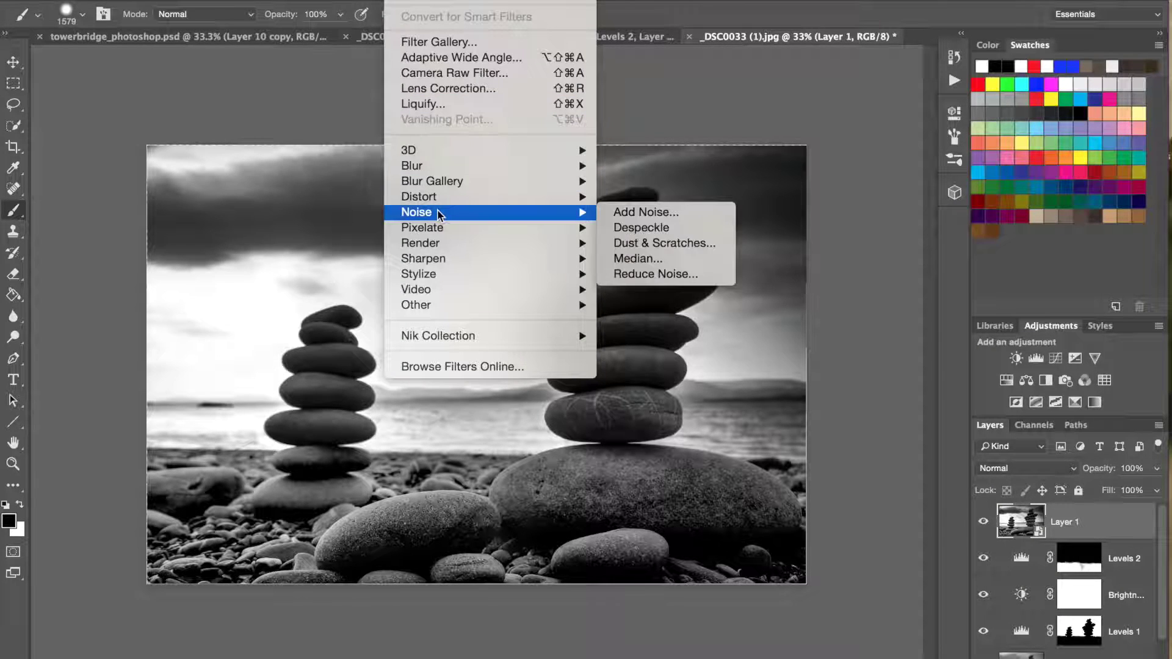
pyautogui.moveTo(444, 170)
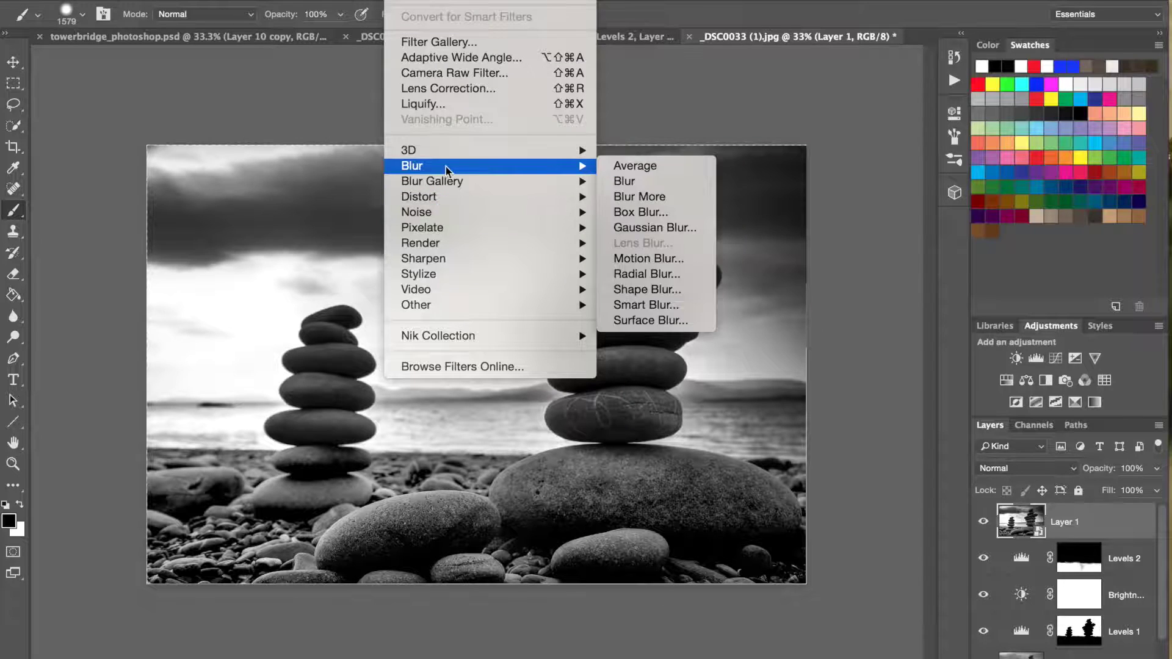
pyautogui.click(632, 224)
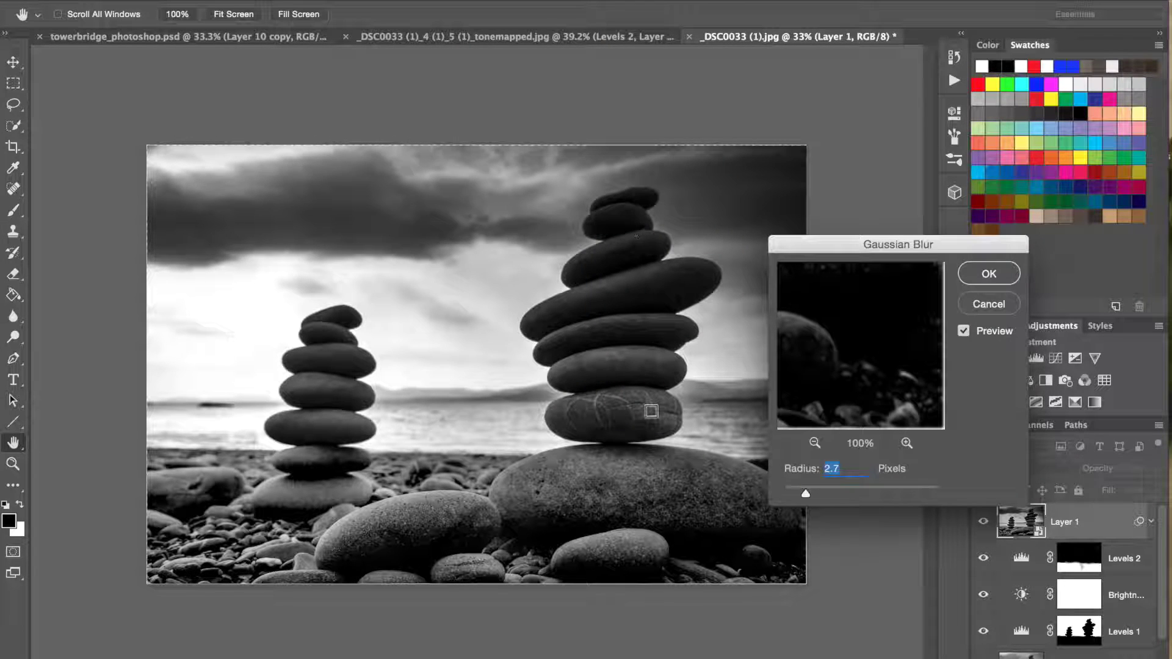
pyautogui.moveTo(811, 407); pyautogui.dragTo(896, 336)
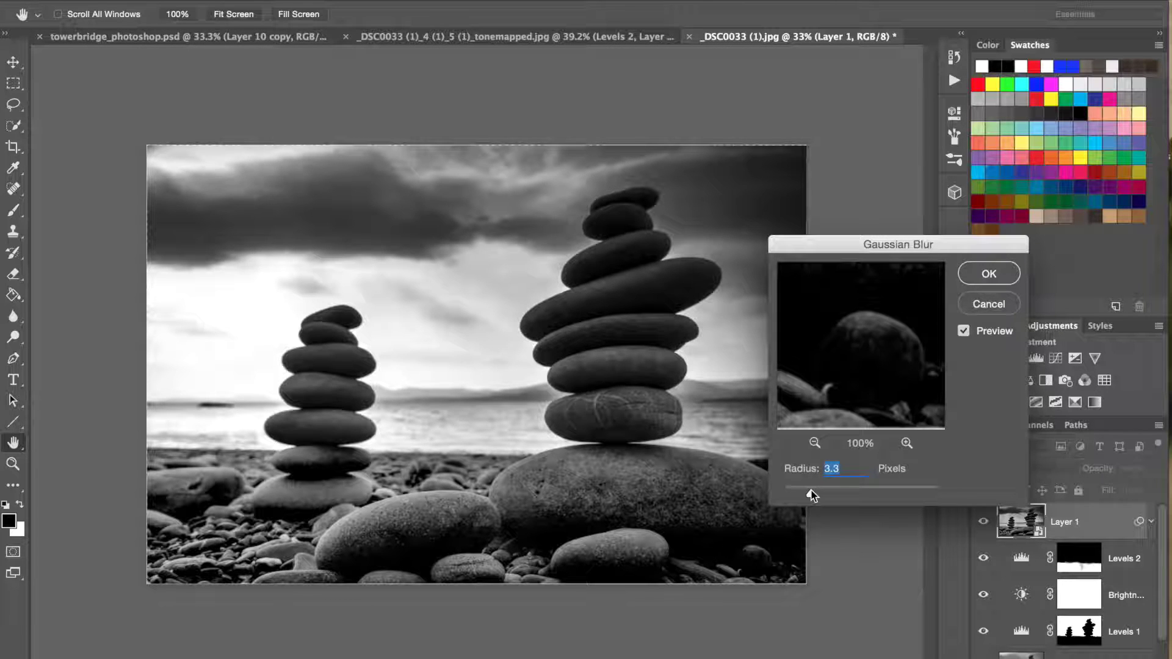
pyautogui.click(988, 275)
pyautogui.press('b')
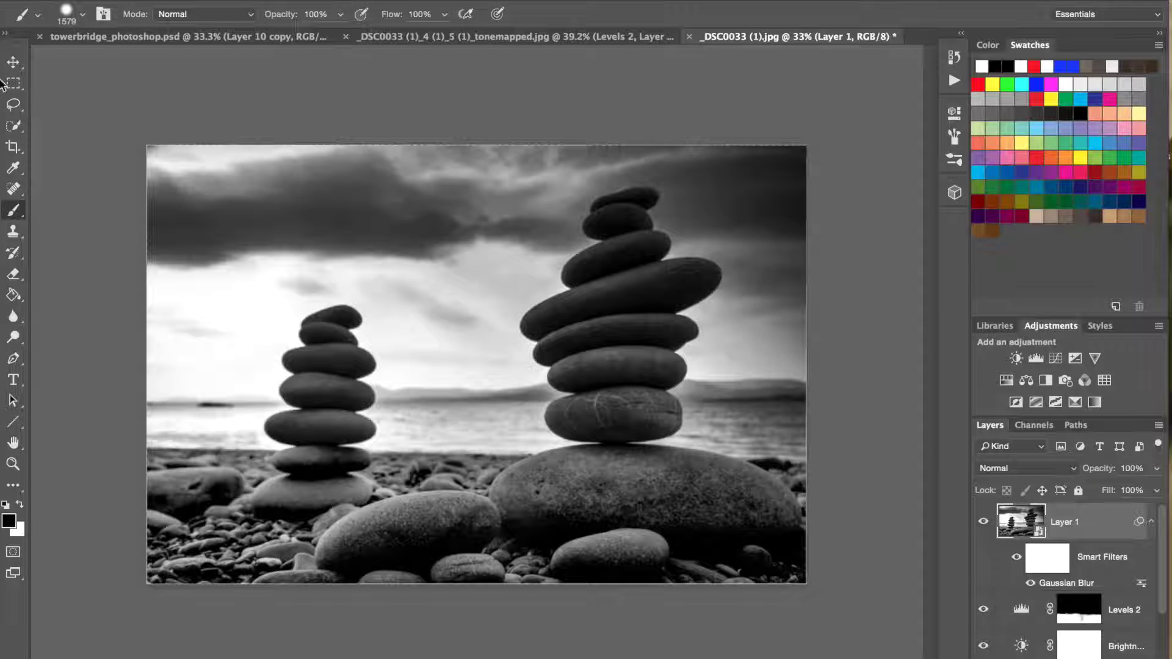
# Step: Invert the smart filter mask to hide the blur, and set the brush to 40% opacity, size 1026
pyautogui.scroll(4, 529, 476)
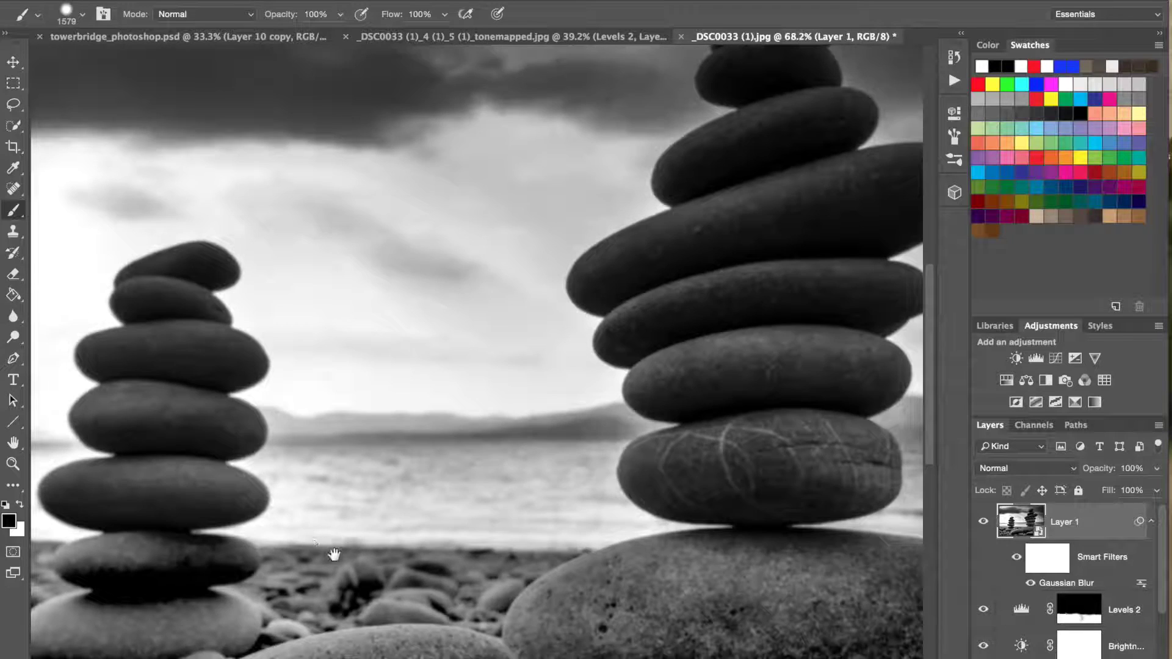
pyautogui.moveTo(334, 555); pyautogui.dragTo(322, 527)
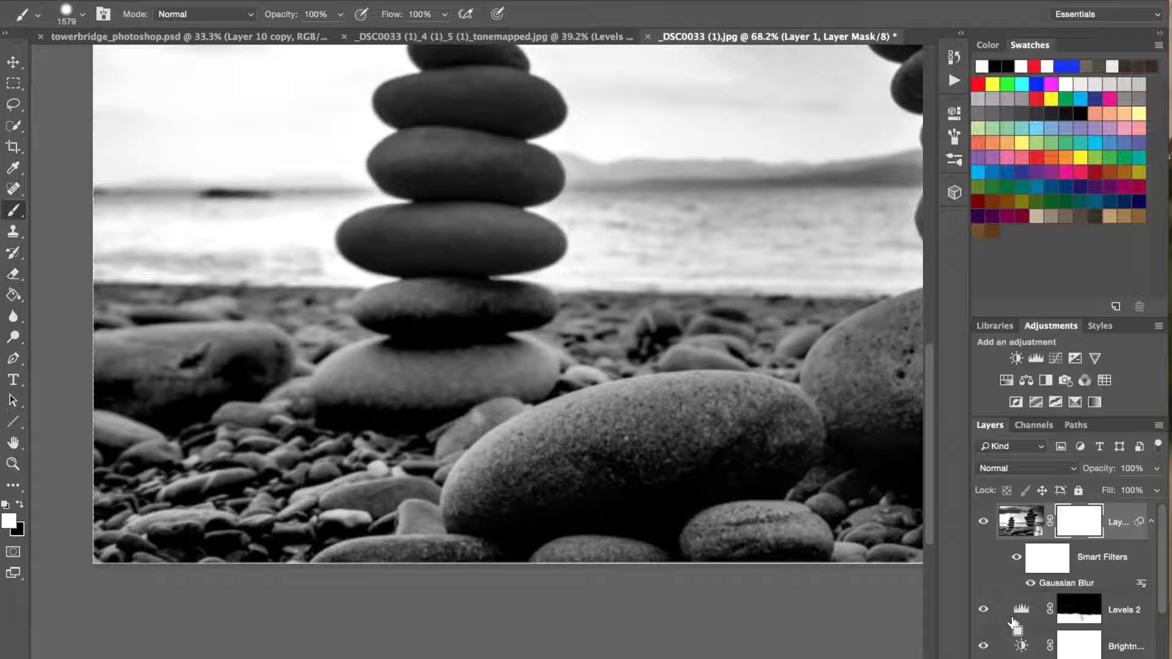
pyautogui.hotkey('ctrl', 'i')
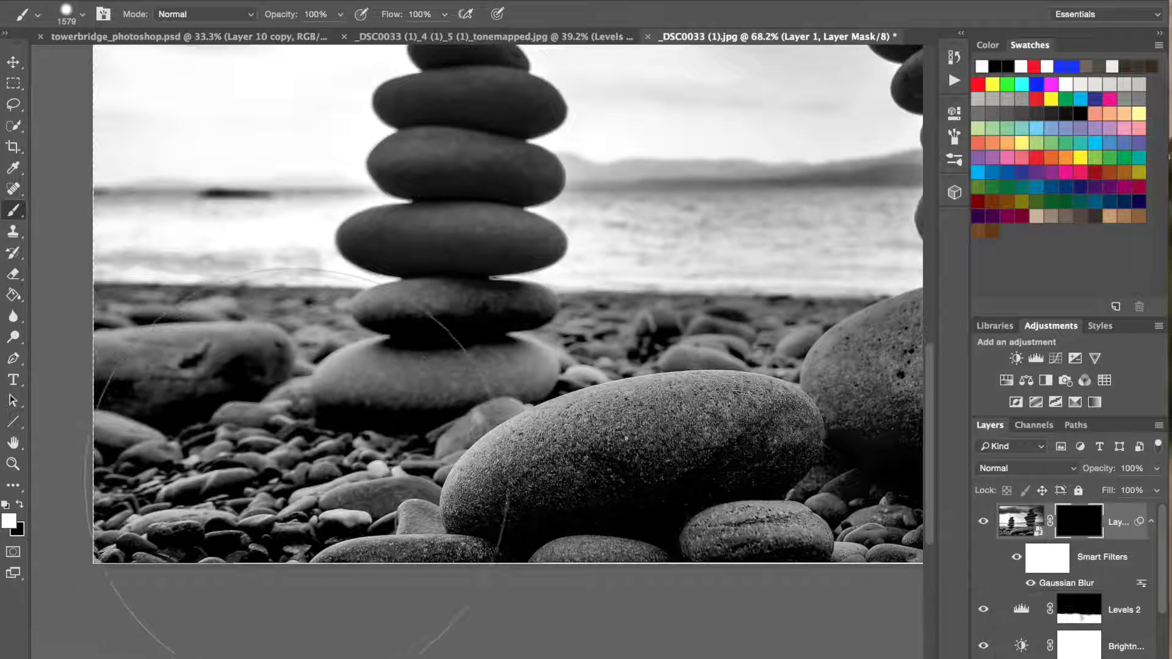
pyautogui.press('4')
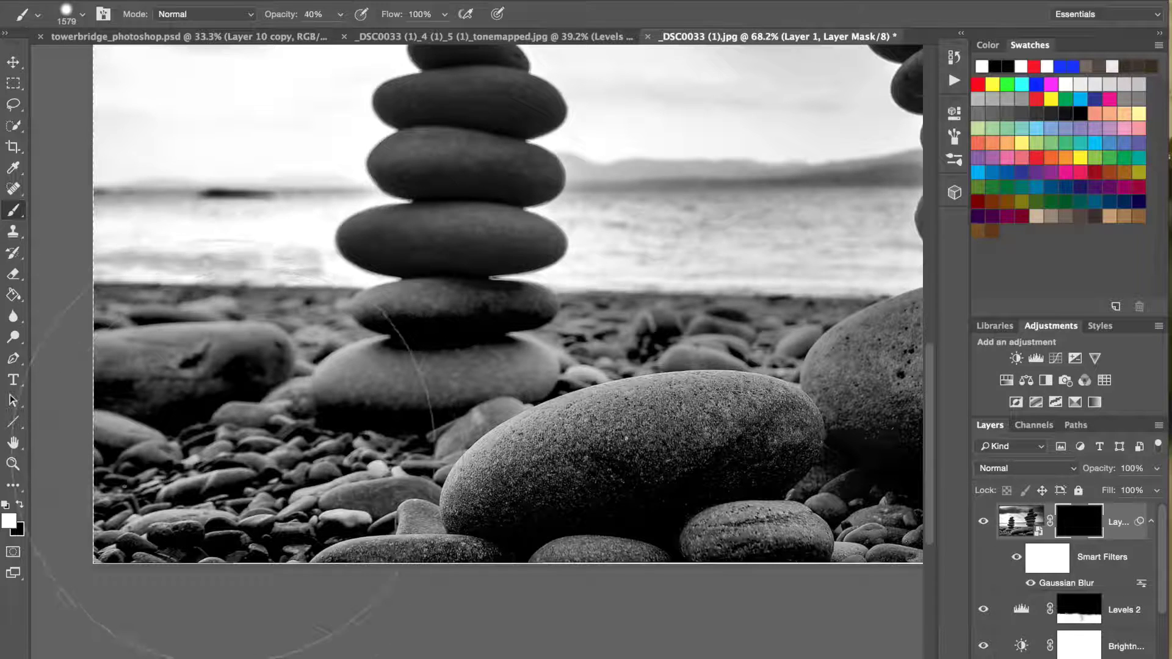
pyautogui.moveTo(372, 464); pyautogui.dragTo(305, 470)
# Step: Paint the blur back in over the left-hand rocks and the smaller stone stack
pyautogui.moveTo(237, 507)
pyautogui.mouseDown()
pyautogui.moveTo(165, 486)
pyautogui.moveTo(134, 513)
pyautogui.moveTo(263, 559)
pyautogui.moveTo(262, 574)
pyautogui.moveTo(306, 507)
pyautogui.mouseUp()
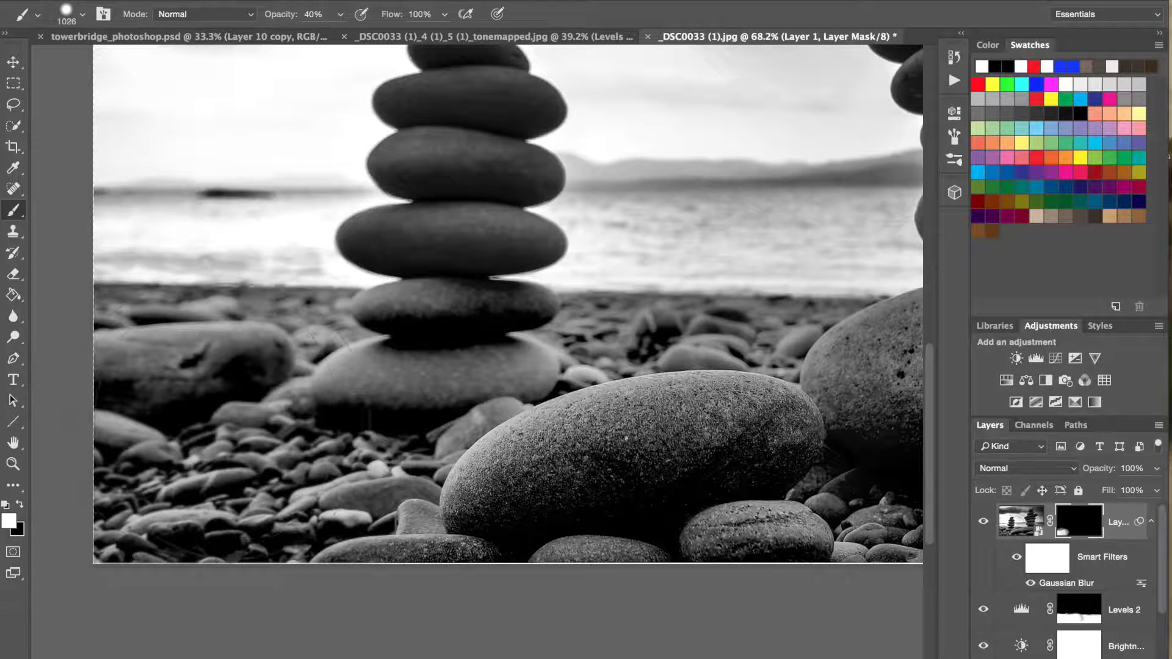
pyautogui.moveTo(547, 205); pyautogui.dragTo(468, 352)
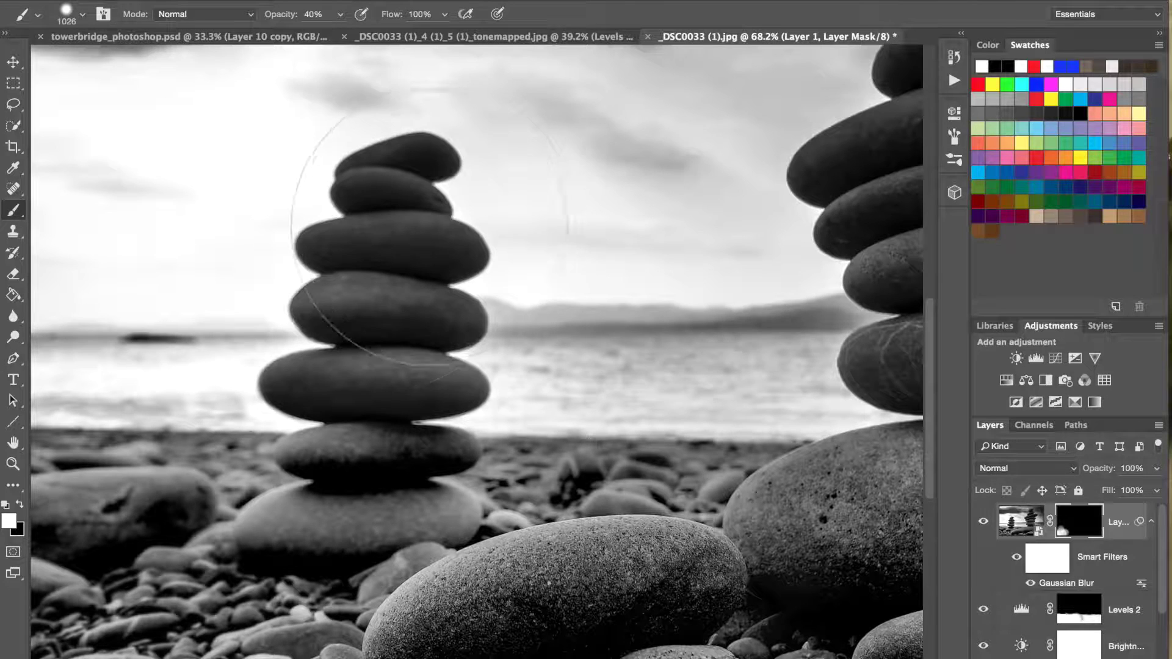
pyautogui.moveTo(346, 235)
pyautogui.mouseDown()
pyautogui.moveTo(467, 259)
pyautogui.moveTo(356, 296)
pyautogui.moveTo(495, 334)
pyautogui.moveTo(334, 419)
pyautogui.moveTo(324, 464)
pyautogui.mouseUp()
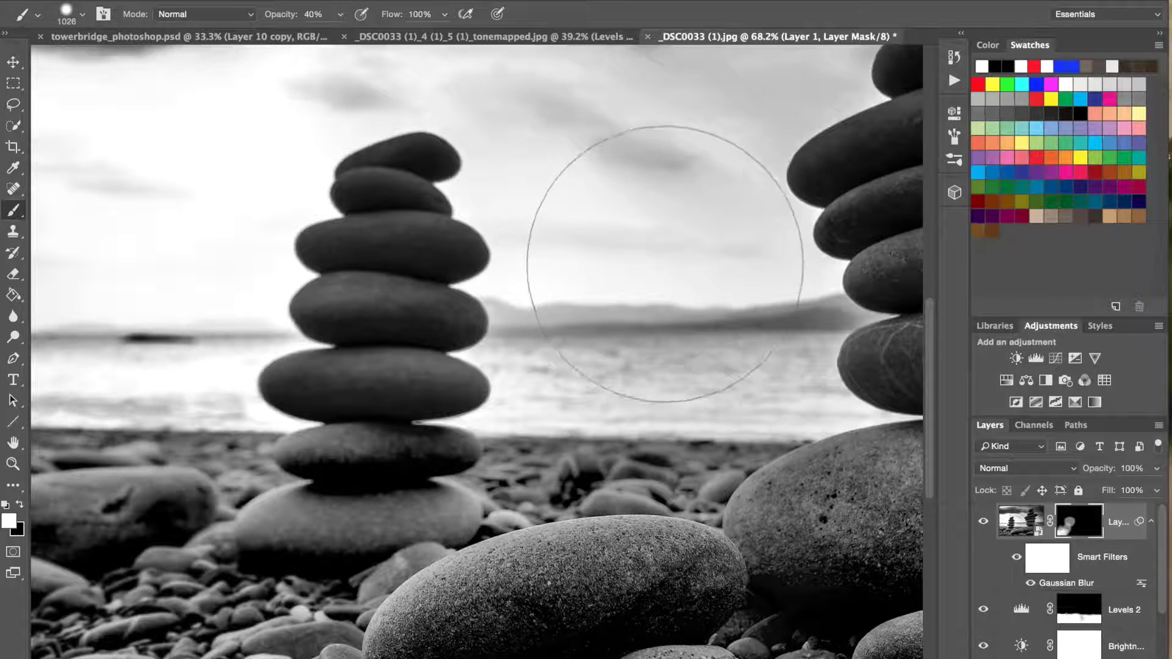
pyautogui.moveTo(630, 276); pyautogui.dragTo(322, 280)
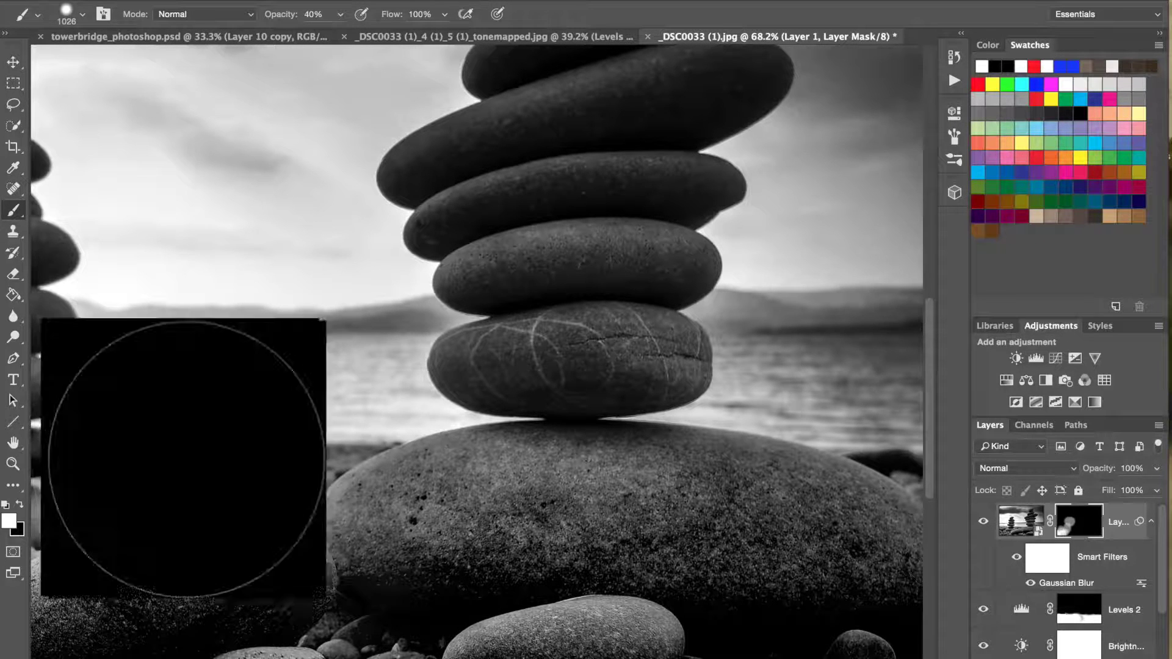
pyautogui.moveTo(702, 427)
pyautogui.mouseDown()
pyautogui.moveTo(406, 340)
pyautogui.moveTo(340, 335)
pyautogui.mouseUp()
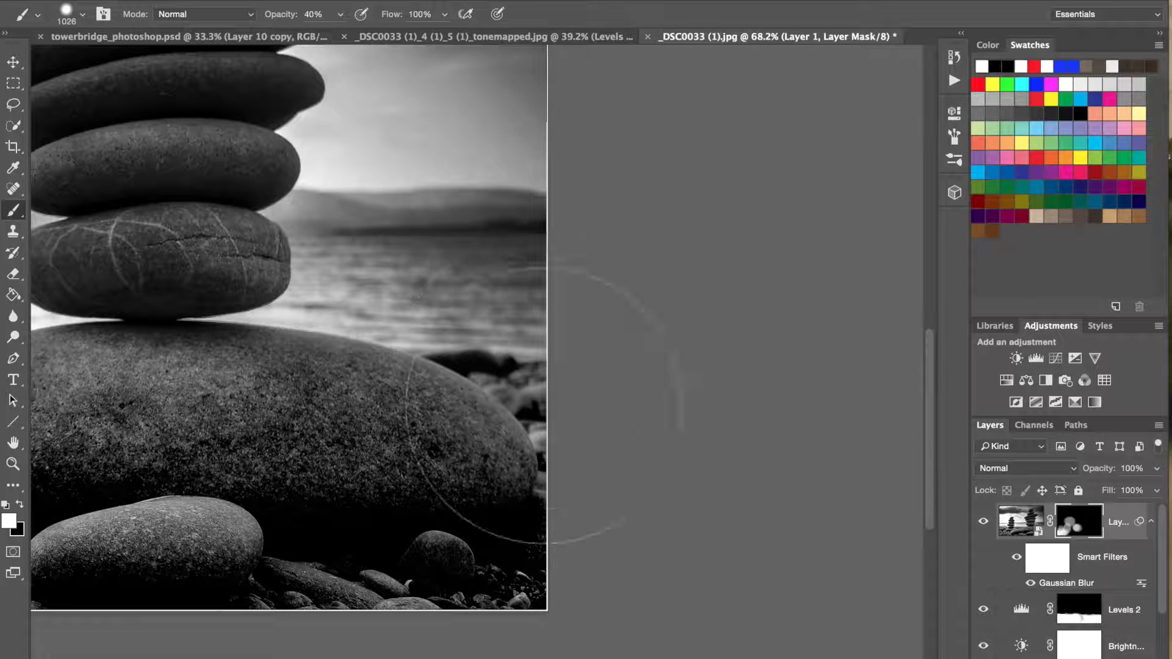
pyautogui.hscroll(-5, 427, 599)
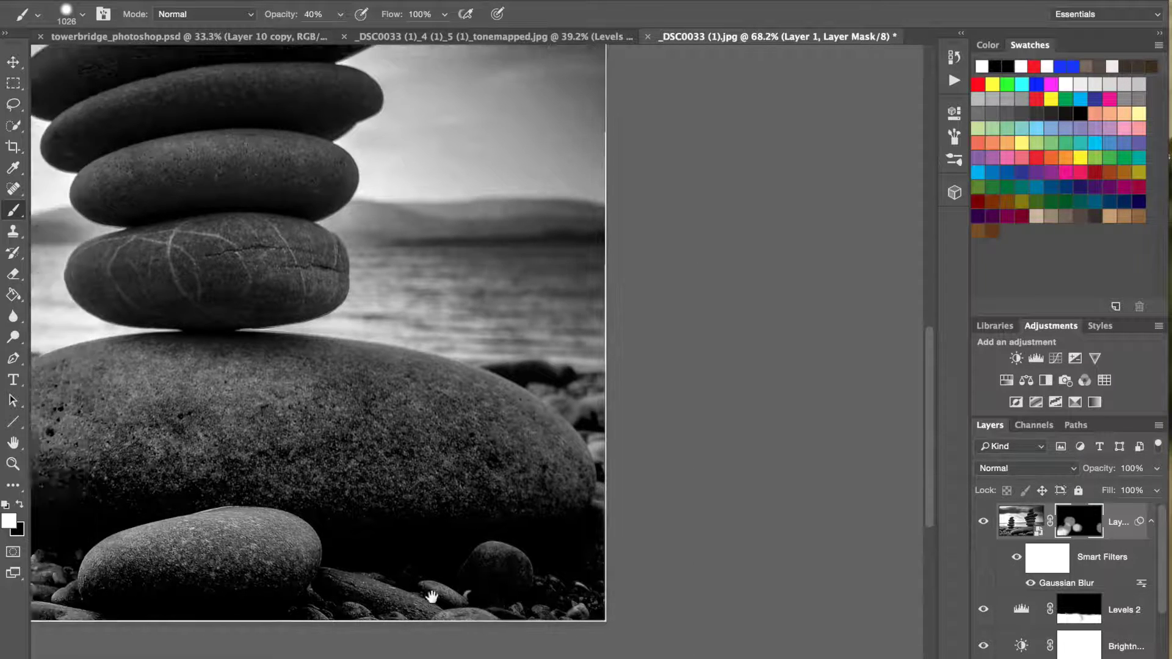
pyautogui.scroll(-8, 513, 458)
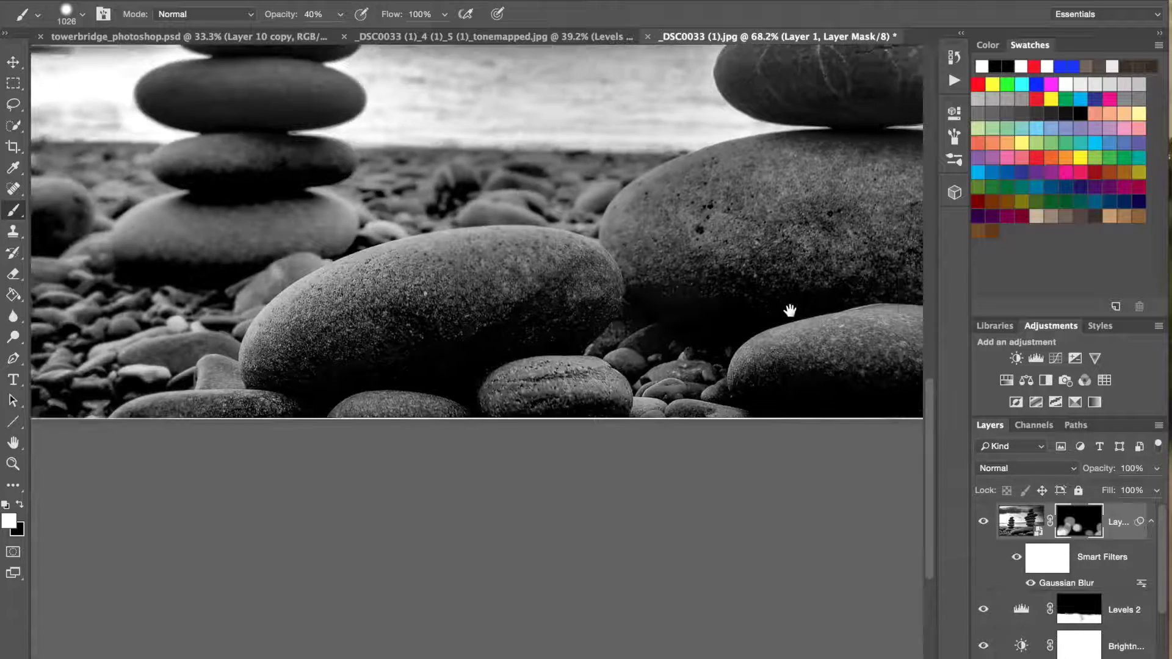
pyautogui.hscroll(-6, 908, 366)
pyautogui.hscroll(-5, 457, 397)
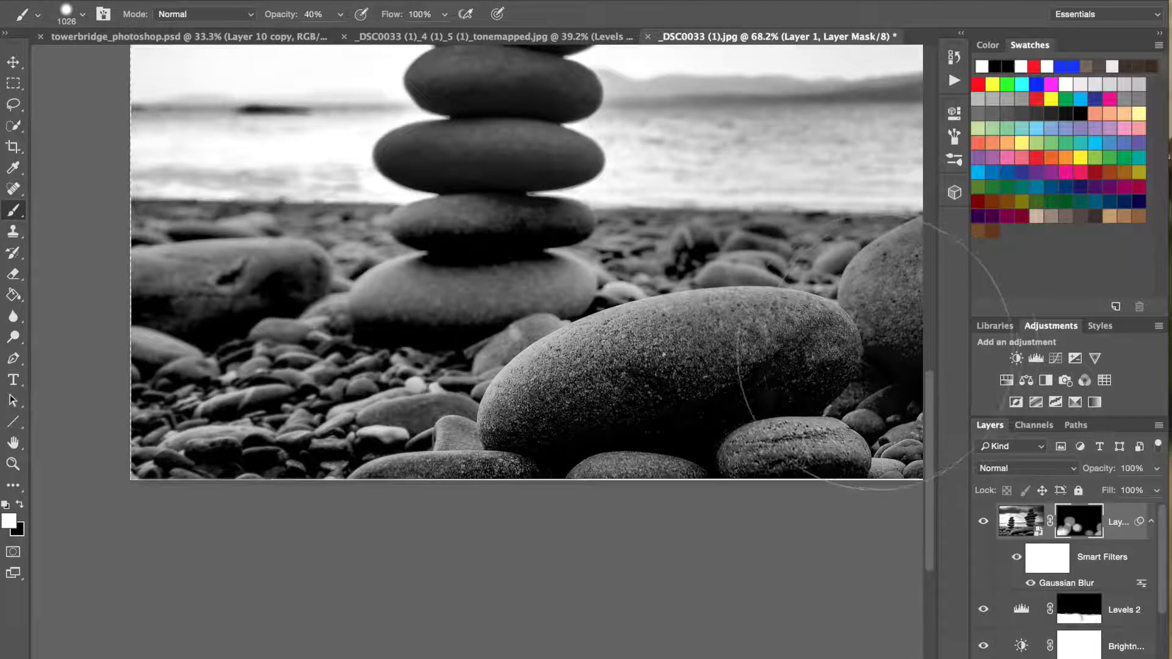
pyautogui.scroll(-4, 849, 367)
pyautogui.scroll(-3, 859, 353)
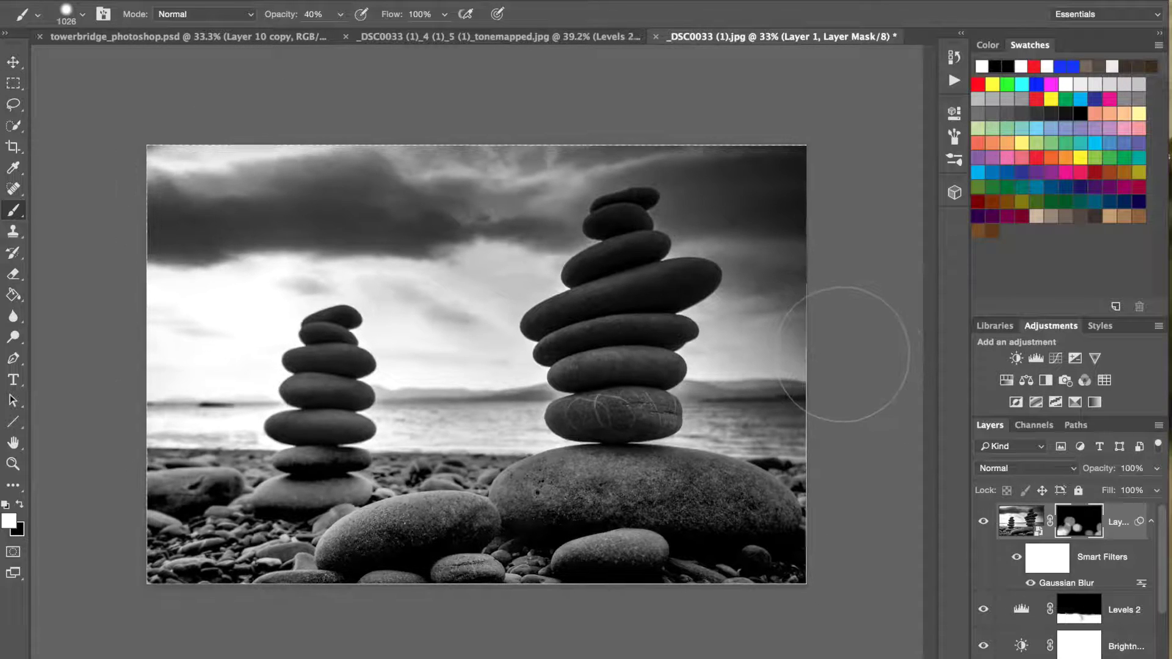
# Step: Stamp all visible layers into a new merged Layer 2
pyautogui.scroll(1, 849, 366)
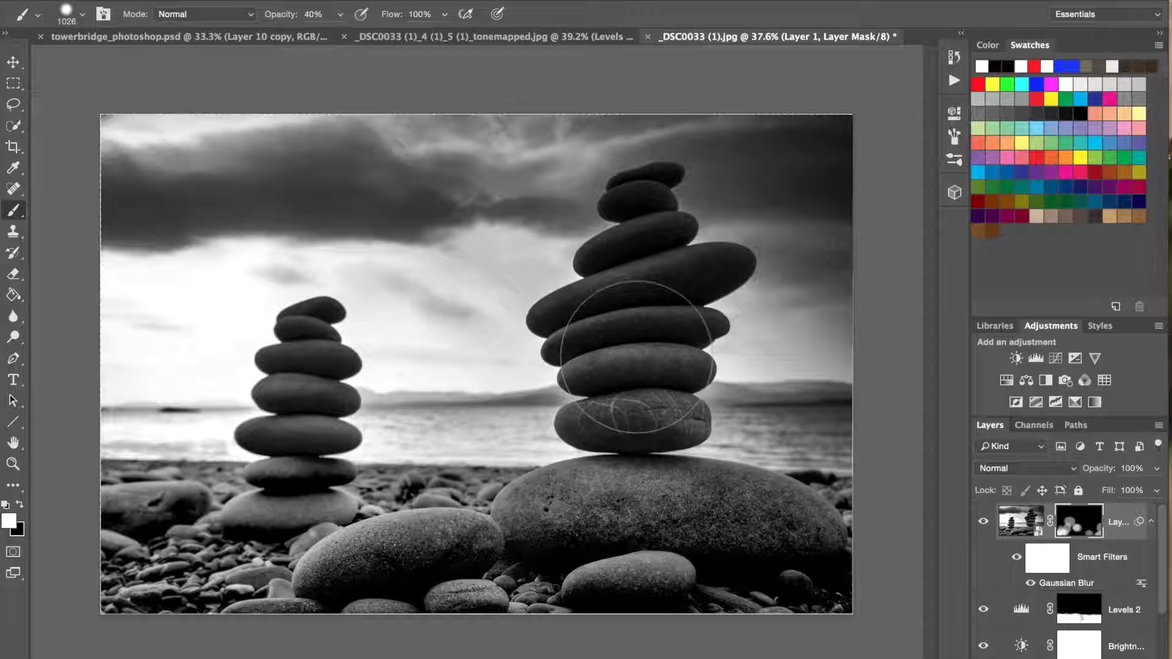
pyautogui.press('super+alt+shift+e')
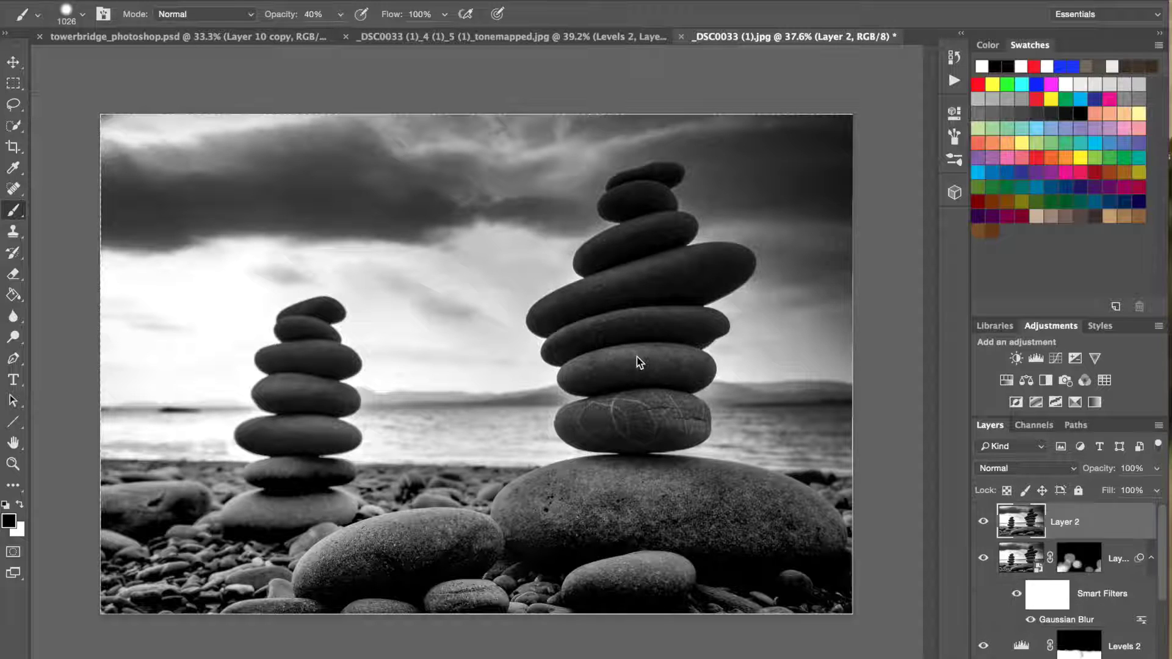
pyautogui.press('x')
# Step: Set up a Zoom radial blur at amount 15, shifting its centre up and left
pyautogui.click(406, 2)
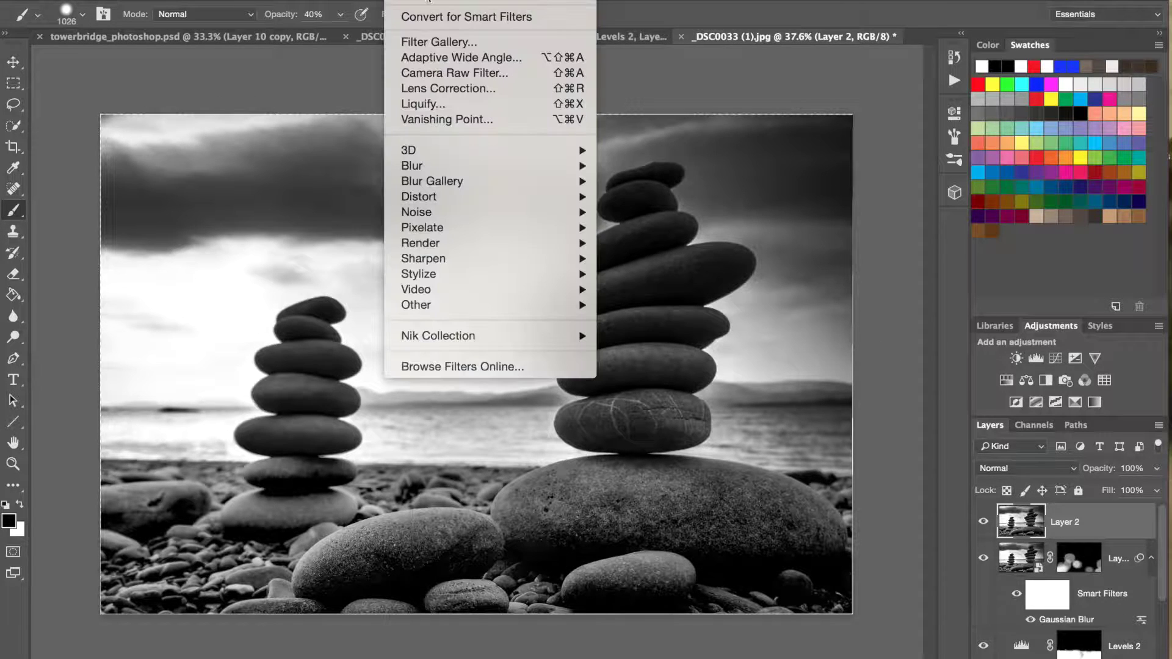
pyautogui.moveTo(472, 168)
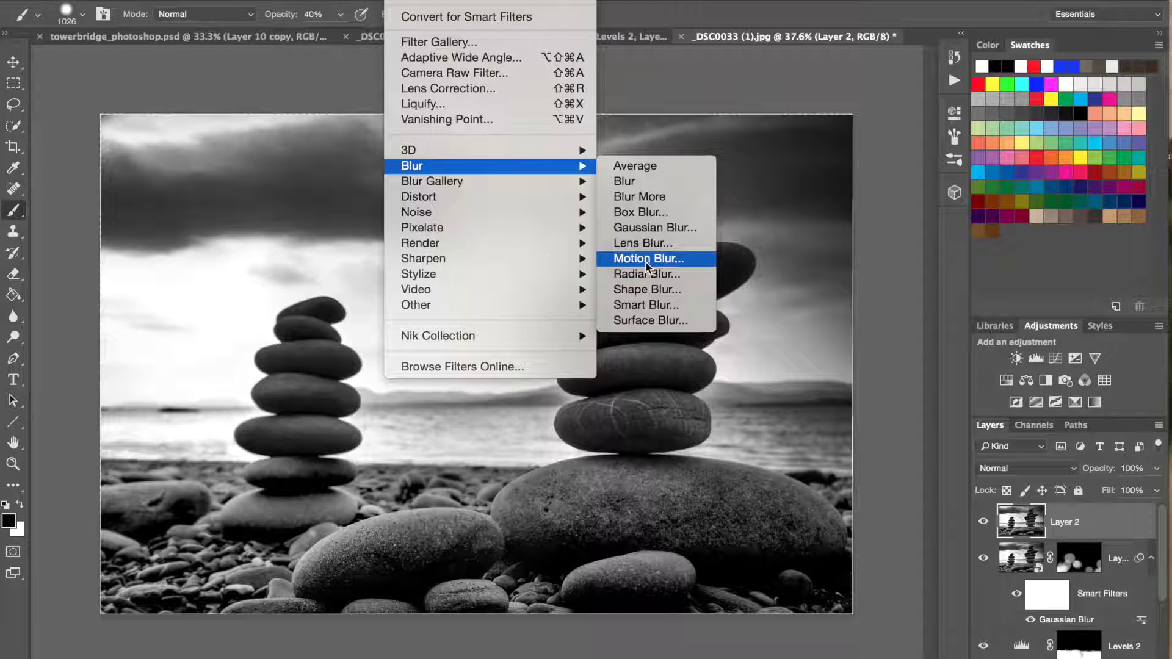
pyautogui.click(641, 280)
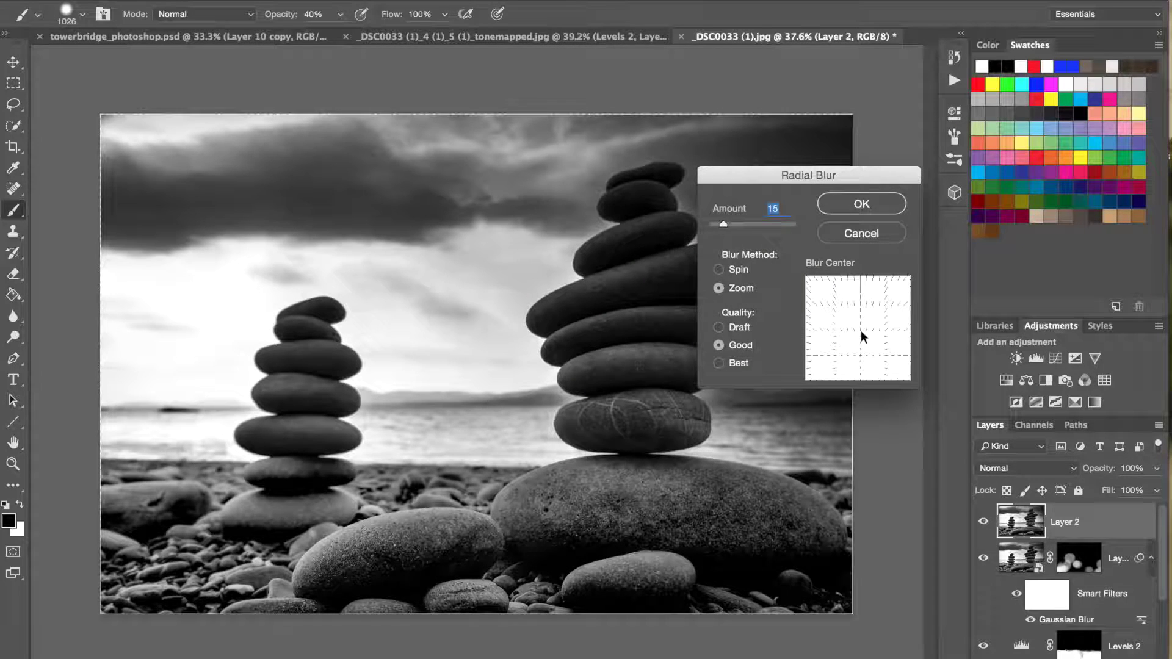
pyautogui.moveTo(854, 328); pyautogui.dragTo(869, 356)
# Step: Apply the radial blur, then give Layer 2 an inverted, all-black layer mask
pyautogui.click(861, 205)
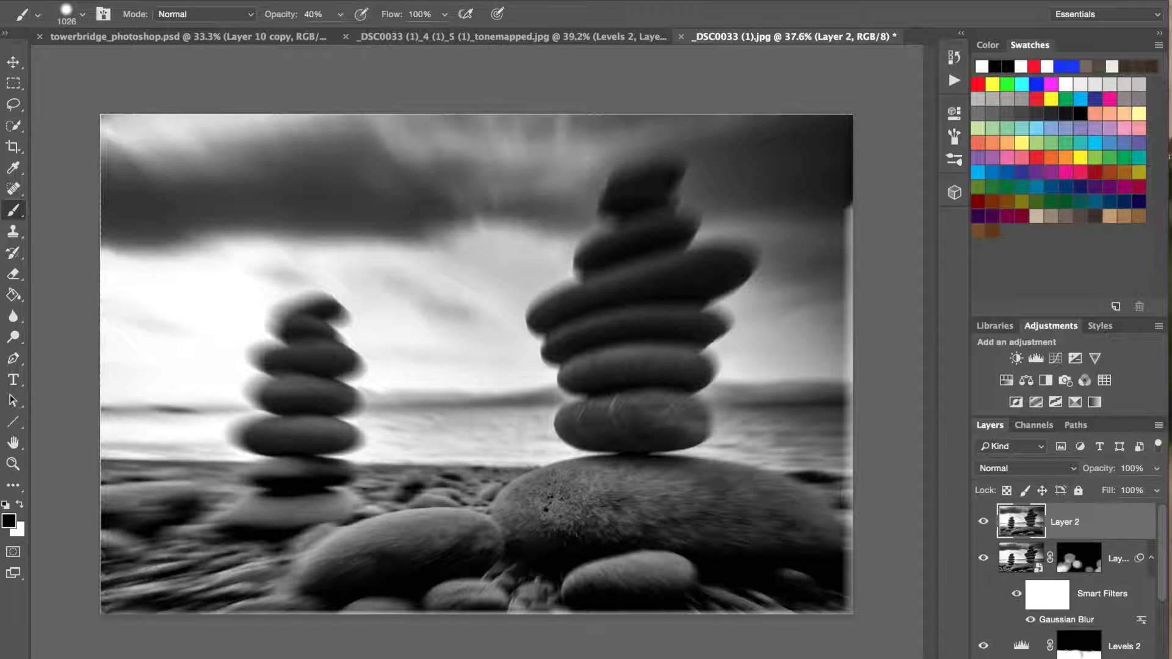
pyautogui.click(1032, 658)
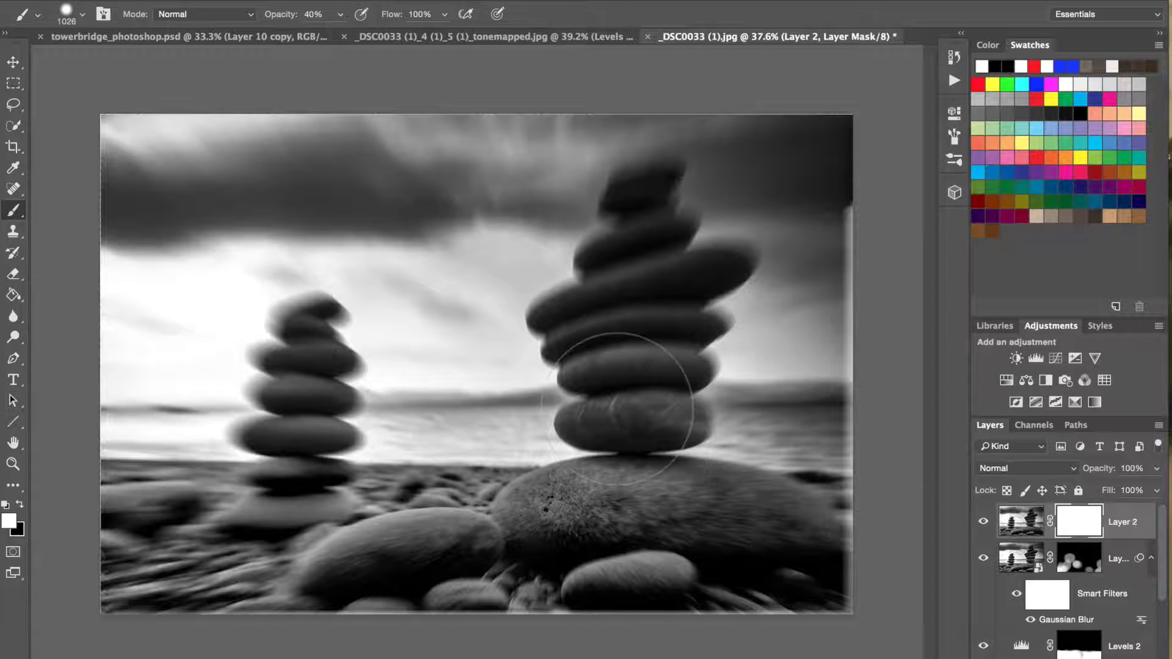
pyautogui.hotkey('ctrl', 'i')
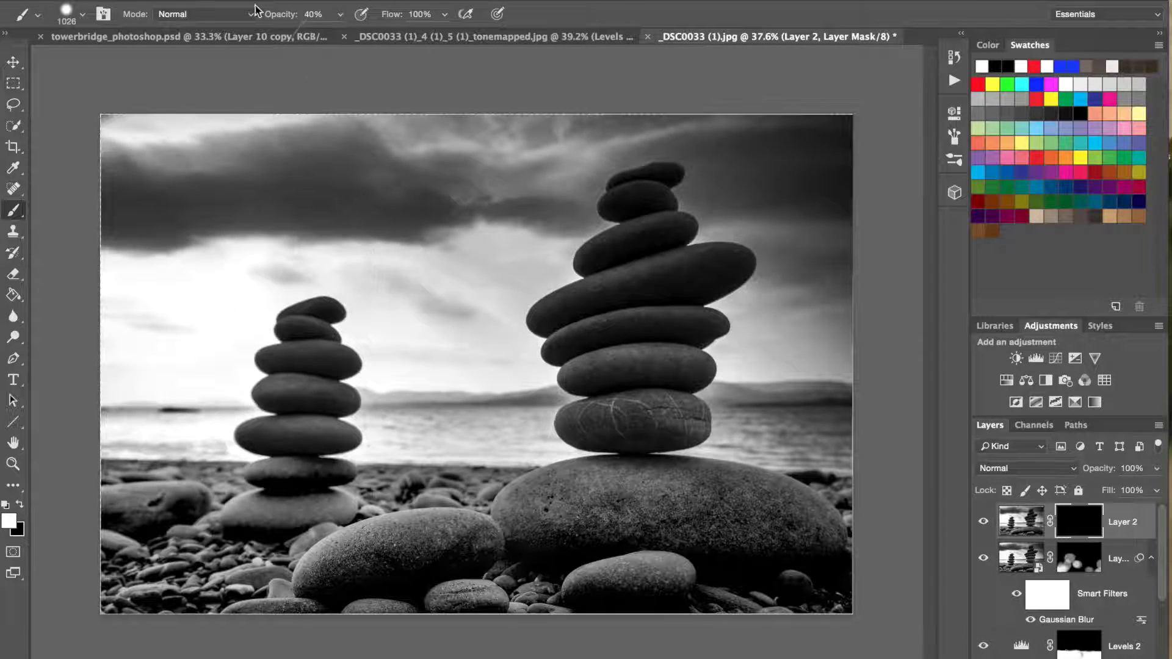
# Step: Paint the blurred clouds back into the upper sky at 40% opacity with a slightly smaller brush
pyautogui.press('2')
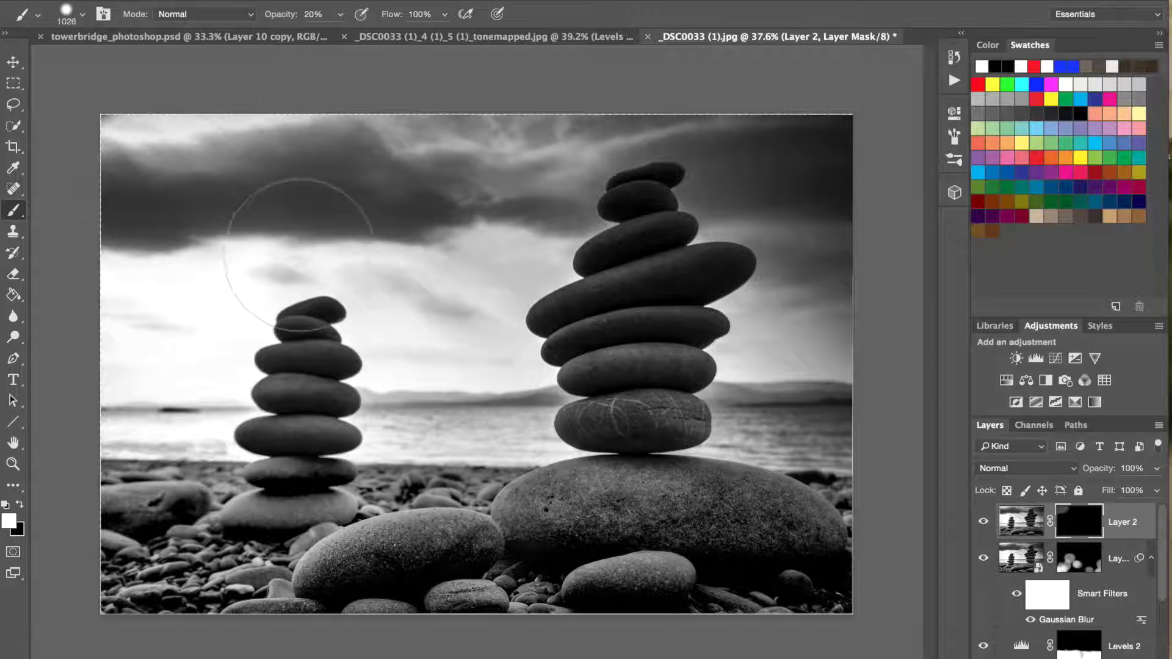
pyautogui.moveTo(365, 224)
pyautogui.mouseDown()
pyautogui.moveTo(305, 236)
pyautogui.moveTo(104, 226)
pyautogui.mouseUp()
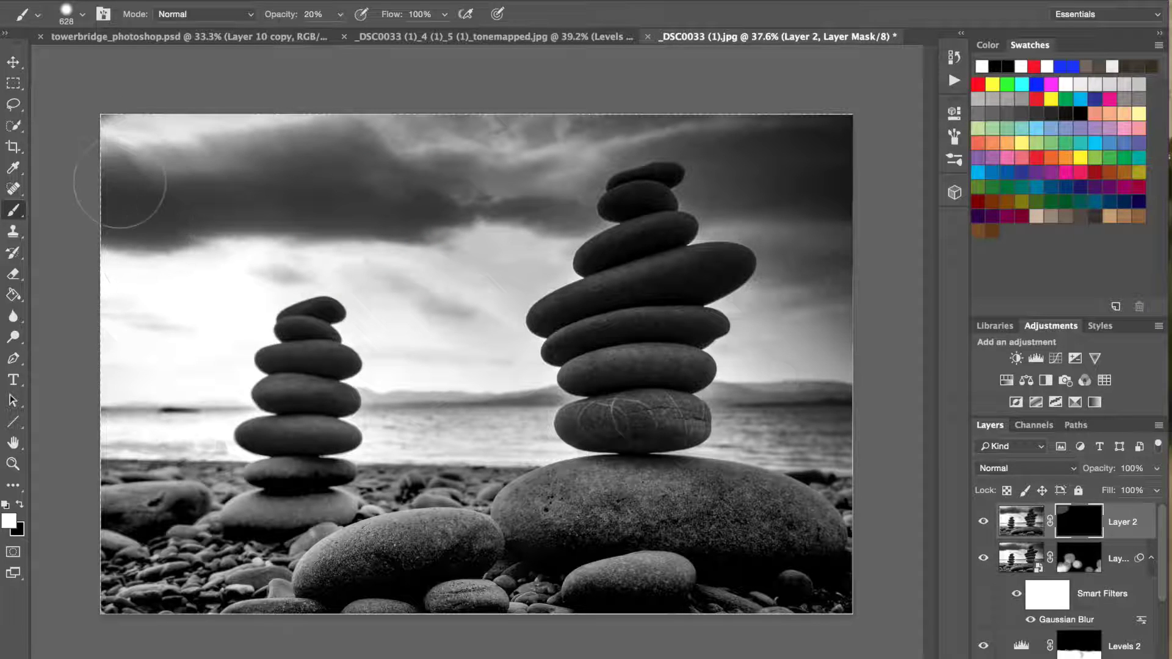
pyautogui.press('4')
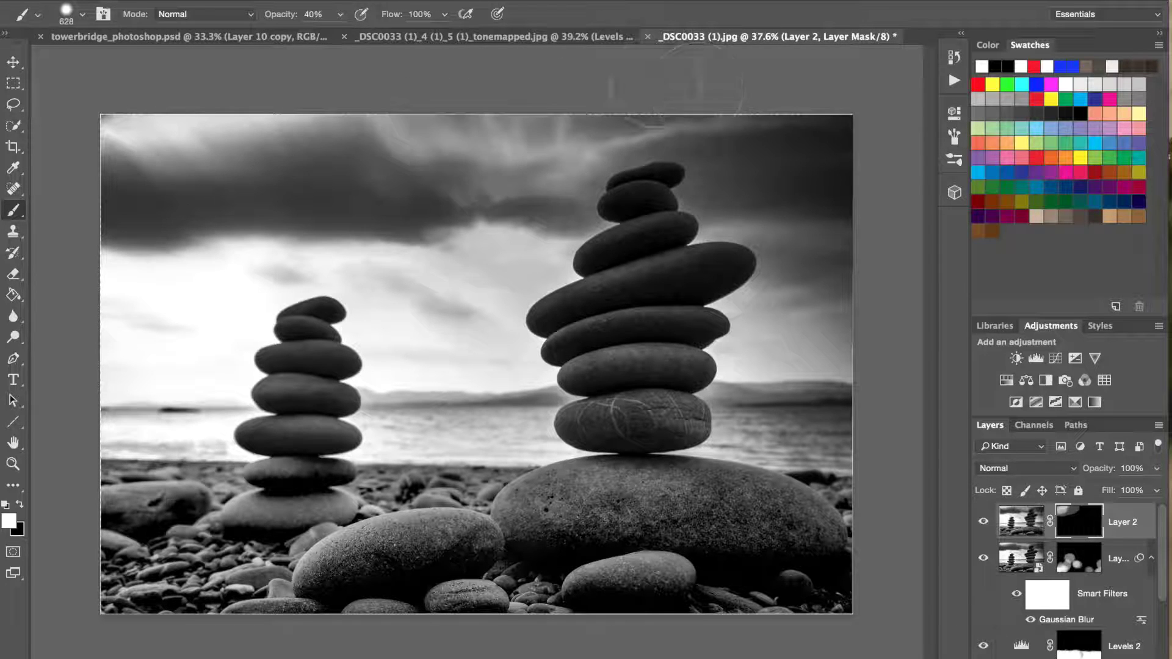
pyautogui.moveTo(693, 71)
pyautogui.mouseDown()
pyautogui.moveTo(767, 103)
pyautogui.moveTo(819, 196)
pyautogui.mouseUp()
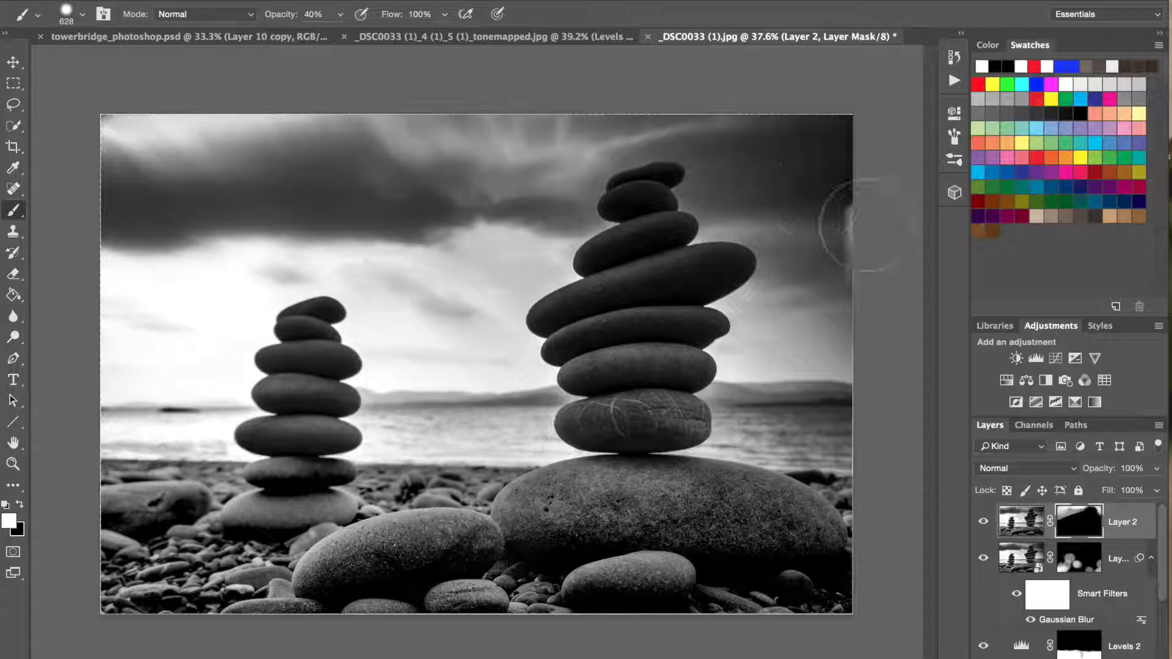
pyautogui.press('x')
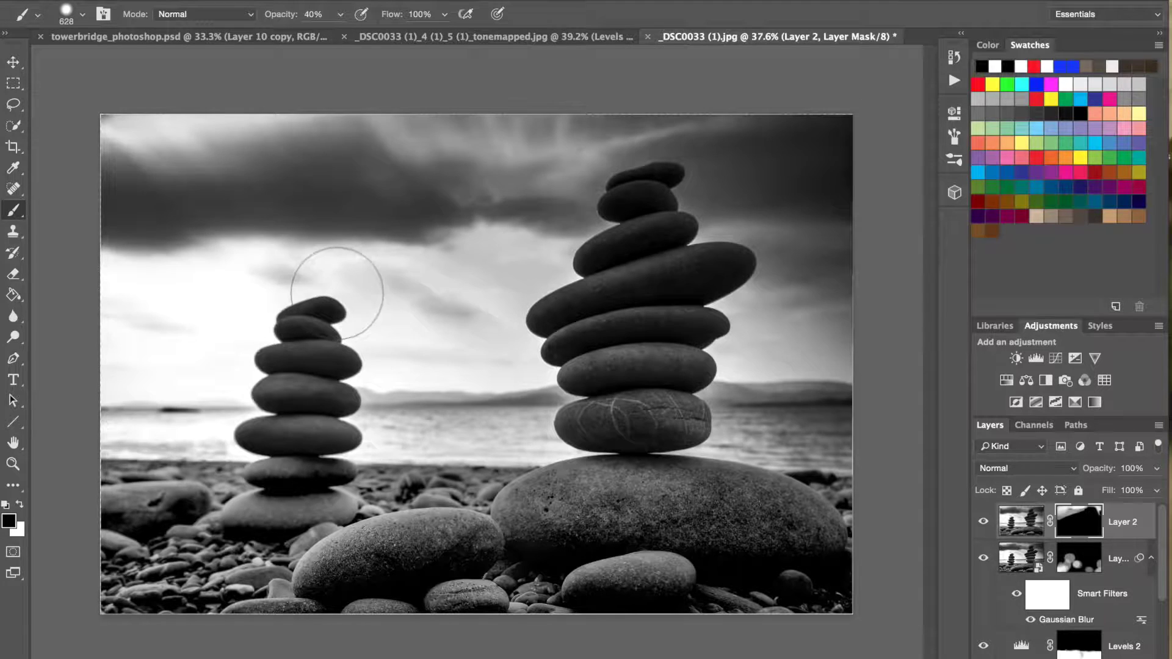
pyautogui.scroll(3, 335, 283)
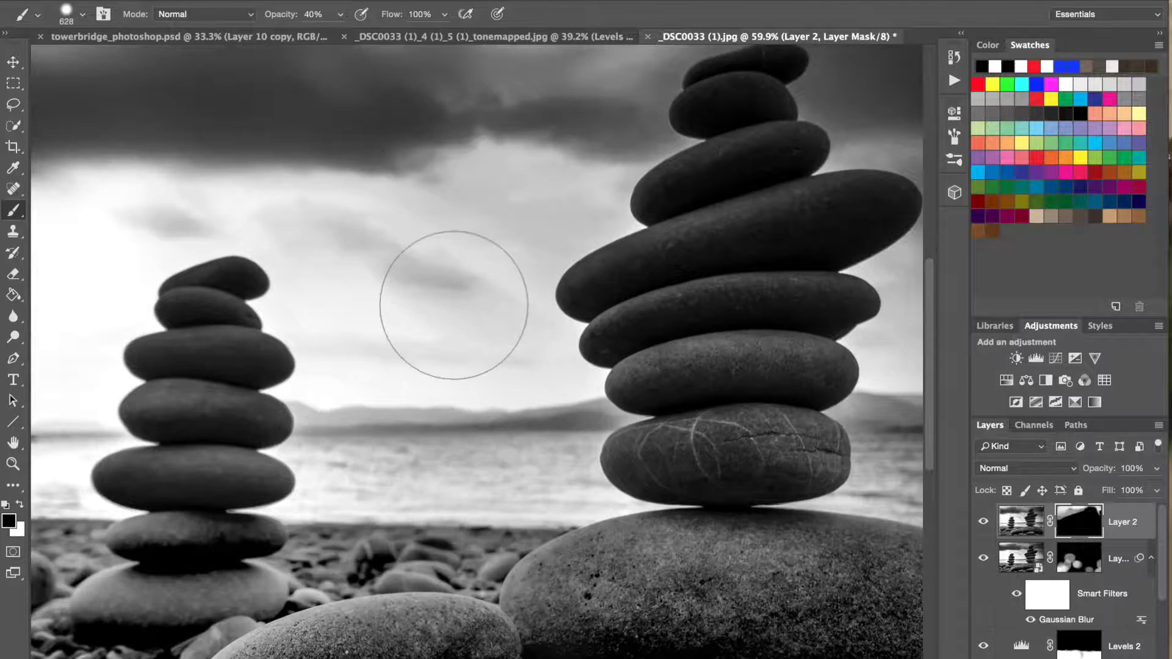
# Step: Shrink the brush to about 326 px or less and paint white at 60% around both stone stacks
pyautogui.scroll(5, 453, 305)
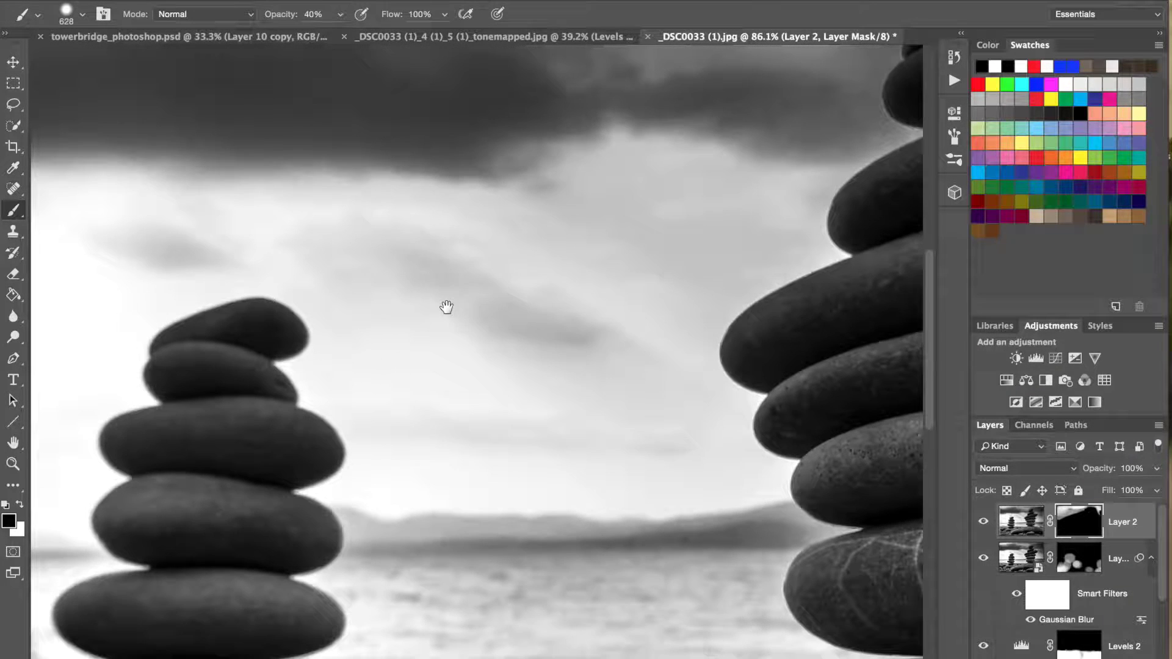
pyautogui.moveTo(614, 336); pyautogui.dragTo(570, 340)
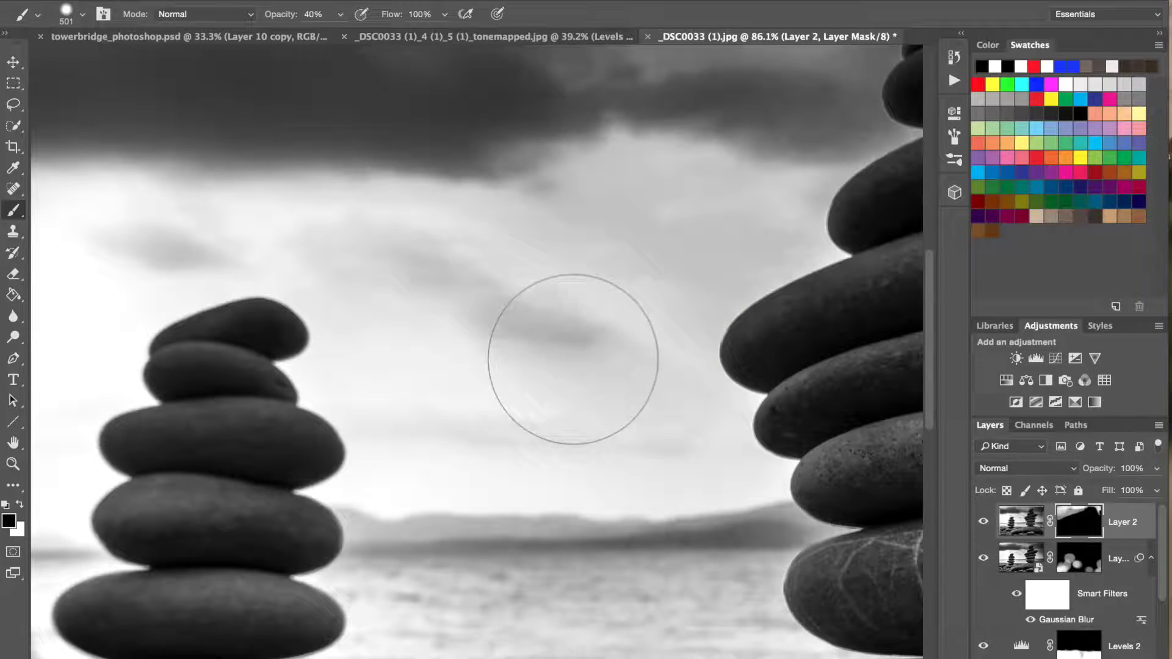
pyautogui.moveTo(565, 315); pyautogui.dragTo(507, 324)
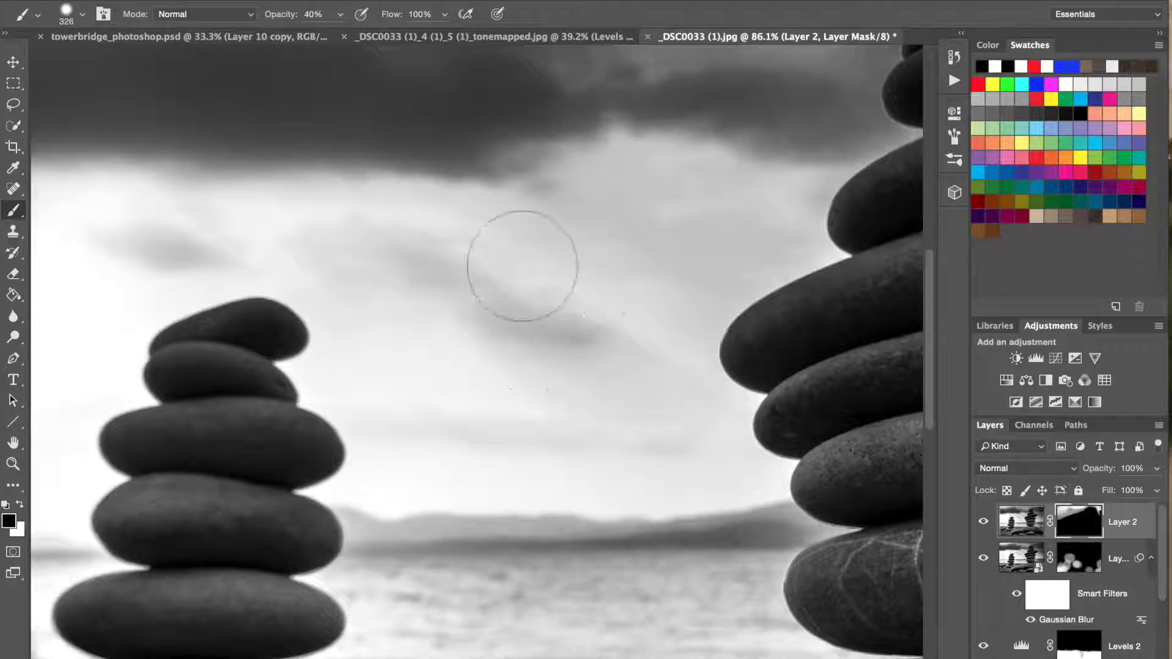
pyautogui.moveTo(543, 335); pyautogui.dragTo(469, 331)
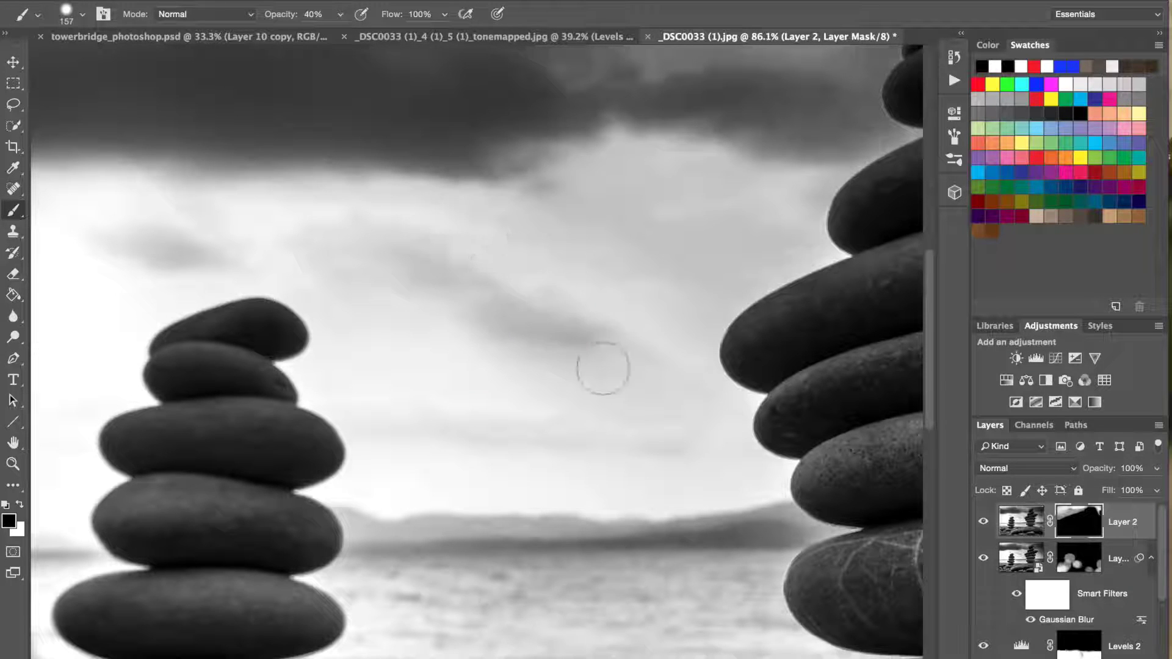
pyautogui.press('6')
pyautogui.press('x')
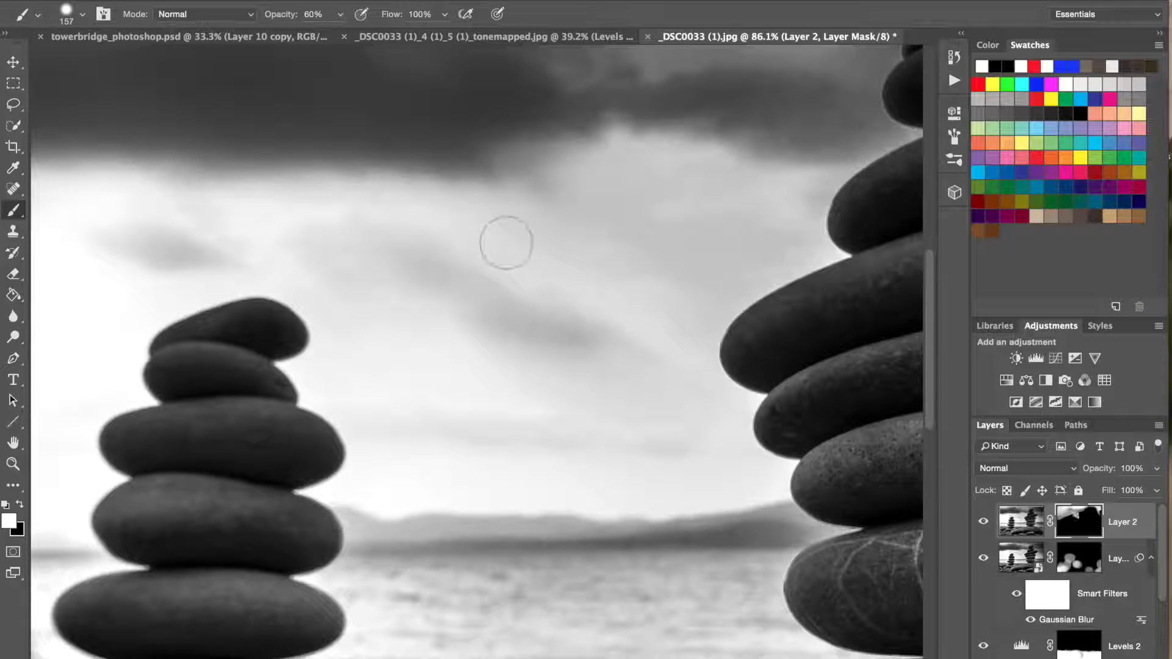
pyautogui.moveTo(480, 232)
pyautogui.mouseDown()
pyautogui.moveTo(507, 217)
pyautogui.moveTo(623, 212)
pyautogui.moveTo(610, 217)
pyautogui.mouseUp()
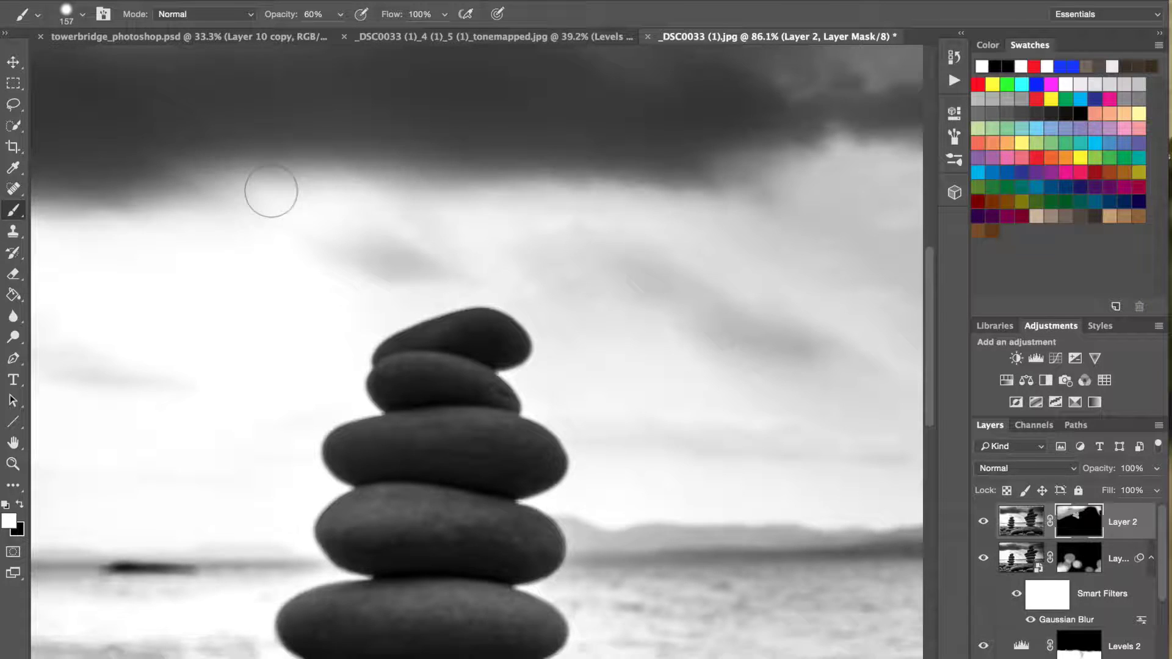
pyautogui.moveTo(389, 246); pyautogui.dragTo(341, 255)
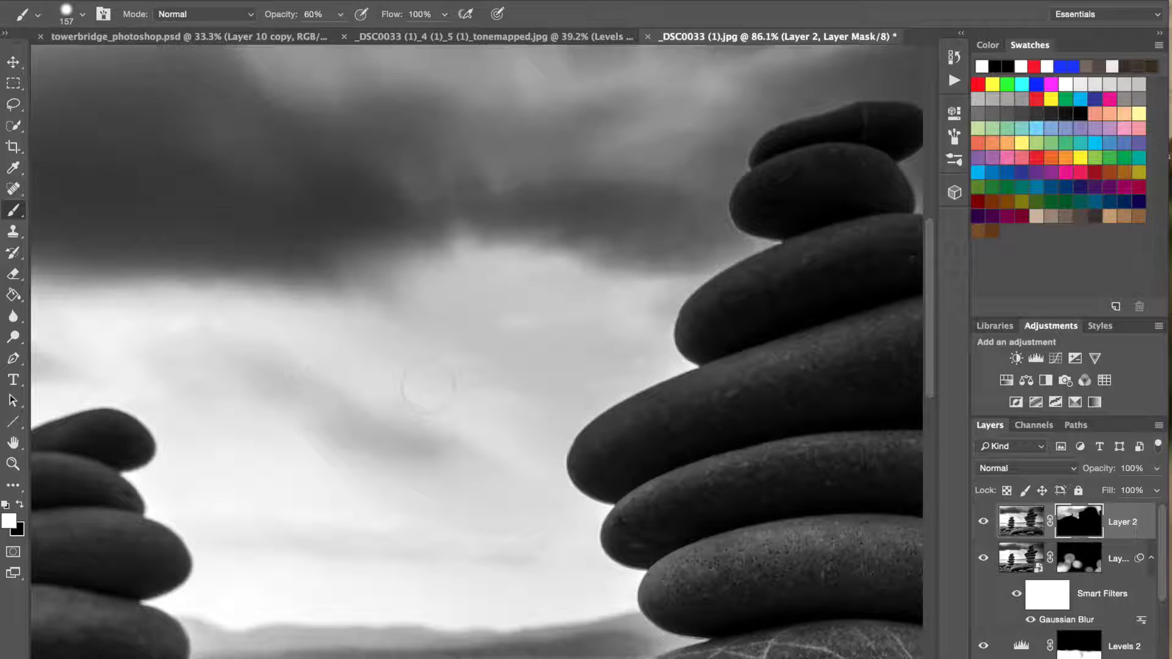
pyautogui.moveTo(676, 183)
pyautogui.mouseDown()
pyautogui.moveTo(461, 295)
pyautogui.moveTo(331, 313)
pyautogui.mouseUp()
# Step: Blend more cloud streaks into the top sky at 30% opacity with an ~865 px brush, swapping black and white
pyautogui.moveTo(470, 316); pyautogui.dragTo(604, 319)
pyautogui.press('3')
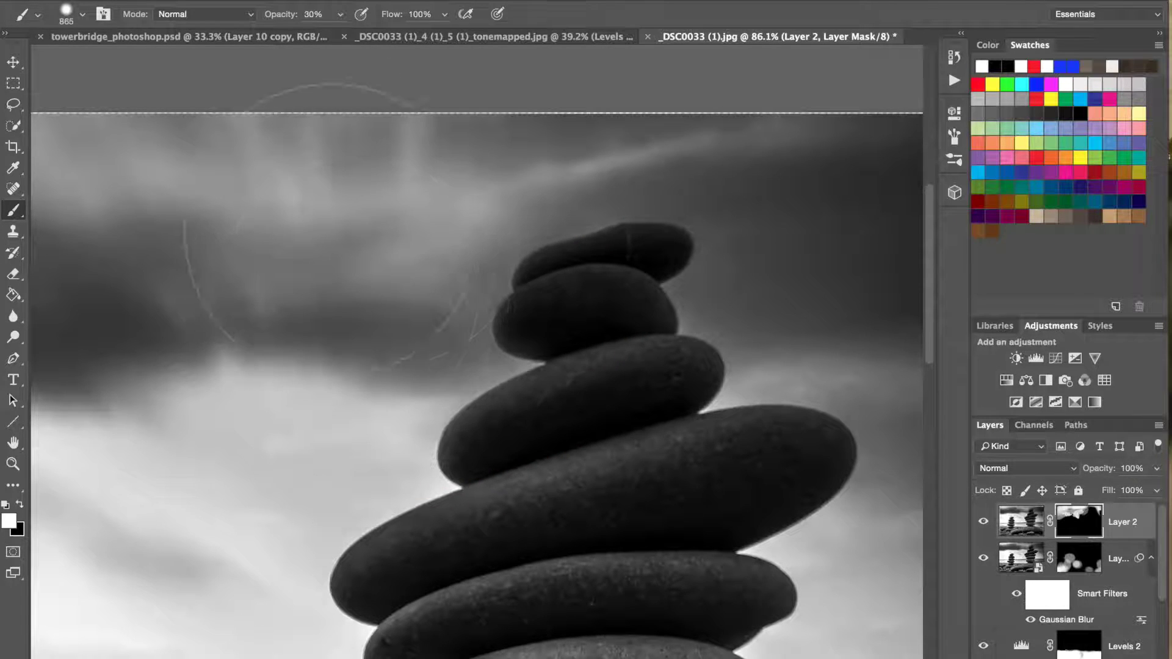
pyautogui.moveTo(490, 285); pyautogui.dragTo(337, 393)
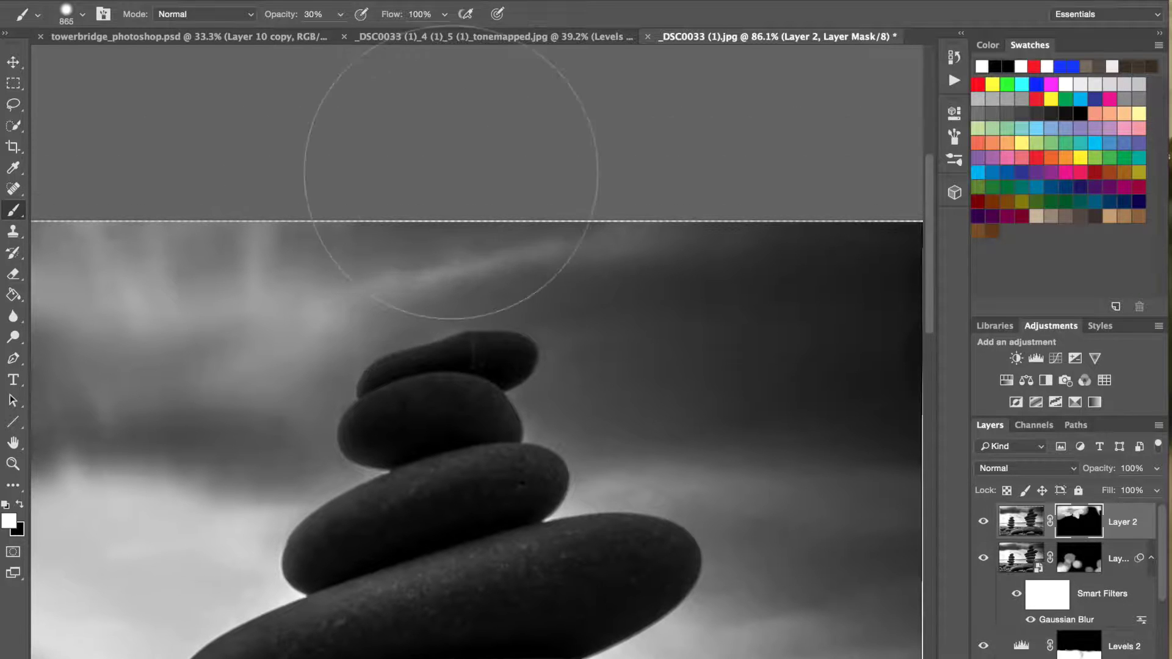
pyautogui.moveTo(720, 262); pyautogui.dragTo(563, 160)
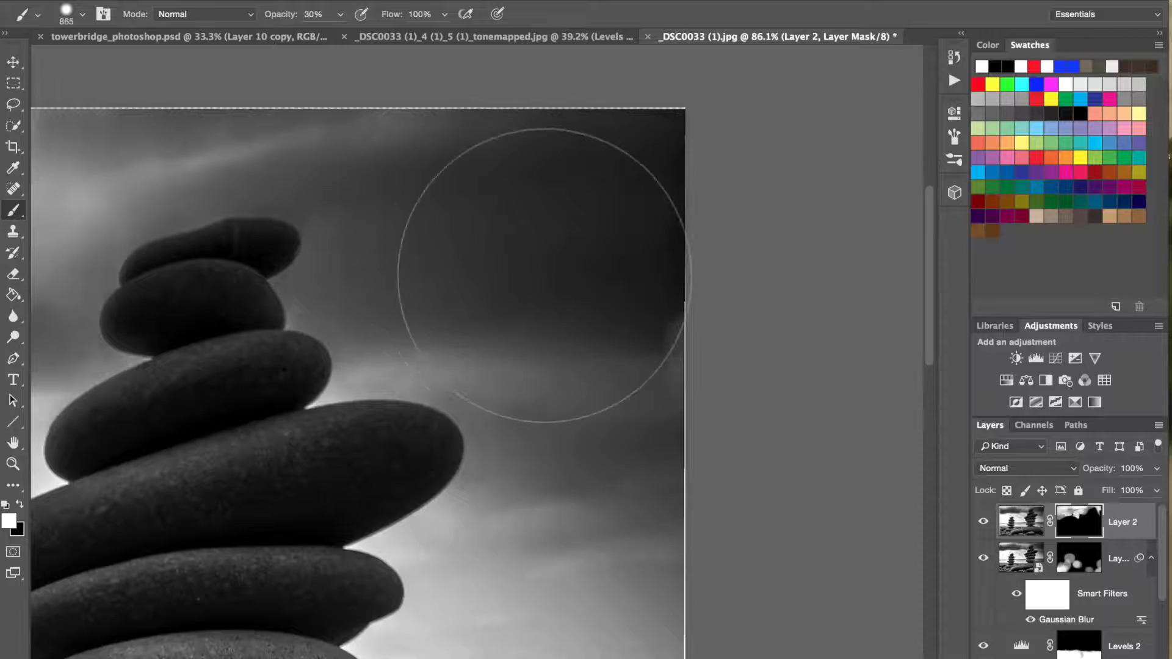
pyautogui.press('x')
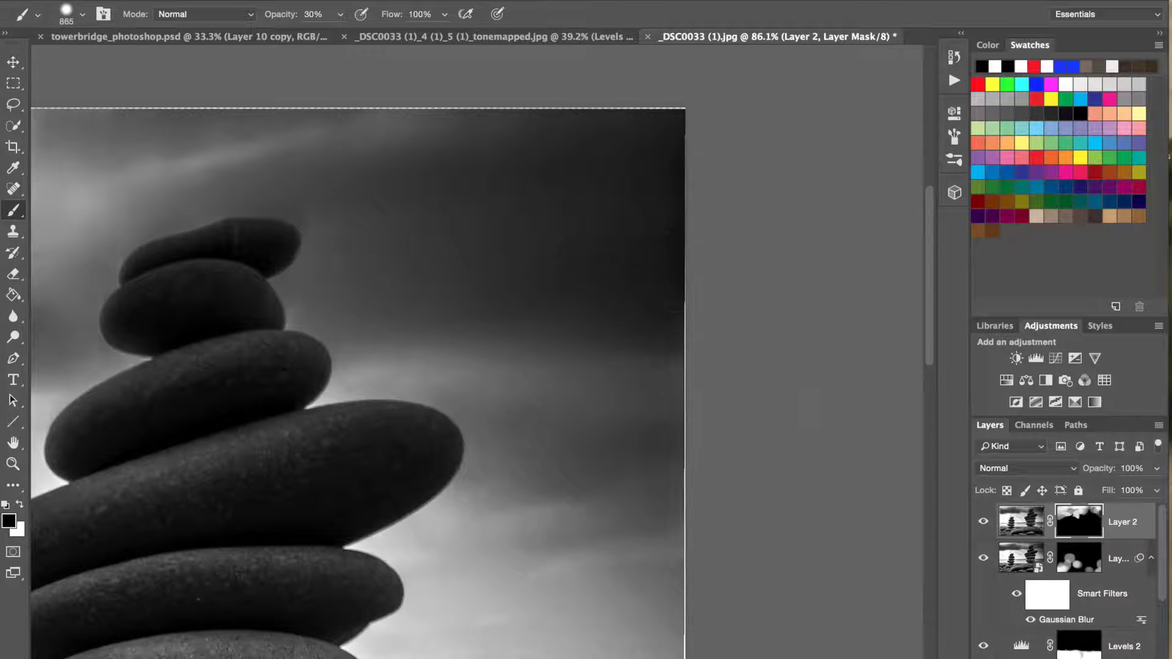
pyautogui.moveTo(565, 507); pyautogui.dragTo(641, 171)
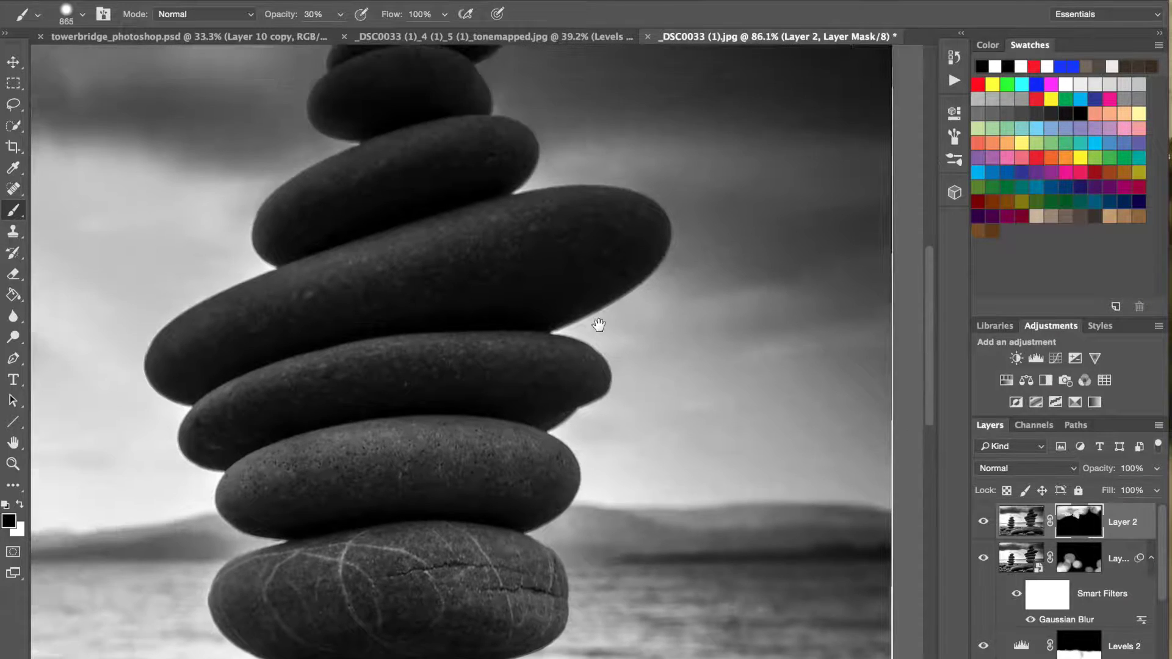
pyautogui.moveTo(599, 325); pyautogui.dragTo(502, 314)
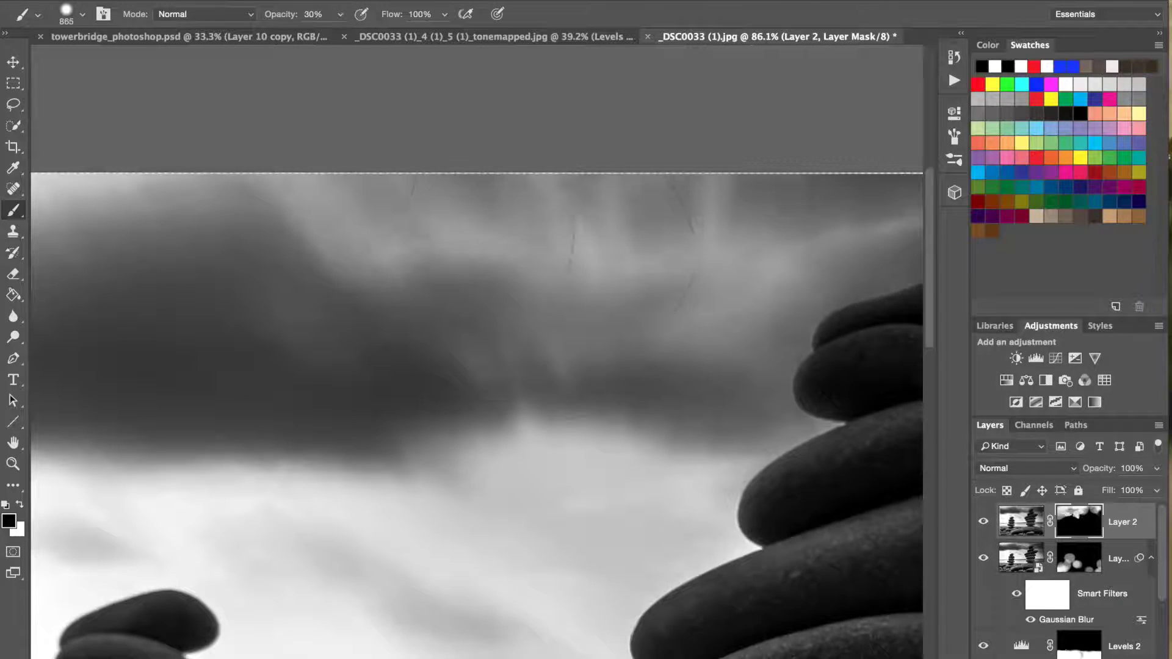
pyautogui.press('x')
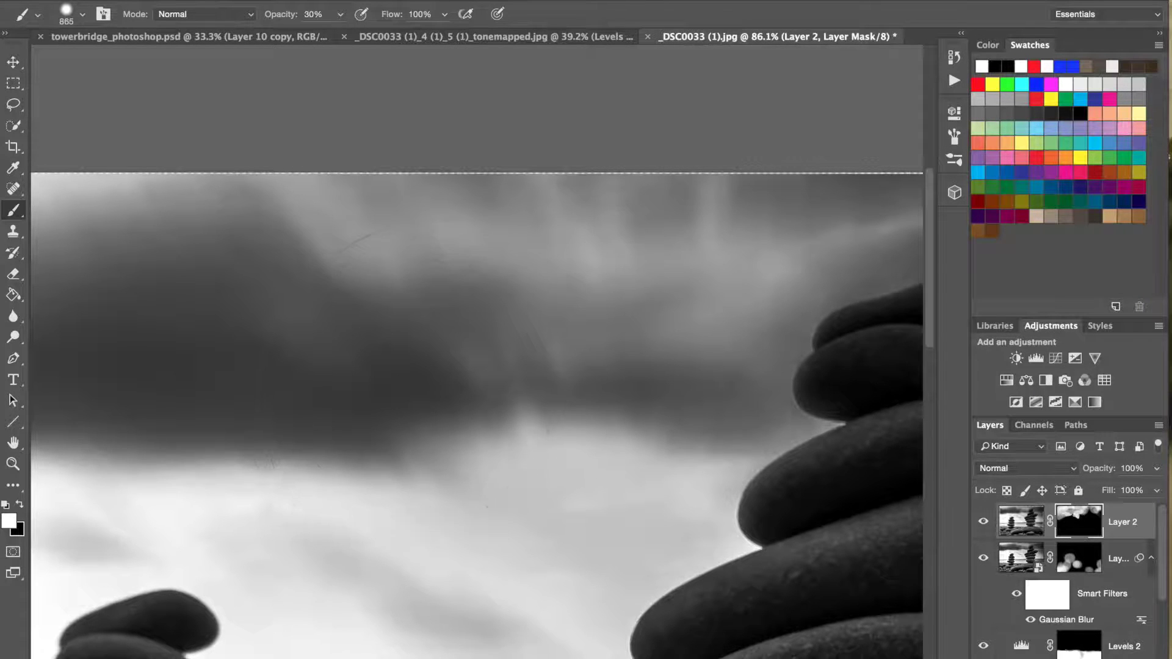
pyautogui.scroll(-2, 440, 372)
pyautogui.scroll(-3, 441, 372)
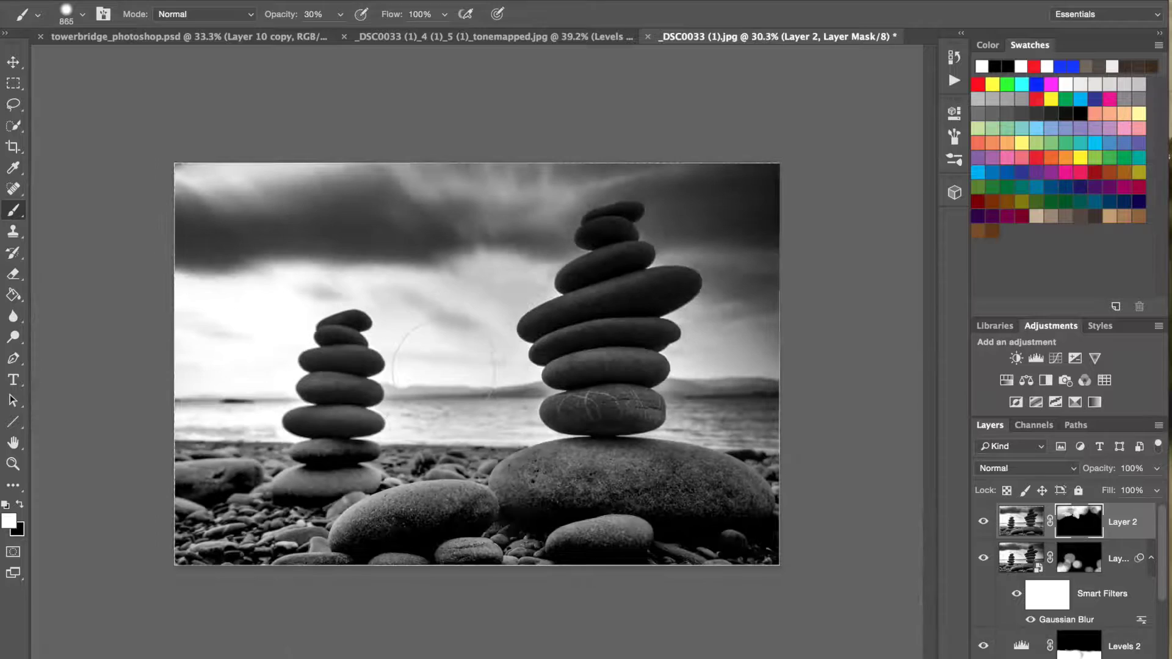
pyautogui.scroll(1, 446, 371)
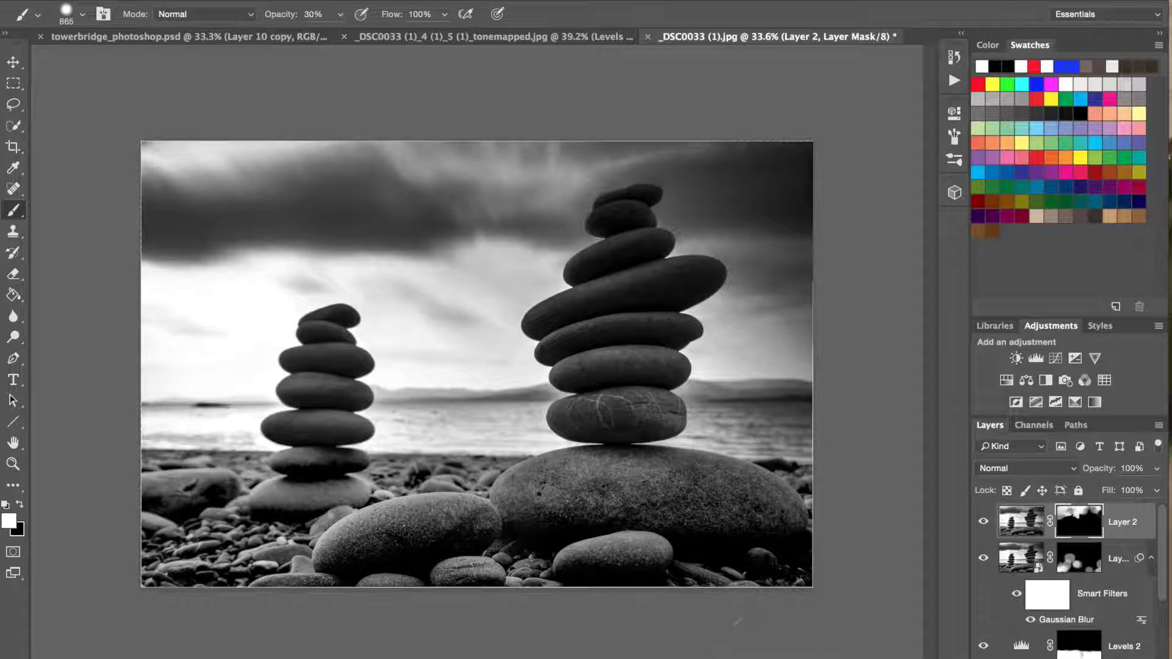
pyautogui.hotkey('ctrl', 'alt', 'shift', 'e')
# Step: Set Layer 3's blend mode to Soft Light
pyautogui.press('x')
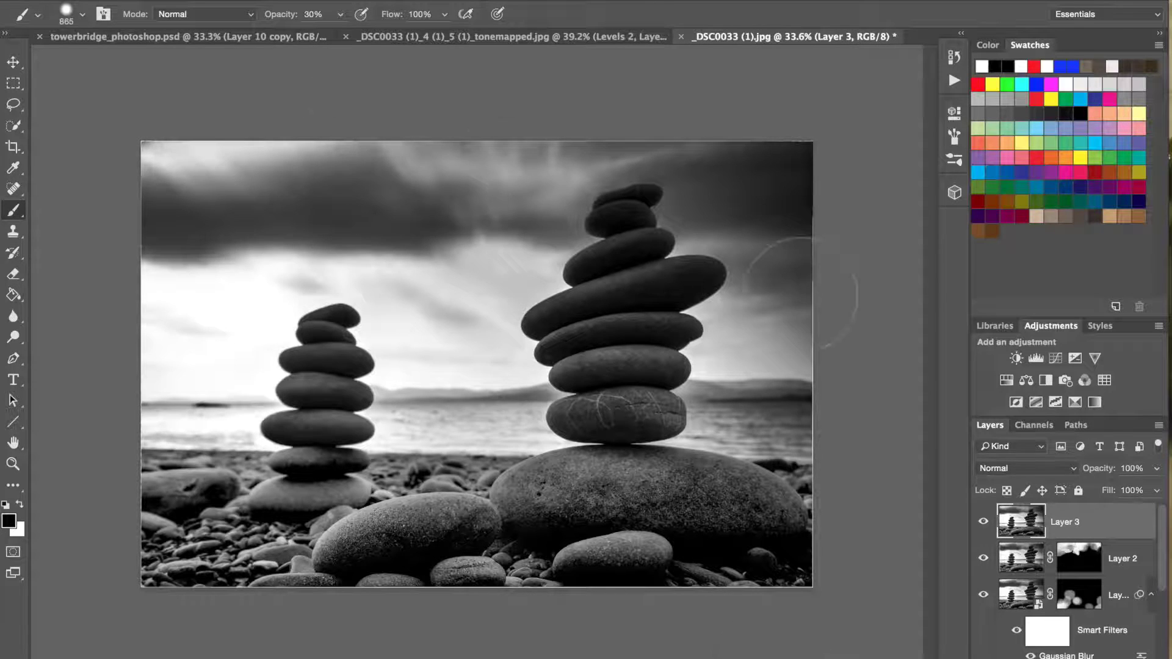
pyautogui.click(1042, 475)
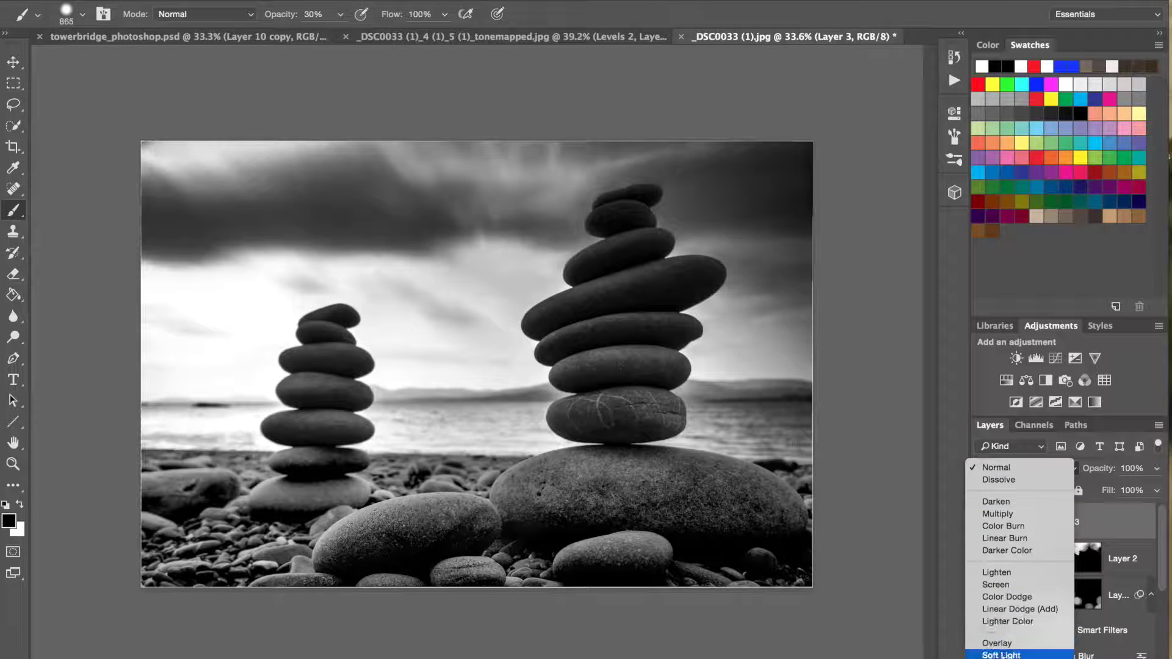
pyautogui.click(1002, 636)
pyautogui.click(1026, 469)
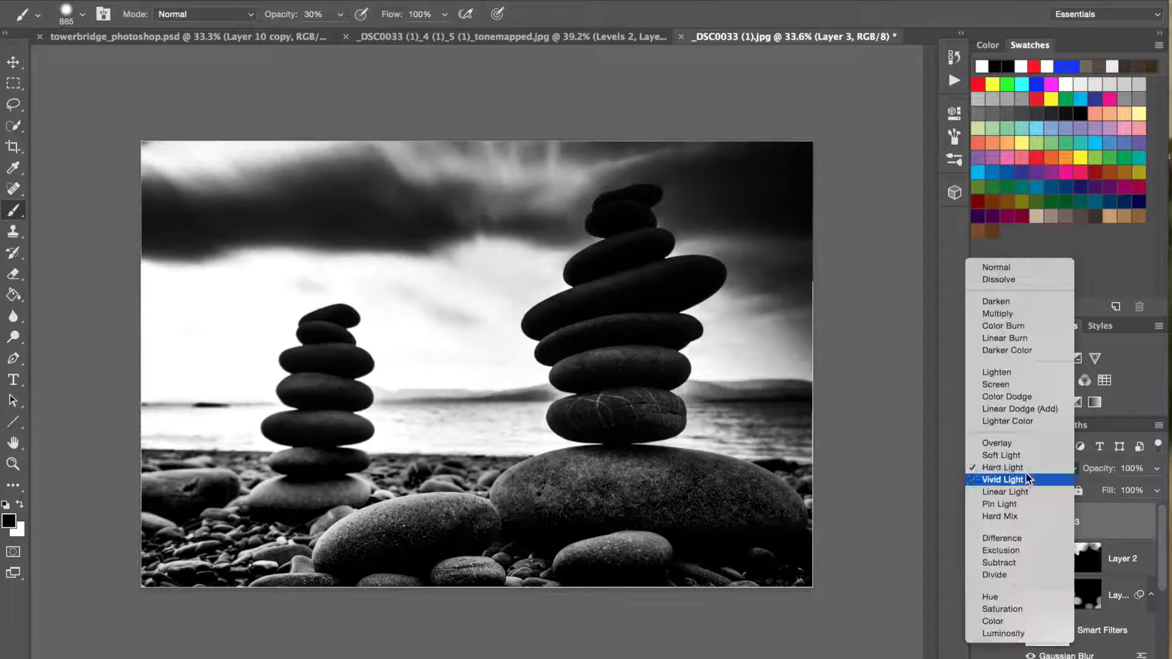
pyautogui.click(1021, 459)
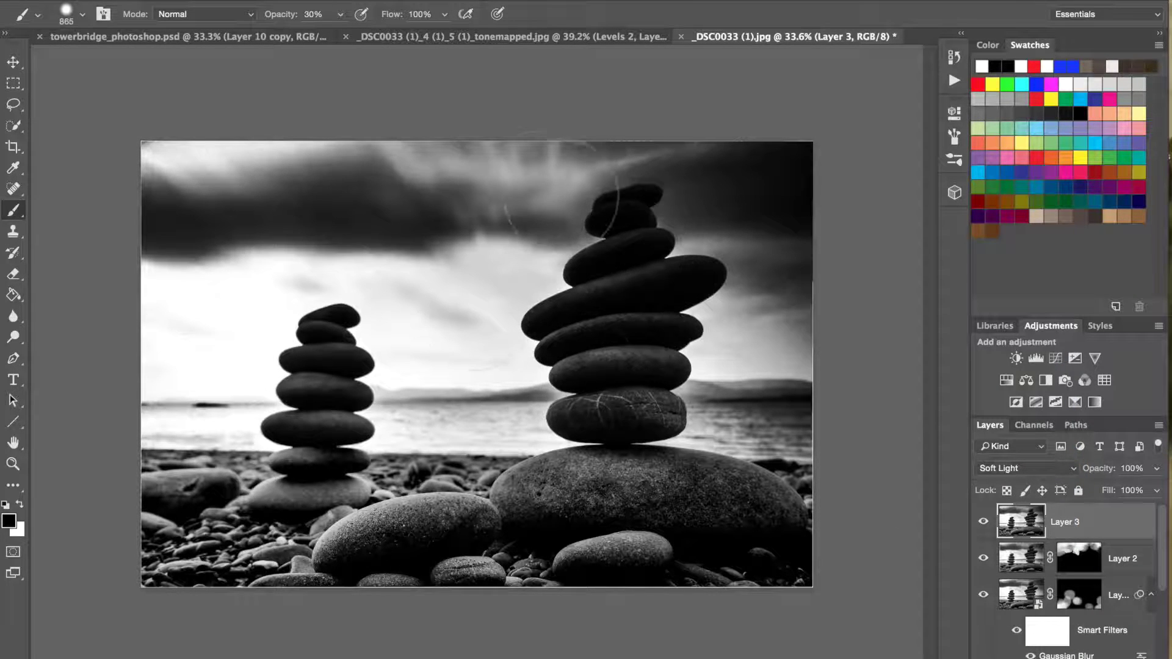
# Step: Apply a High Pass filter with a 1.5-pixel radius to Layer 3
pyautogui.click(429, 2)
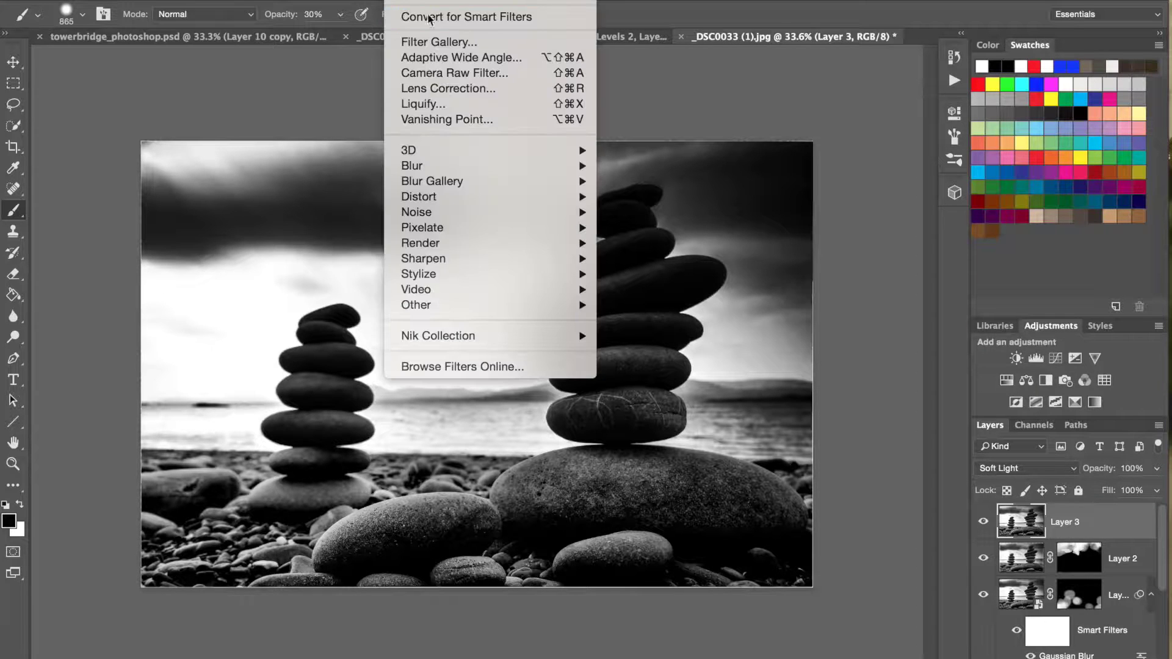
pyautogui.moveTo(537, 305)
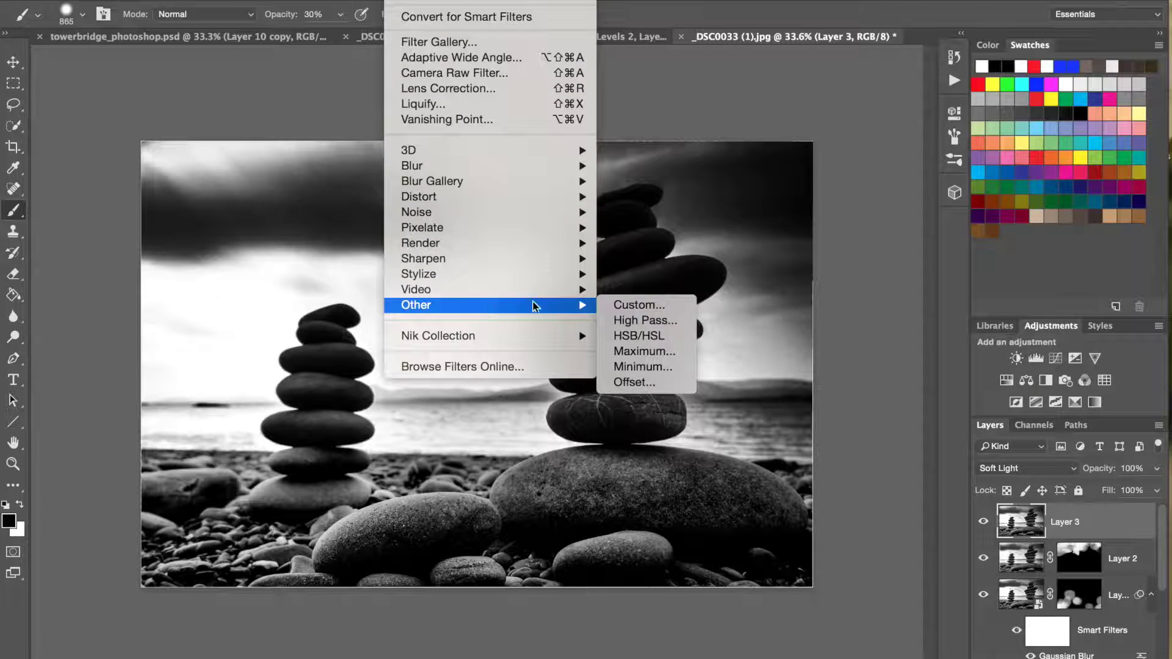
pyautogui.click(641, 321)
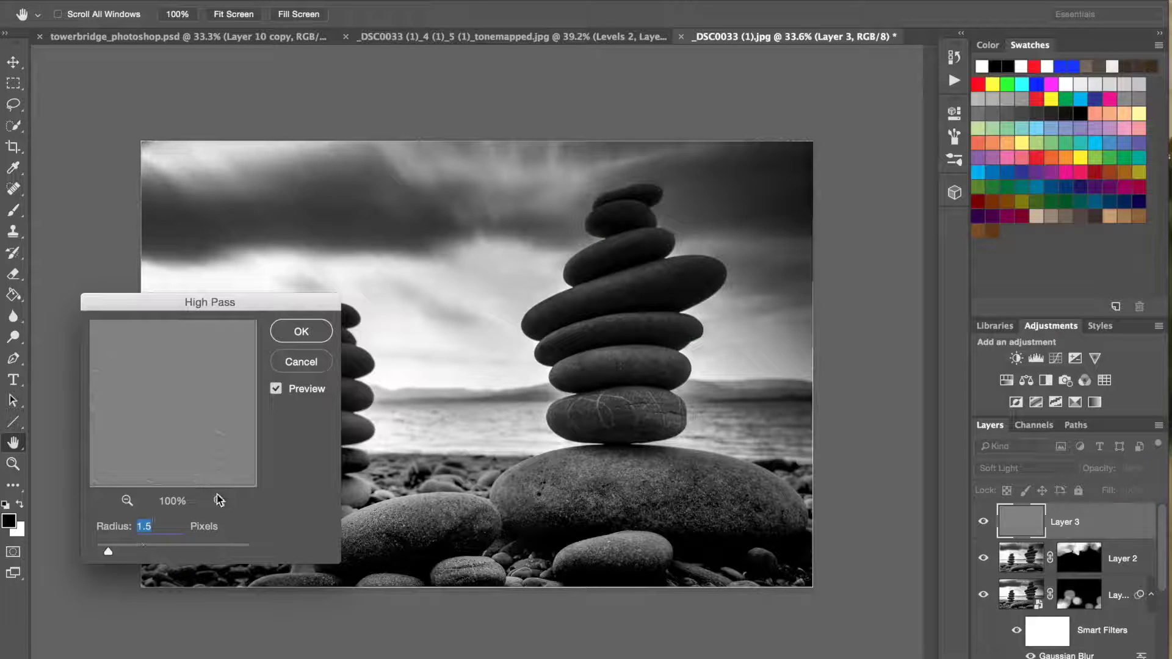
pyautogui.click(301, 332)
pyautogui.press('b')
pyautogui.press('3')
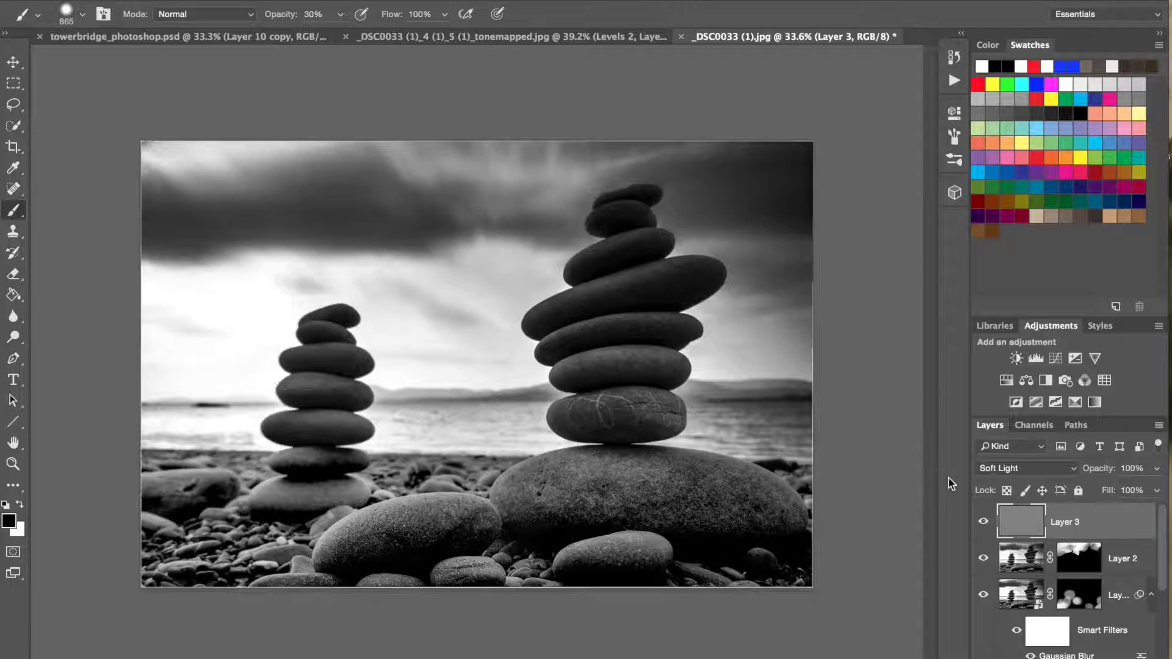
# Step: Duplicate the high-pass Layer 3 several times and group all the copies into Group 1
pyautogui.press('super+plus')
pyautogui.press('super+plus')
pyautogui.press('super+plus')
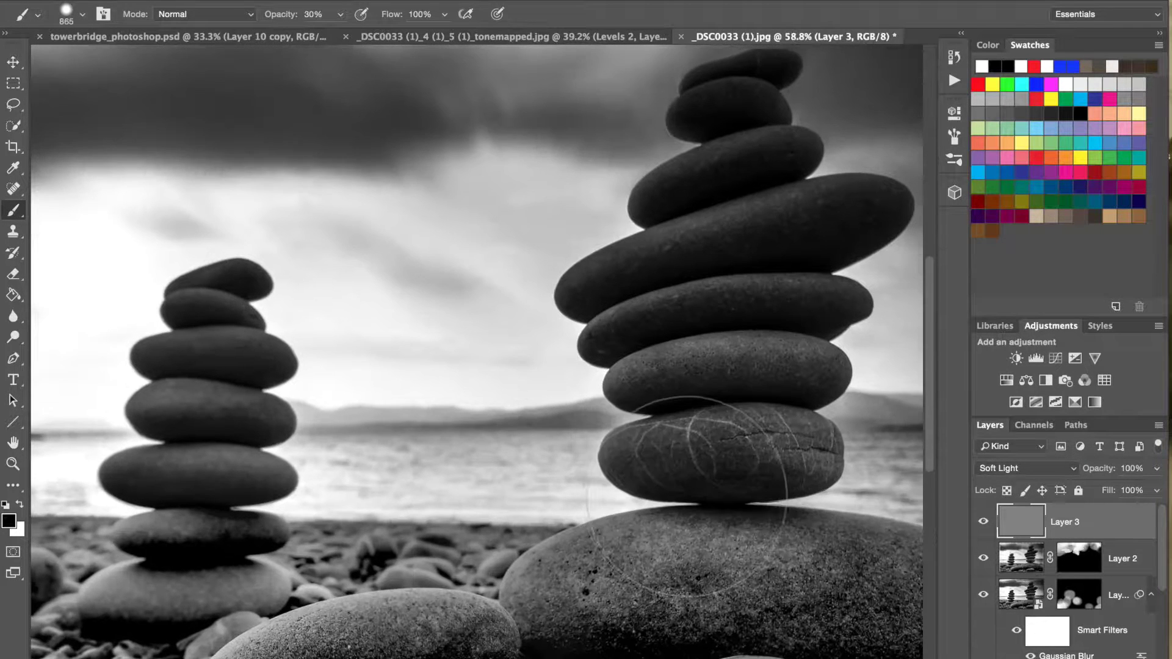
pyautogui.press('super+plus')
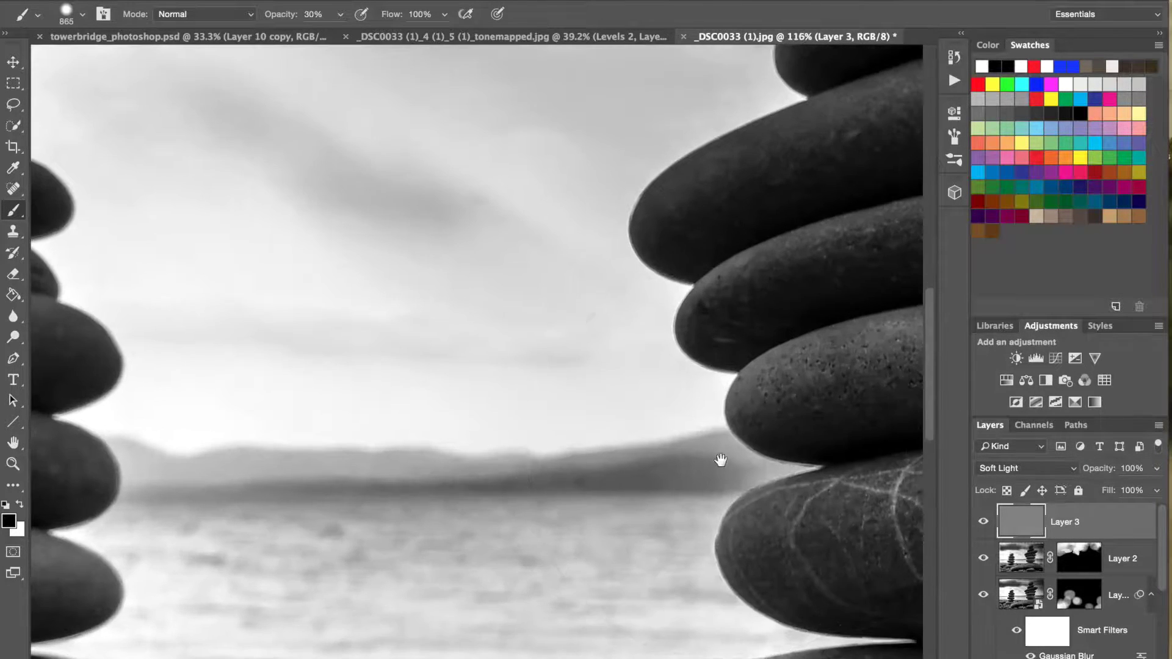
pyautogui.moveTo(735, 441); pyautogui.dragTo(383, 239)
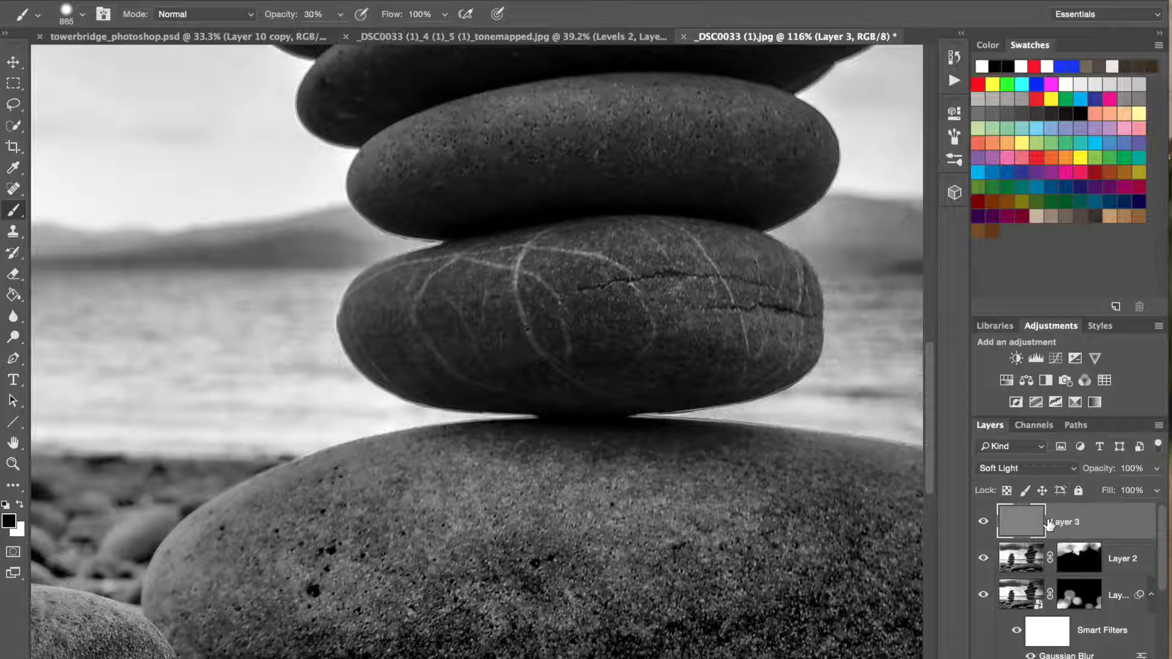
pyautogui.hotkey('ctrl', 'j')
pyautogui.hotkey('ctrl', 'j')
pyautogui.hotkey('ctrl', 'j')
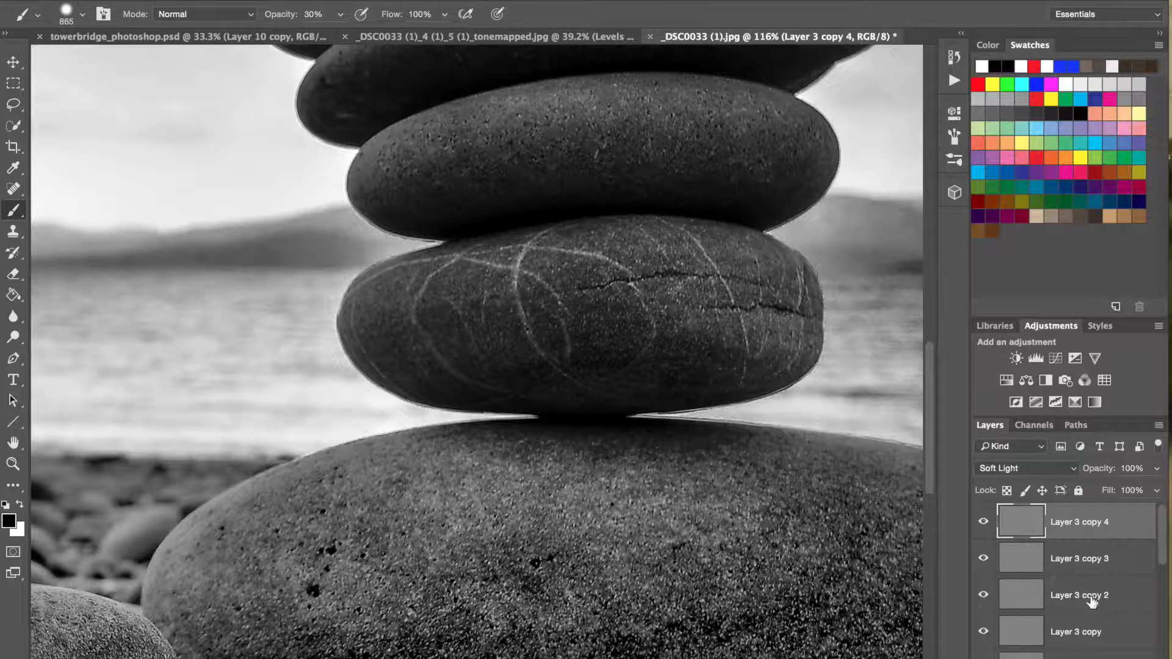
pyautogui.scroll(-1, 1085, 581)
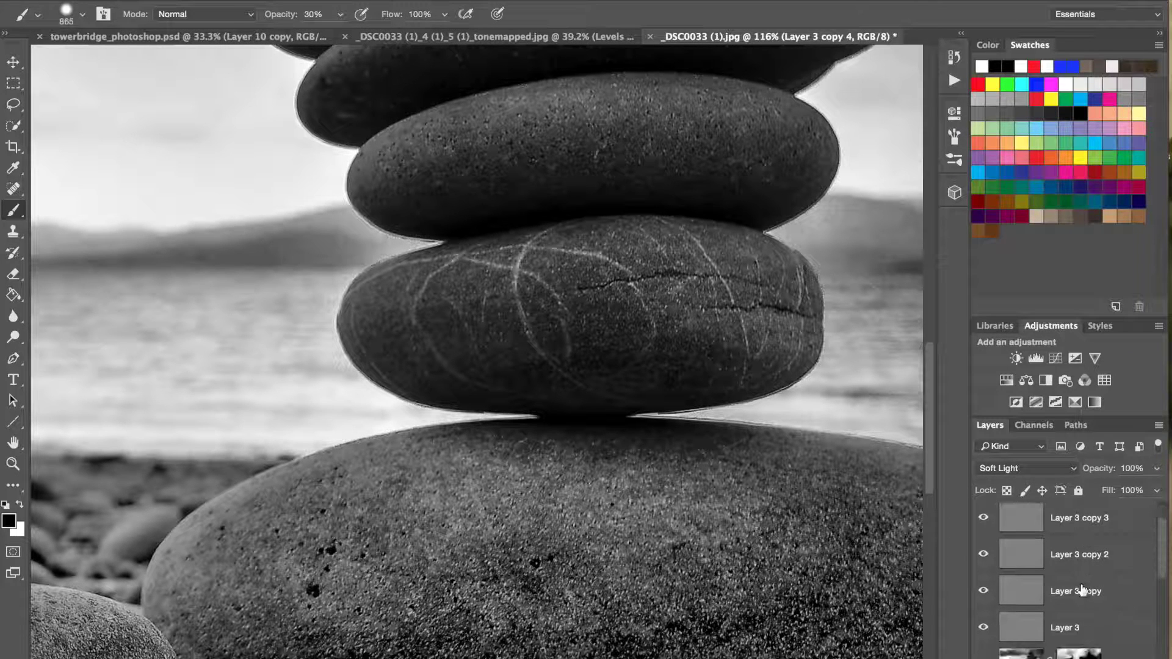
pyautogui.keyDown('shift'); pyautogui.click(1122, 627); pyautogui.keyUp('shift')
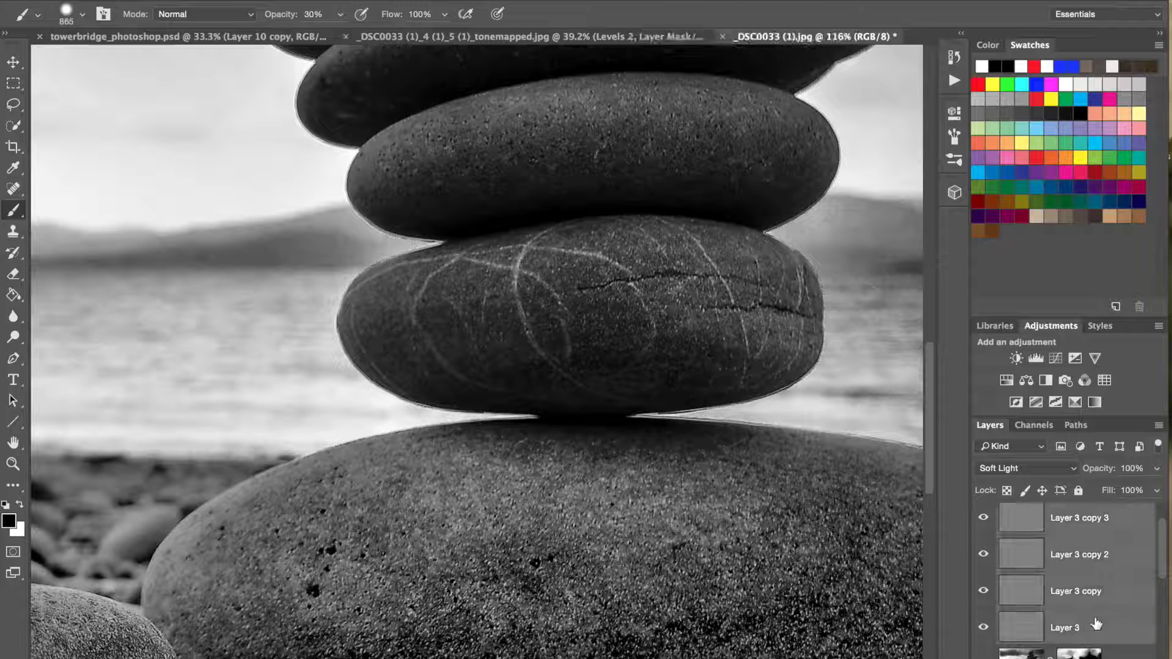
pyautogui.press('super+g')
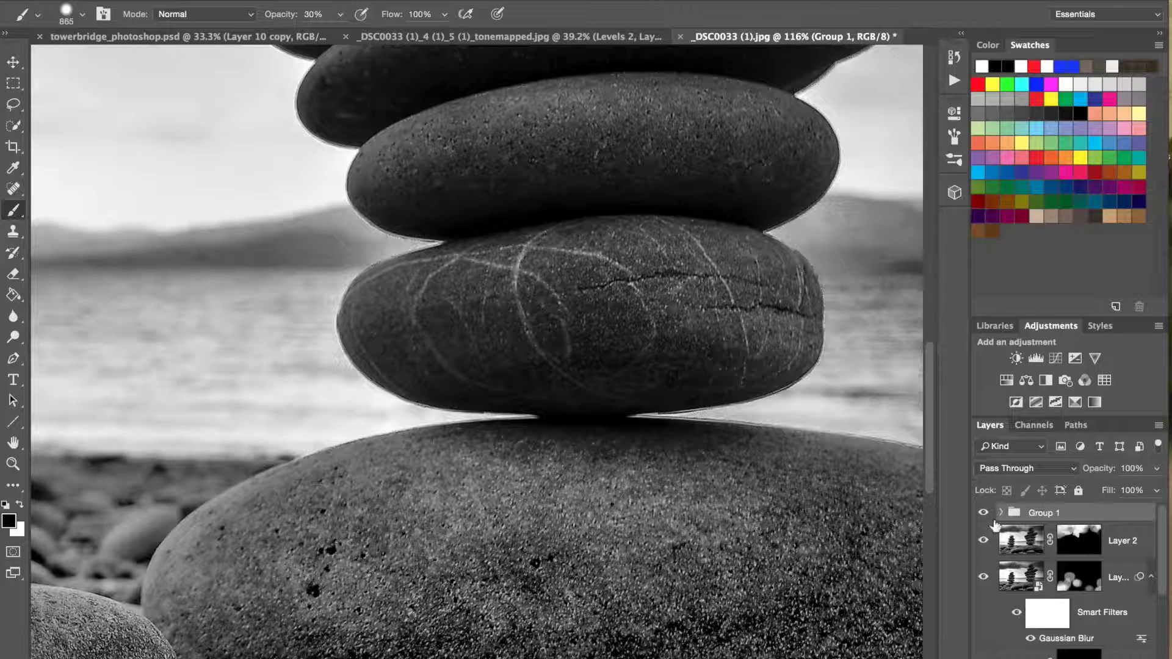
# Step: Toggle Group 1 on and off to compare the stone sharpening, then add a layer mask to it
pyautogui.click(984, 515)
pyautogui.click(984, 516)
pyautogui.click(984, 516)
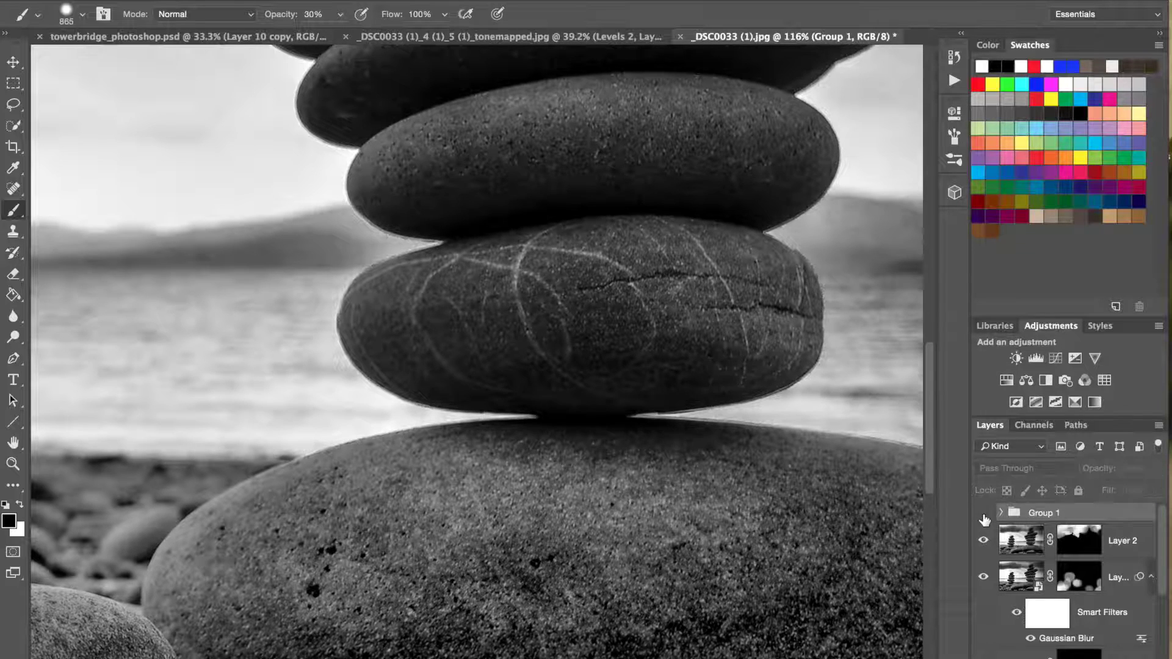
pyautogui.click(985, 516)
pyautogui.click(985, 516)
pyautogui.click(984, 516)
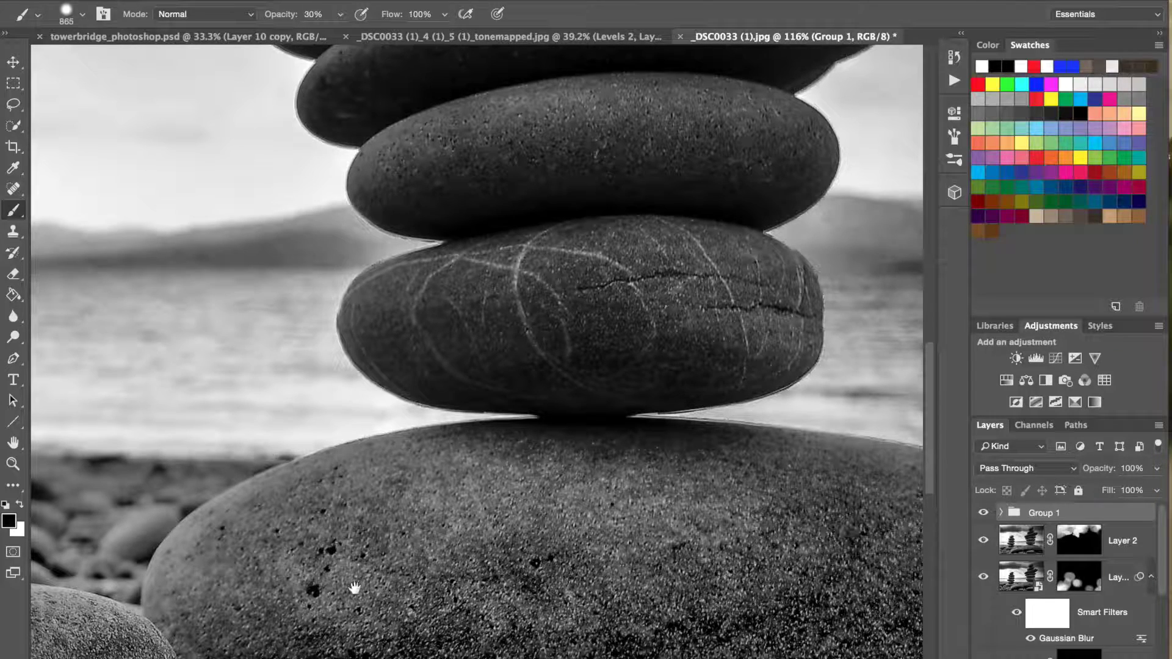
pyautogui.moveTo(354, 587); pyautogui.dragTo(497, 343)
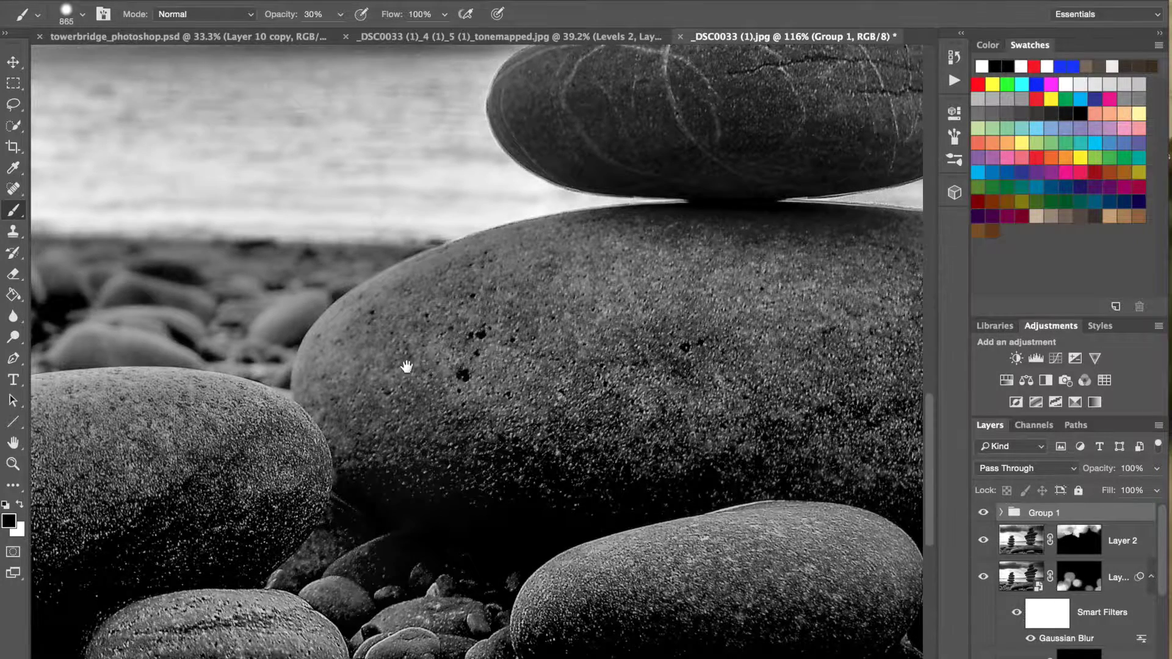
pyautogui.moveTo(406, 367); pyautogui.dragTo(304, 411)
pyautogui.scroll(5, 277, 519)
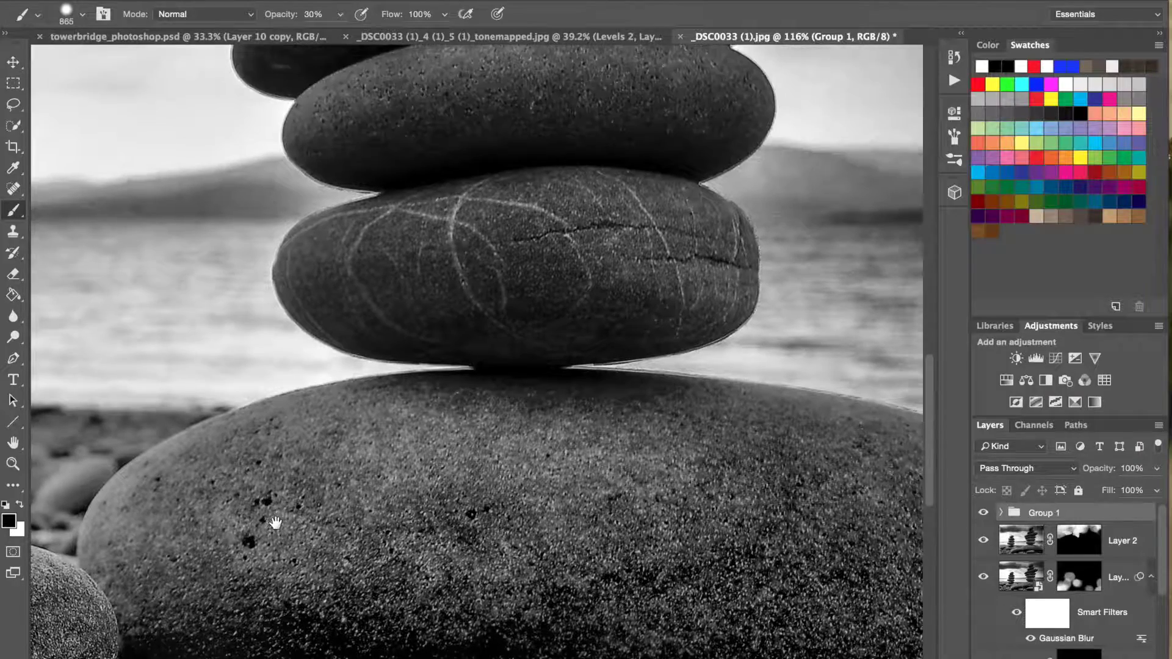
pyautogui.scroll(-5, 604, 489)
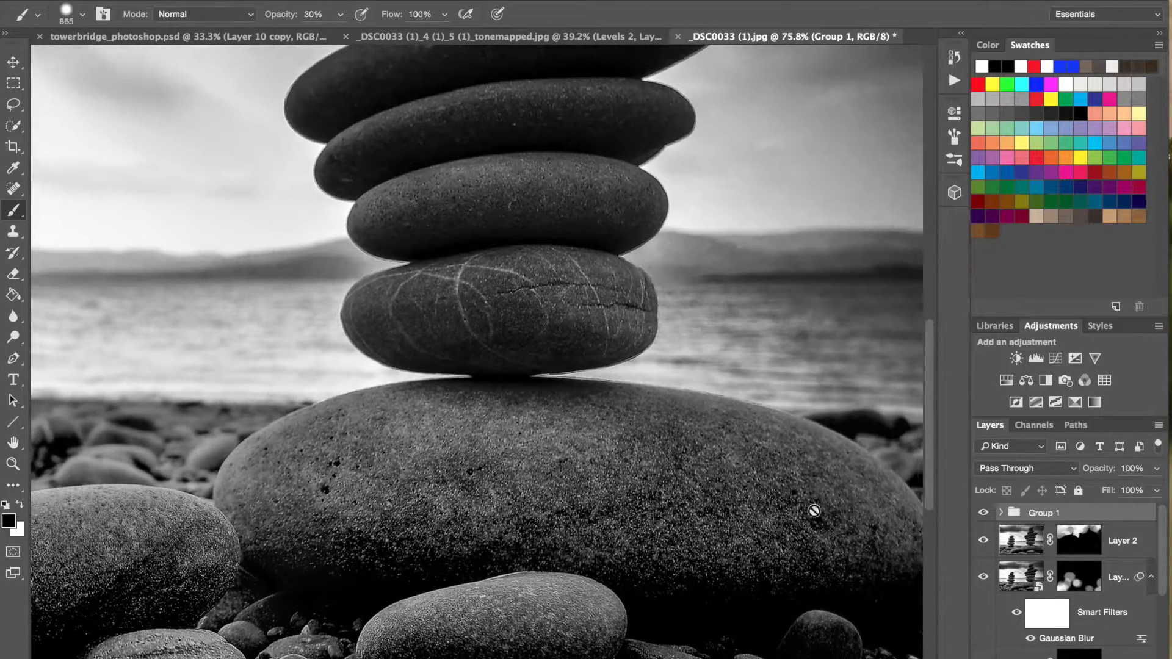
pyautogui.click(985, 514)
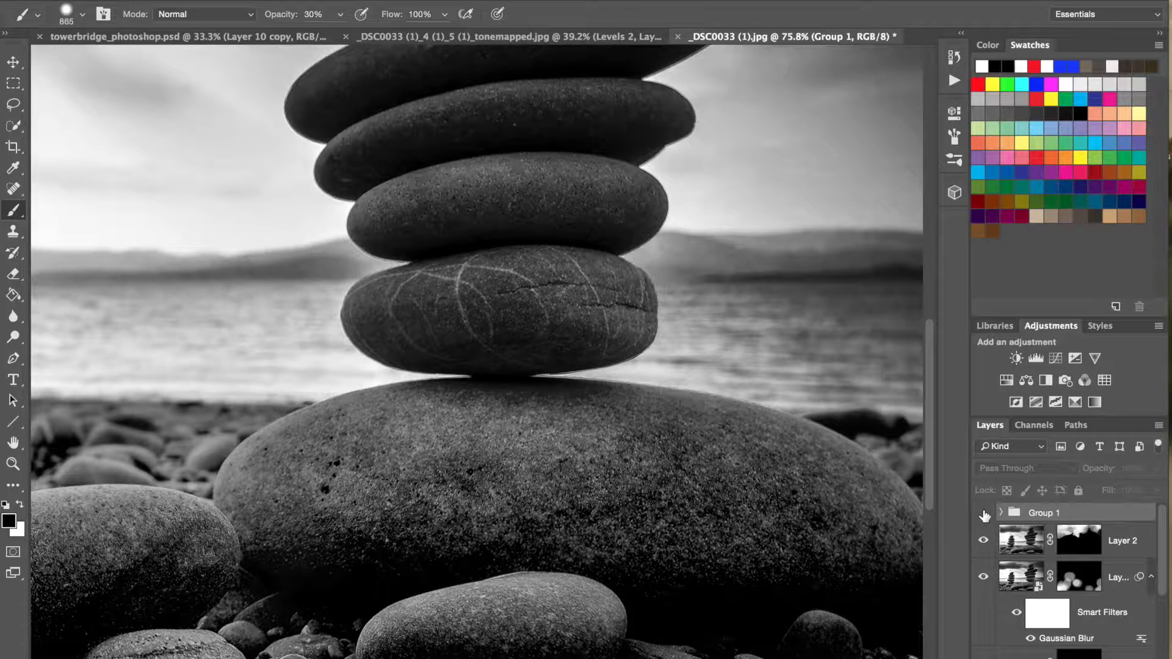
pyautogui.click(985, 516)
pyautogui.click(985, 515)
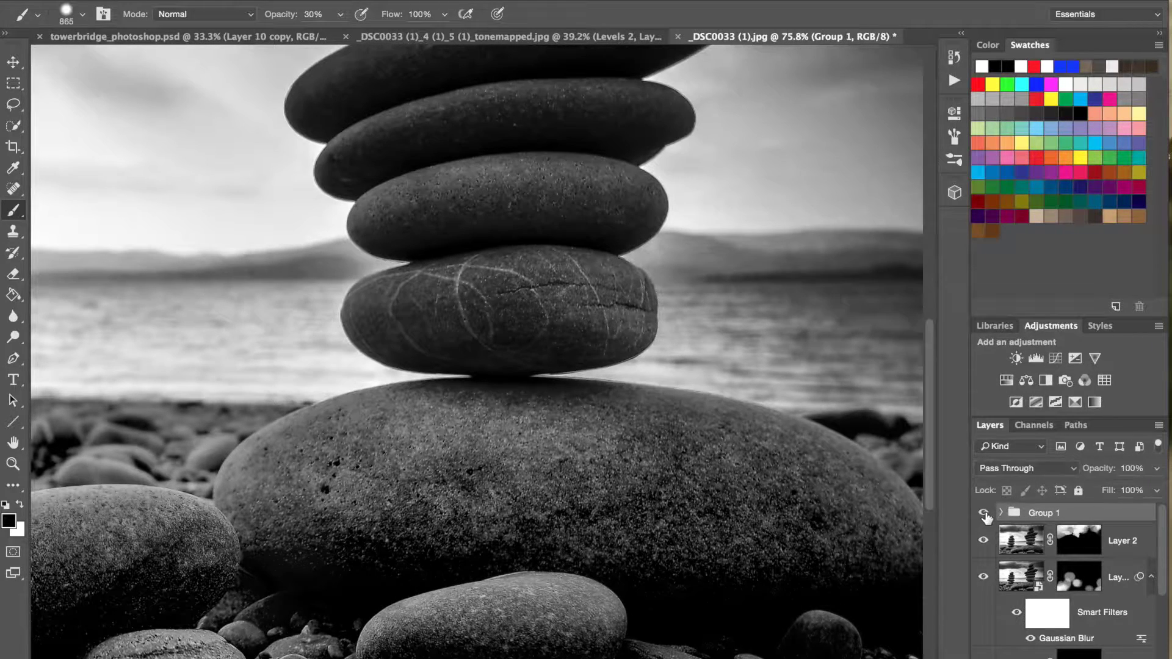
pyautogui.click(987, 515)
pyautogui.scroll(-4, 819, 516)
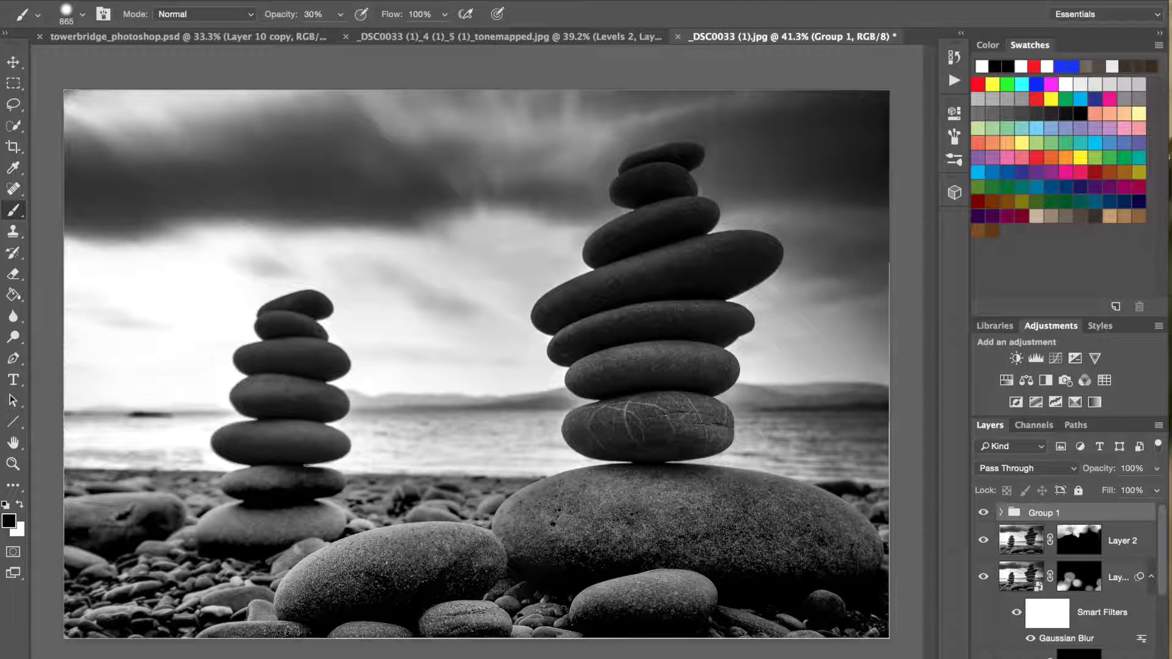
pyautogui.press('x')
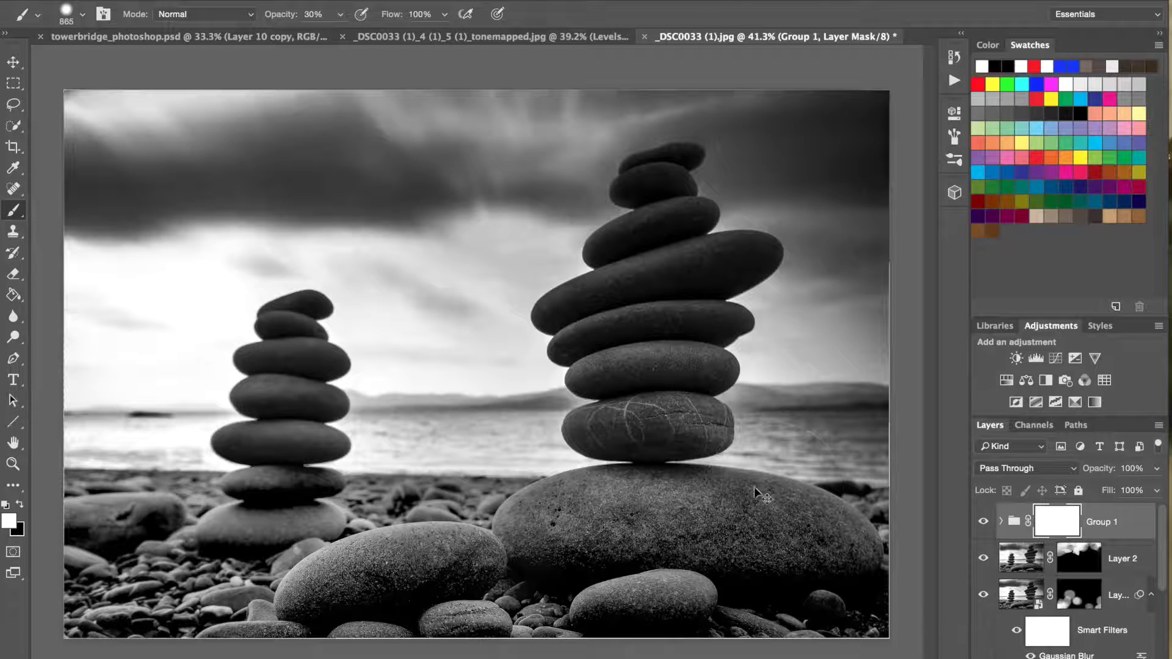
# Step: Invert Group 1's mask to black and paint white at 70% over the base, lower-left and stacked stones
pyautogui.hotkey('ctrl', 'i')
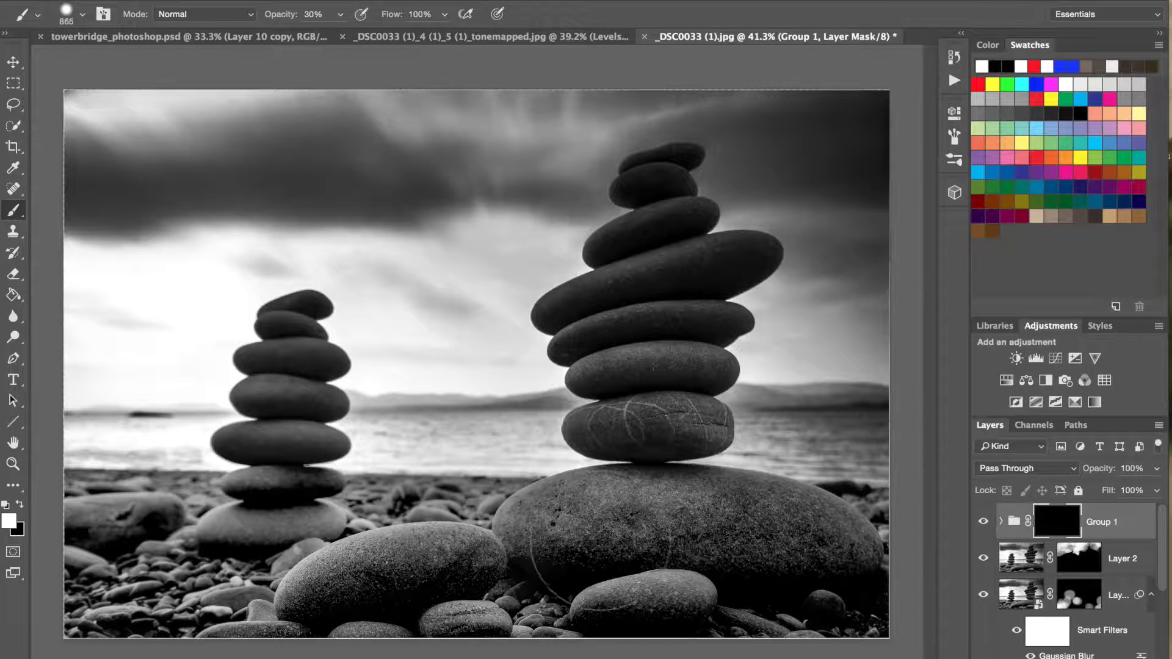
pyautogui.press('7')
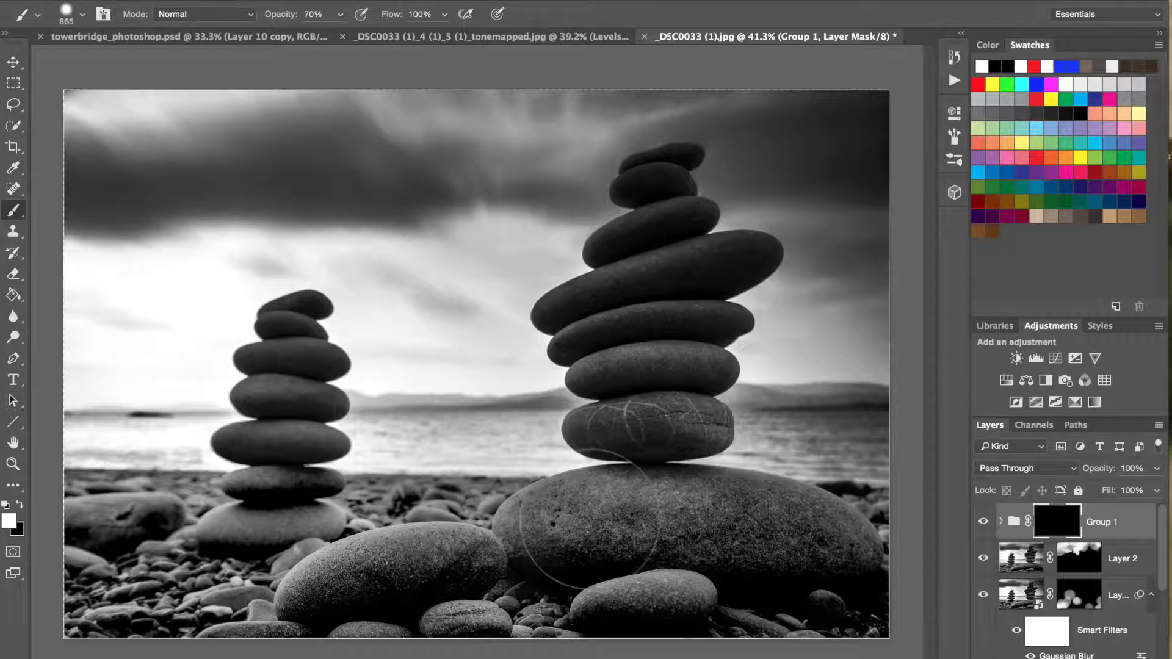
pyautogui.moveTo(727, 530)
pyautogui.mouseDown()
pyautogui.moveTo(788, 537)
pyautogui.moveTo(775, 550)
pyautogui.mouseUp()
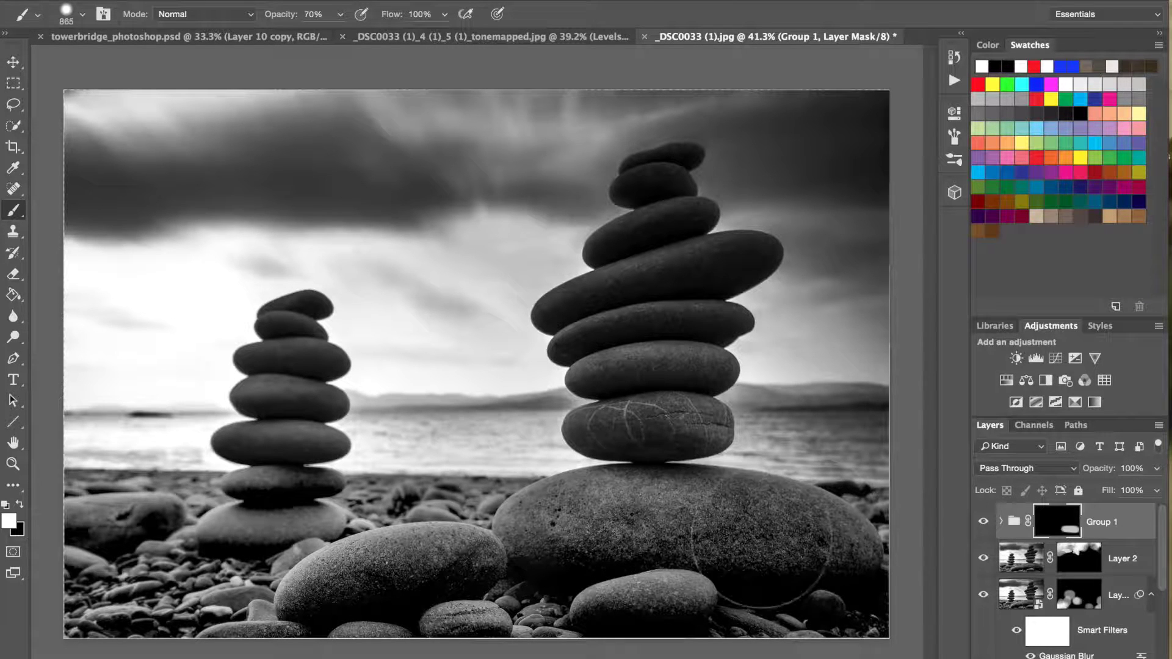
pyautogui.moveTo(421, 538)
pyautogui.mouseDown()
pyautogui.moveTo(369, 541)
pyautogui.moveTo(464, 537)
pyautogui.mouseUp()
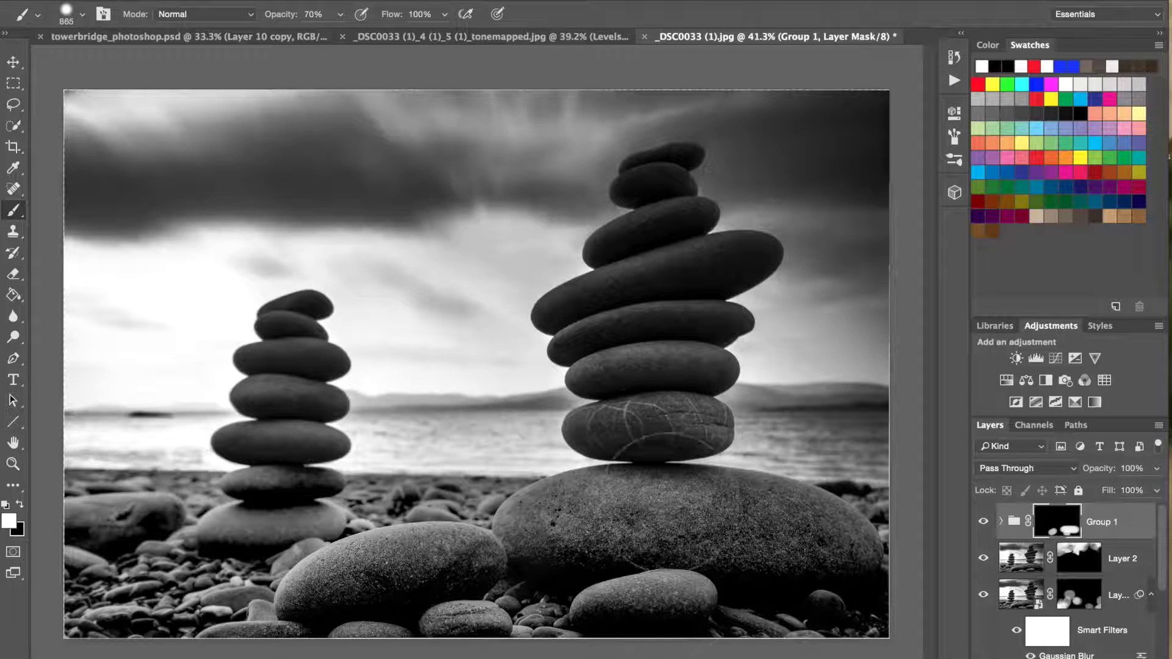
pyautogui.moveTo(609, 421)
pyautogui.mouseDown()
pyautogui.moveTo(628, 392)
pyautogui.moveTo(676, 419)
pyautogui.moveTo(641, 392)
pyautogui.moveTo(649, 361)
pyautogui.mouseUp()
pyautogui.scroll(2, 641, 397)
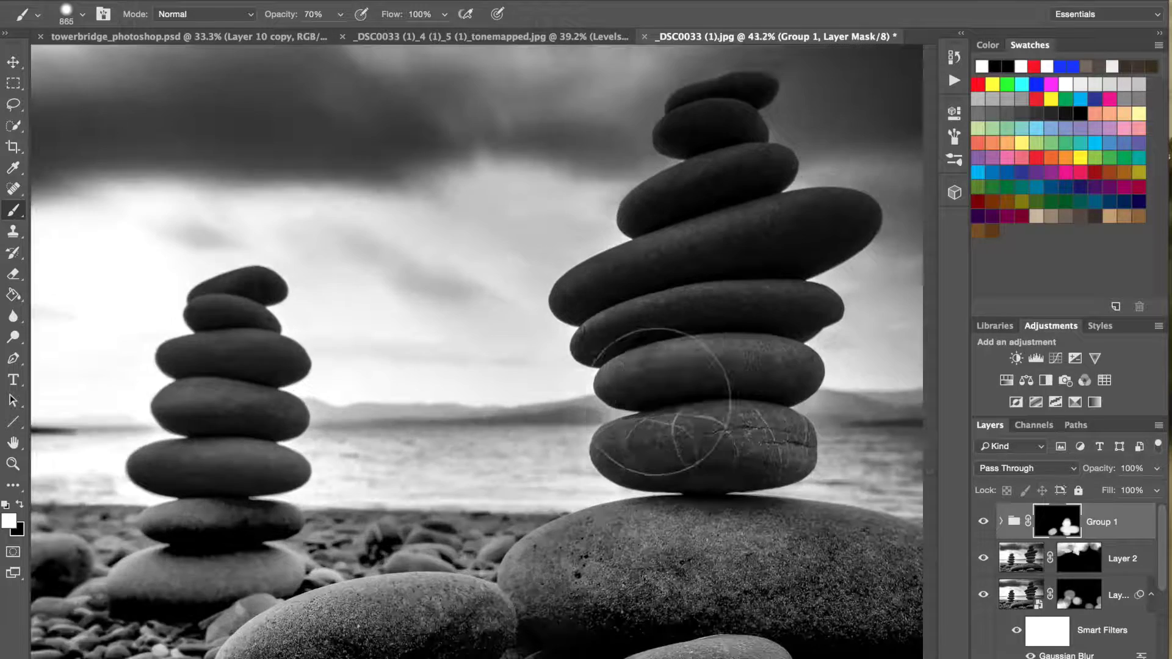
pyautogui.scroll(3, 576, 398)
pyautogui.moveTo(576, 397)
pyautogui.mouseDown()
pyautogui.moveTo(487, 320)
pyautogui.moveTo(507, 333)
pyautogui.mouseUp()
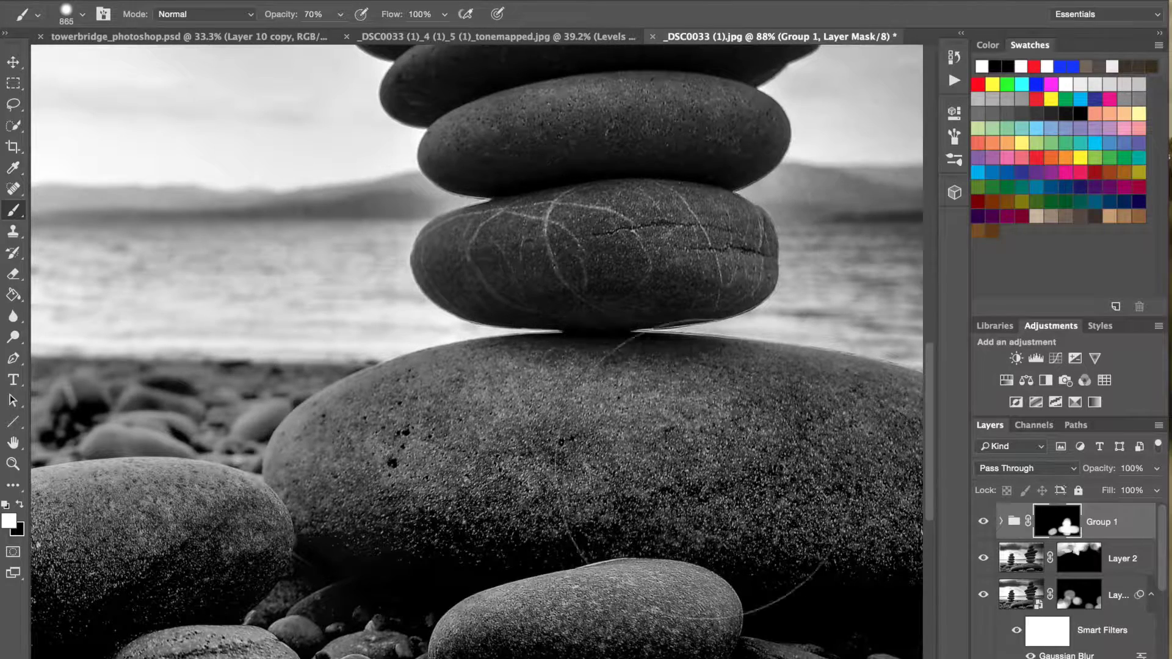
pyautogui.moveTo(594, 419); pyautogui.dragTo(458, 340)
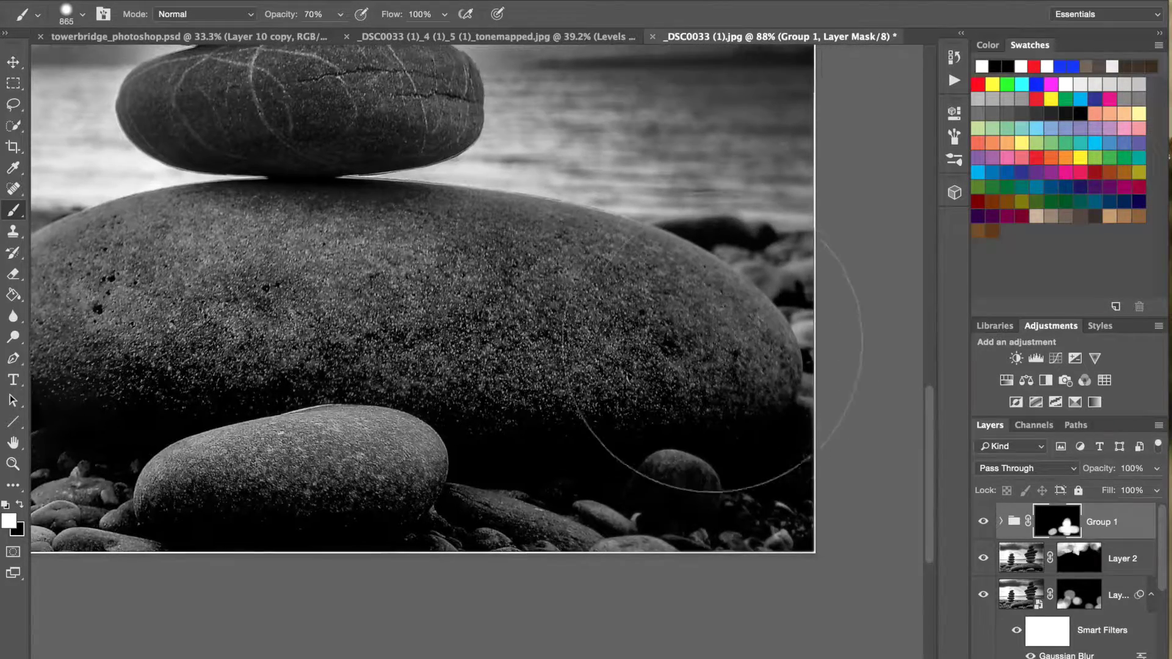
pyautogui.scroll(-5, 665, 318)
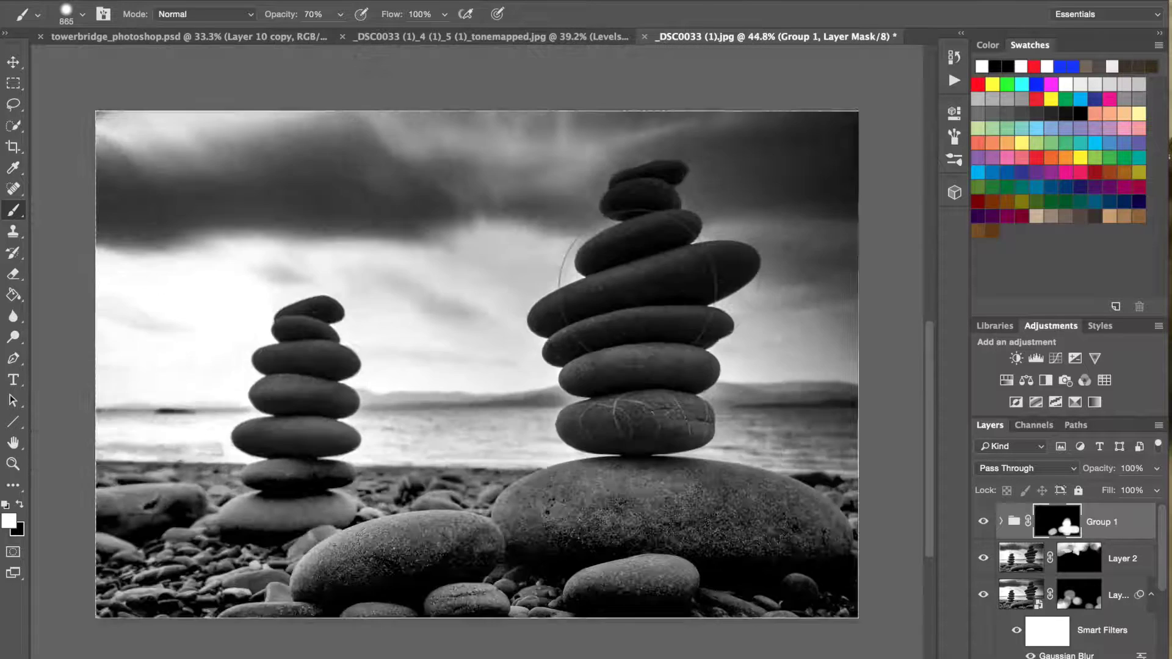
pyautogui.scroll(3, 629, 290)
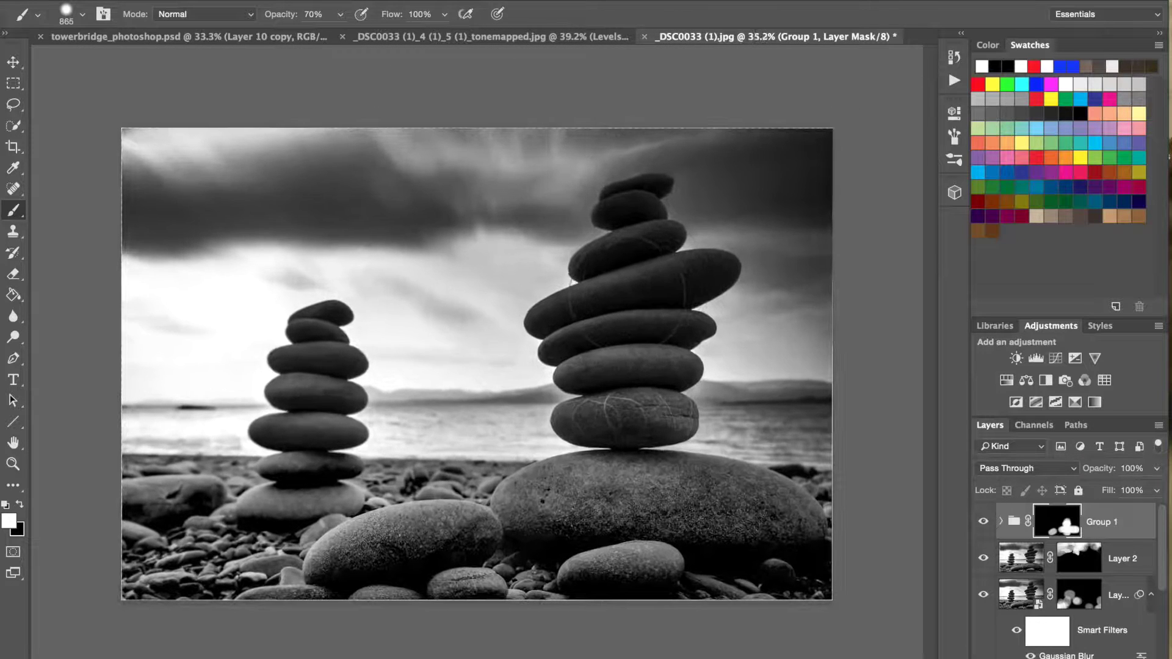
pyautogui.scroll(1, 629, 290)
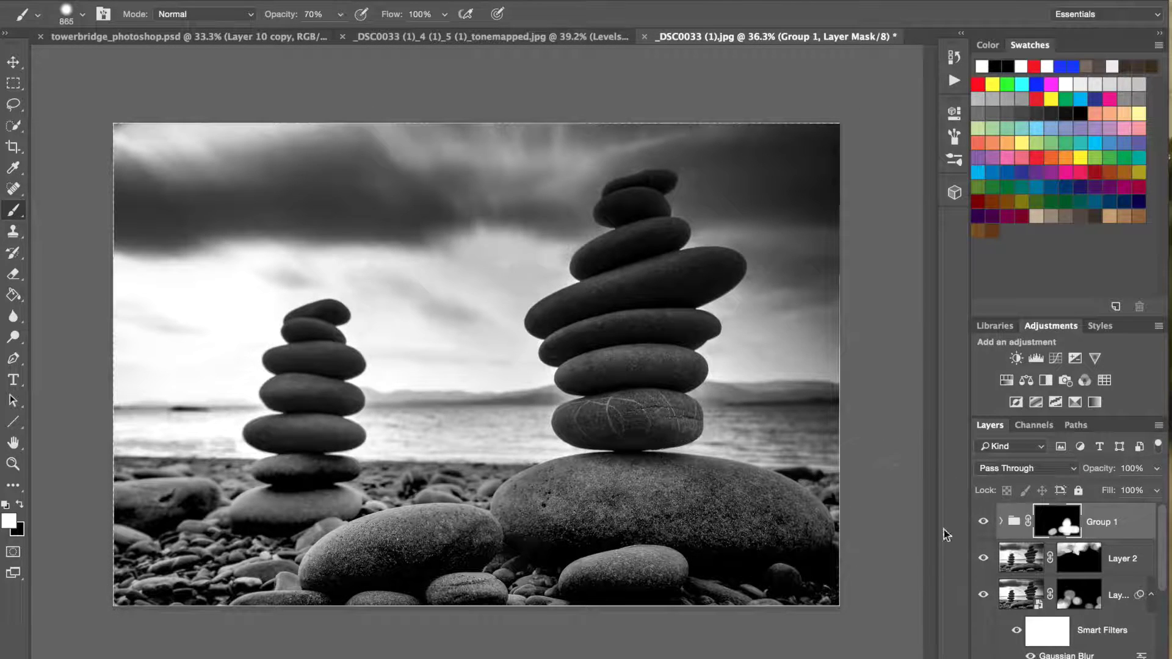
# Step: Add a Curves 1 adjustment above Group 1 that darkens the image slightly
pyautogui.click(1056, 359)
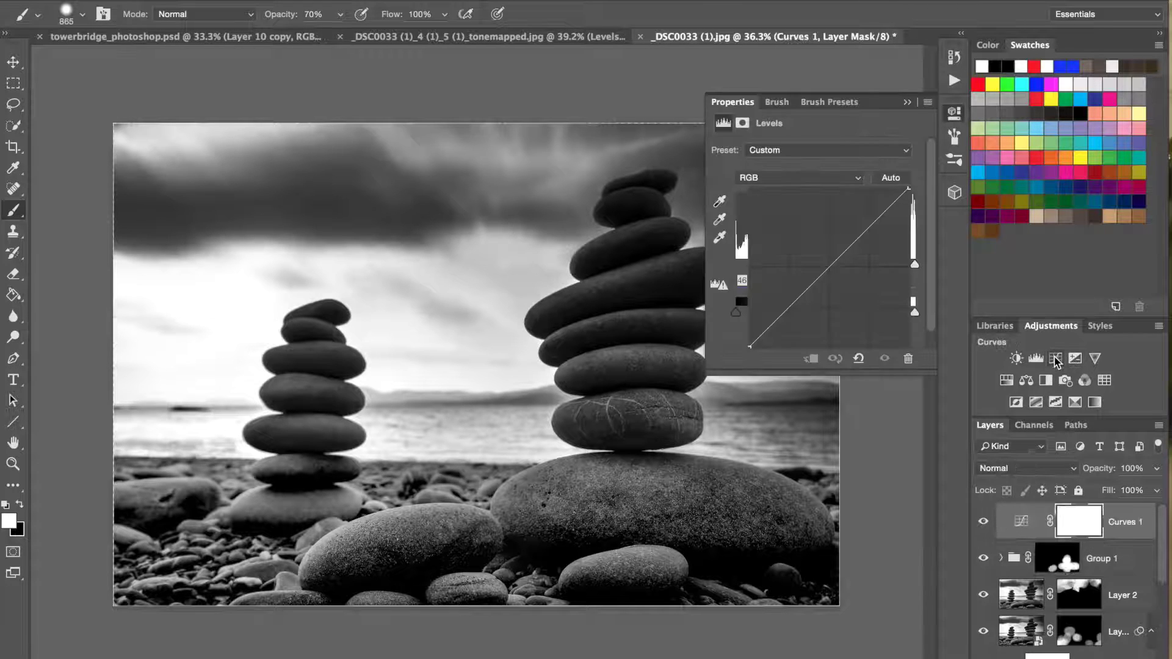
pyautogui.moveTo(821, 274); pyautogui.dragTo(835, 279)
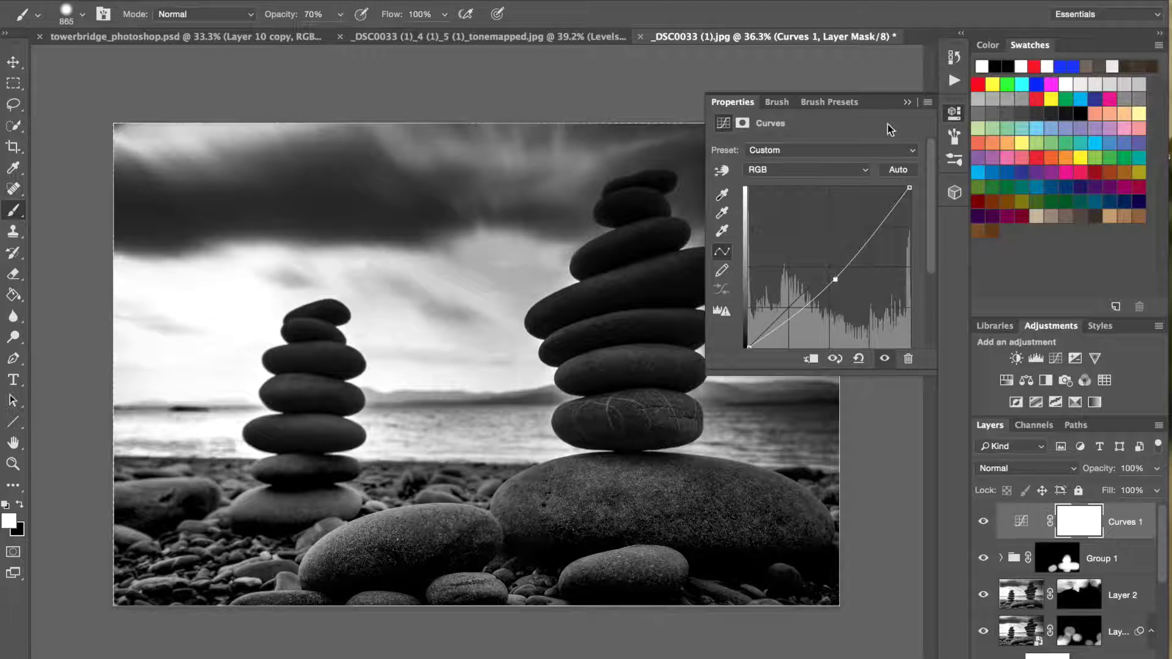
pyautogui.click(908, 102)
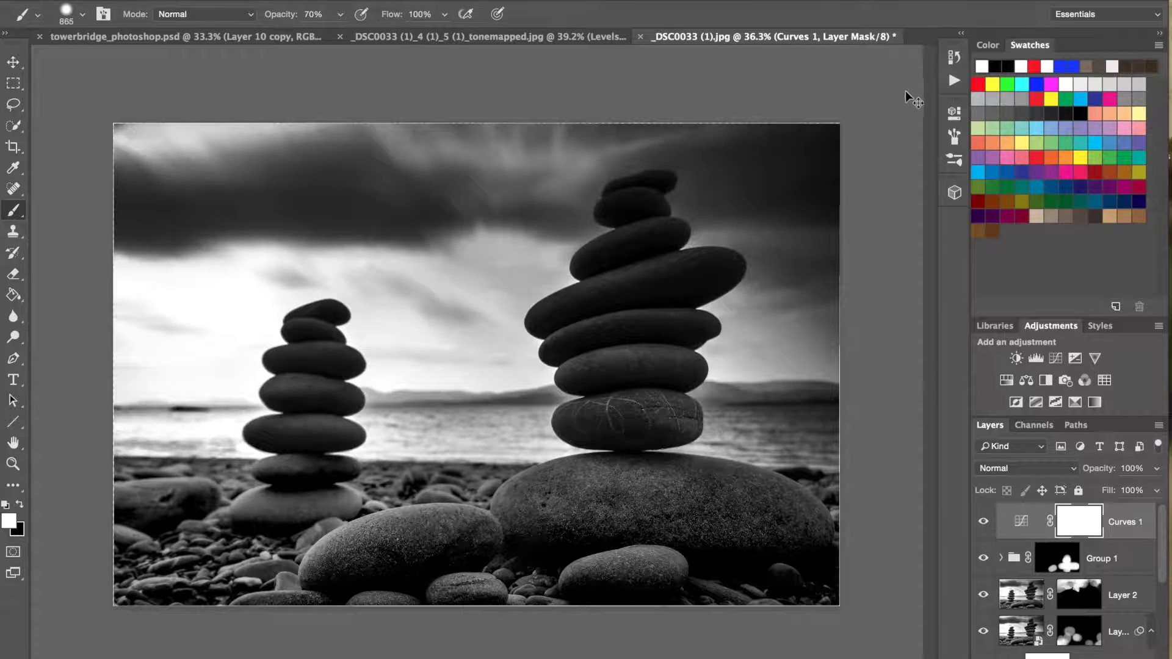
# Step: Invert the Curves 1 mask, paint it back along the bottom pebbles, and drop brush opacity to 10%
pyautogui.hotkey('ctrl', 'i')
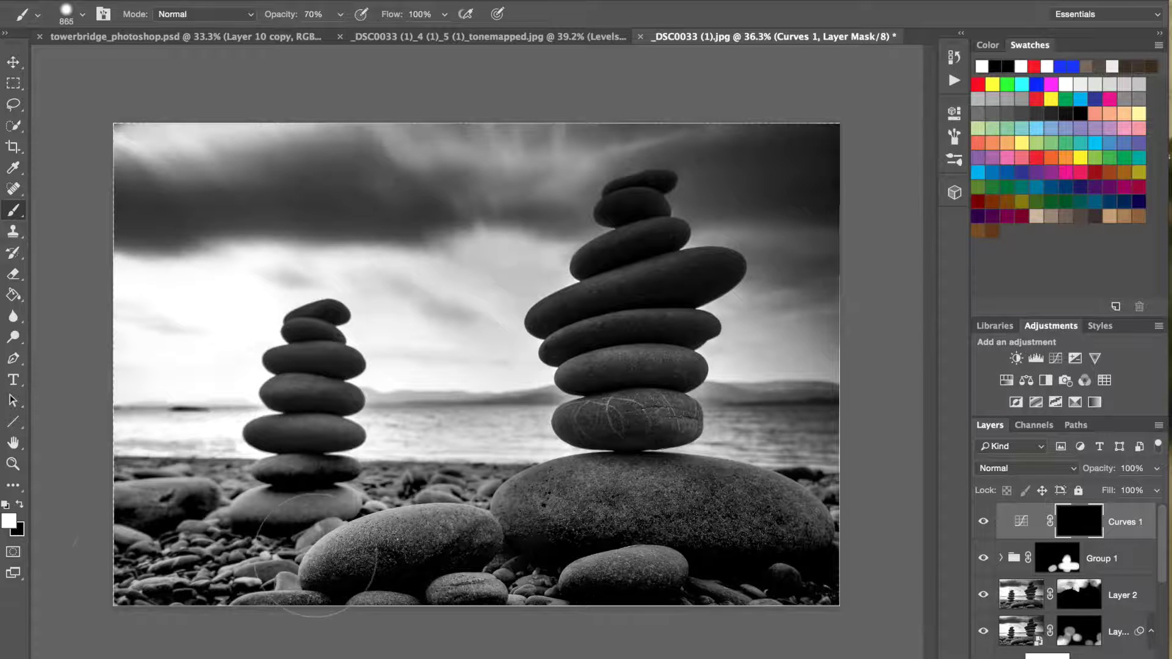
pyautogui.moveTo(220, 568)
pyautogui.mouseDown()
pyautogui.moveTo(394, 577)
pyautogui.moveTo(581, 556)
pyautogui.moveTo(776, 596)
pyautogui.mouseUp()
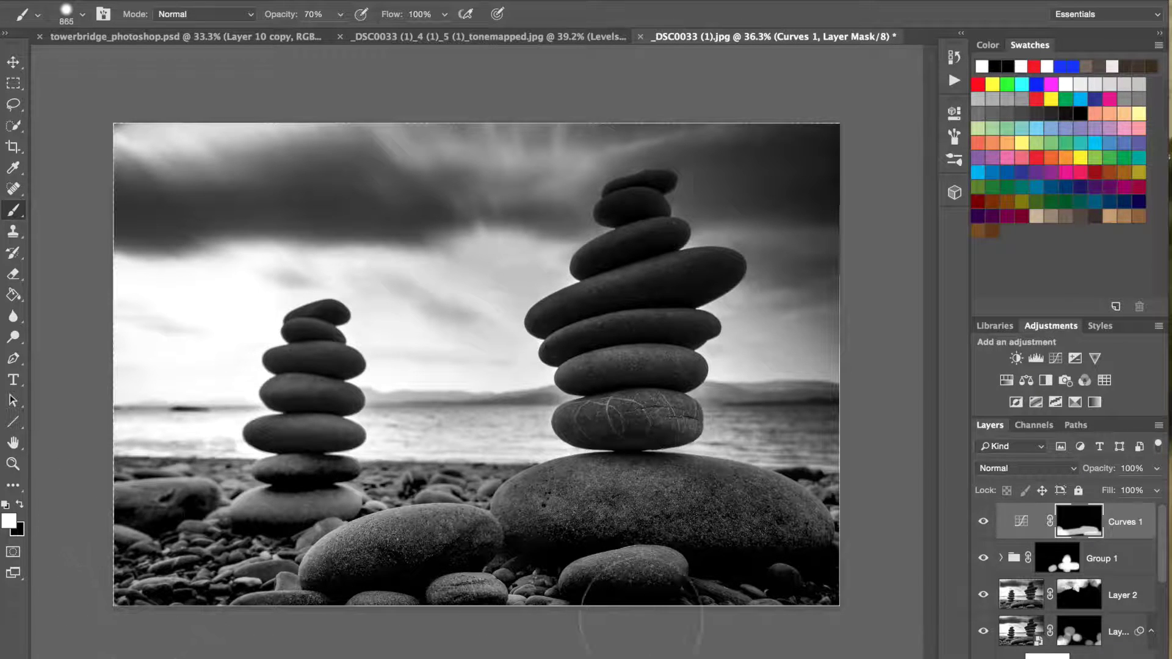
pyautogui.press('1')
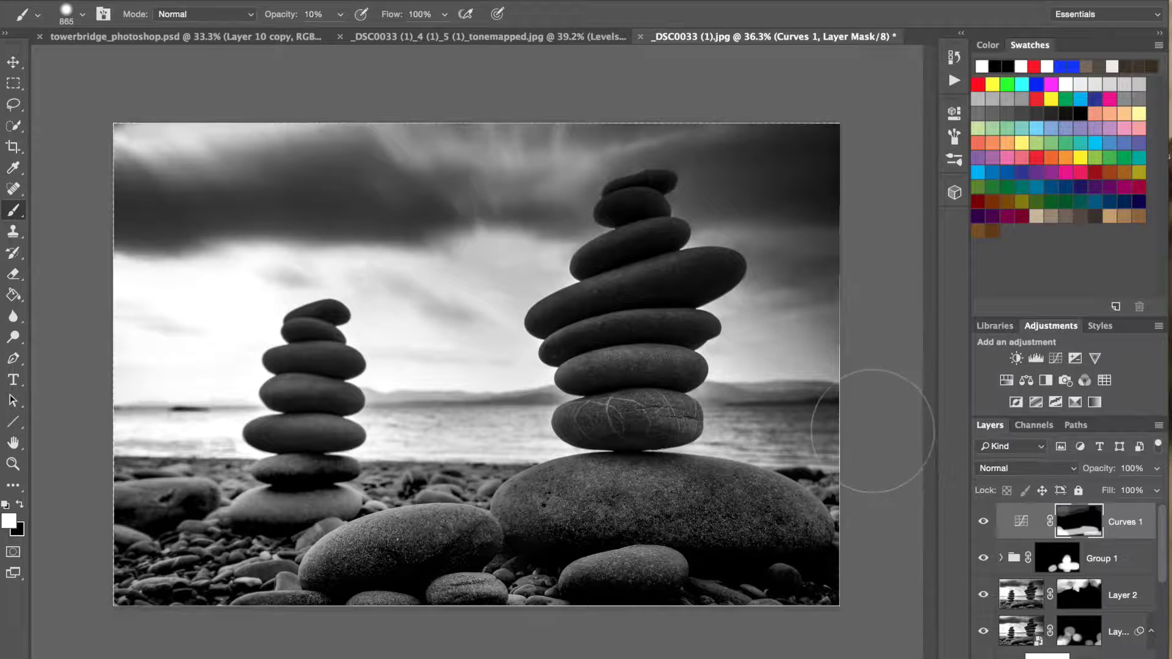
# Step: Zoom in and stamp all visible layers into a new merged Layer 4
pyautogui.press('super+plus')
pyautogui.press('super+plus')
pyautogui.hscroll(5, 793, 397)
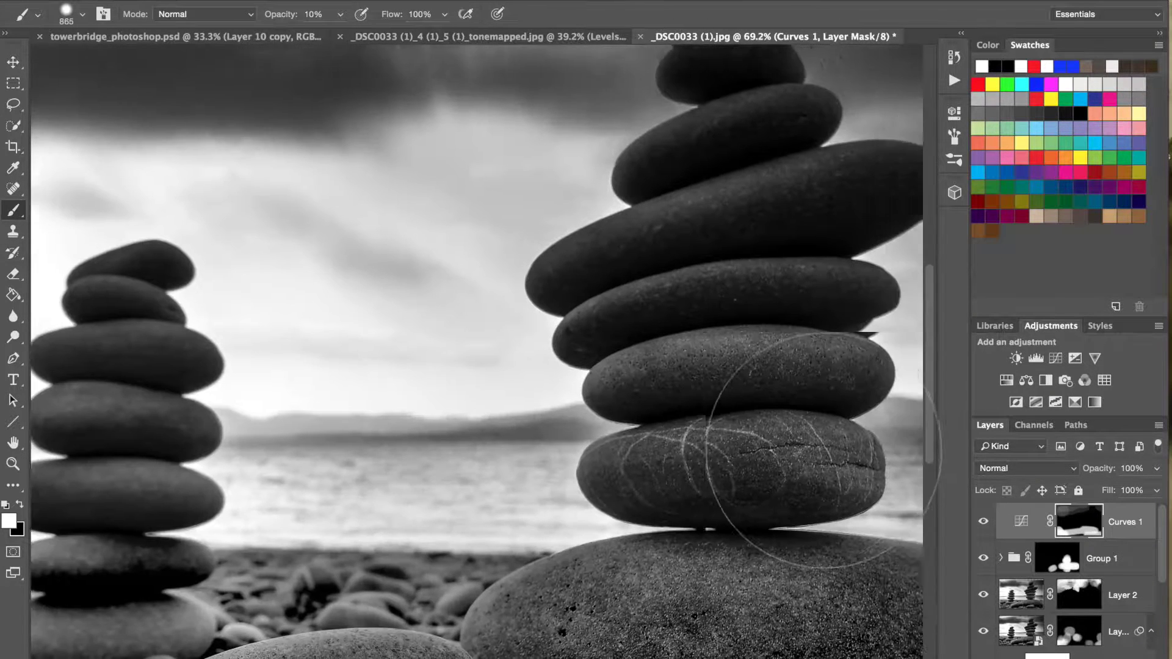
pyautogui.hscroll(10, 649, 432)
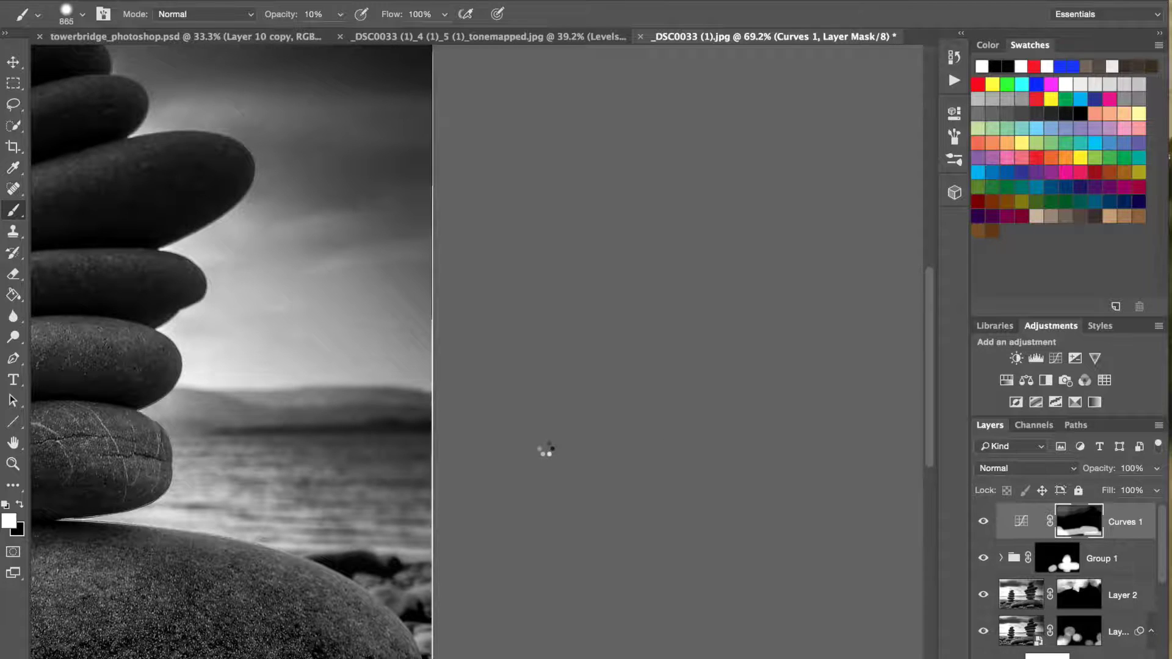
pyautogui.press('super+alt+shift+e')
# Step: Select the Spot Healing Brush and enlarge it, with the photo's right edge in view
pyautogui.press('super+0')
pyautogui.scroll(2, 545, 448)
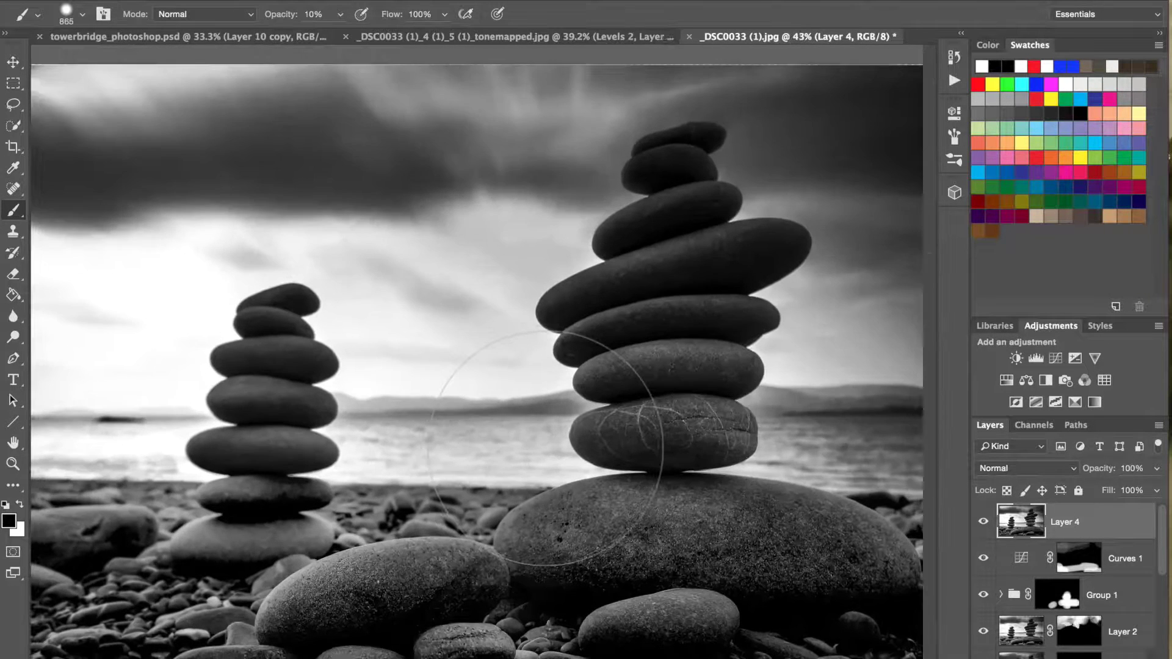
pyautogui.press('j')
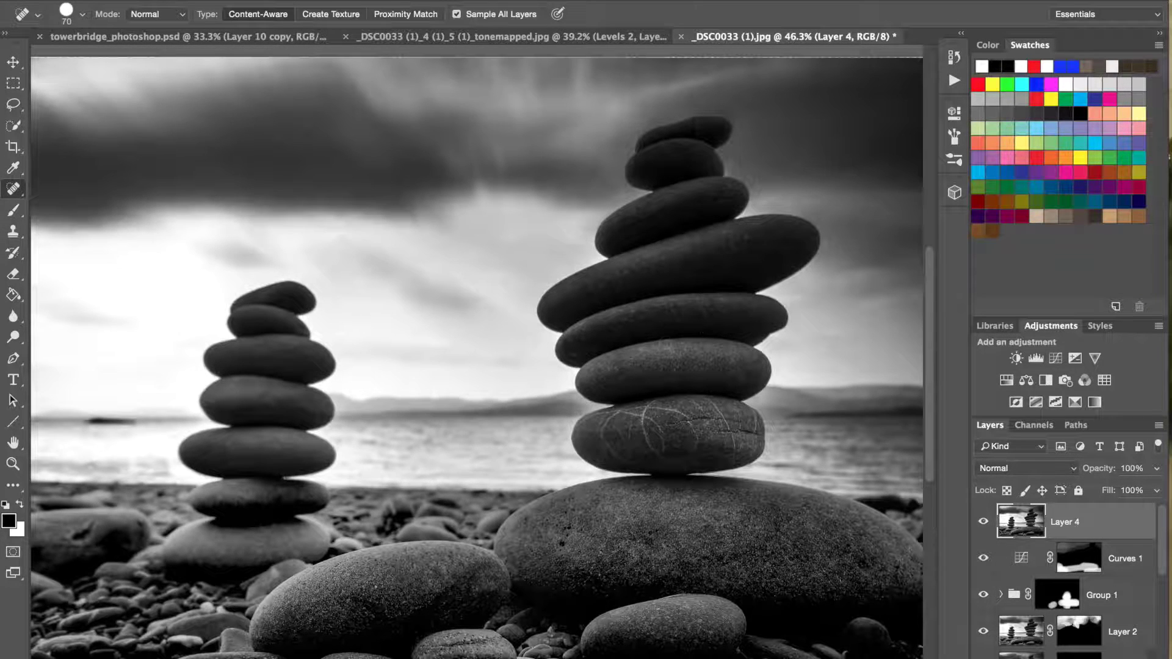
pyautogui.moveTo(756, 340); pyautogui.dragTo(493, 324)
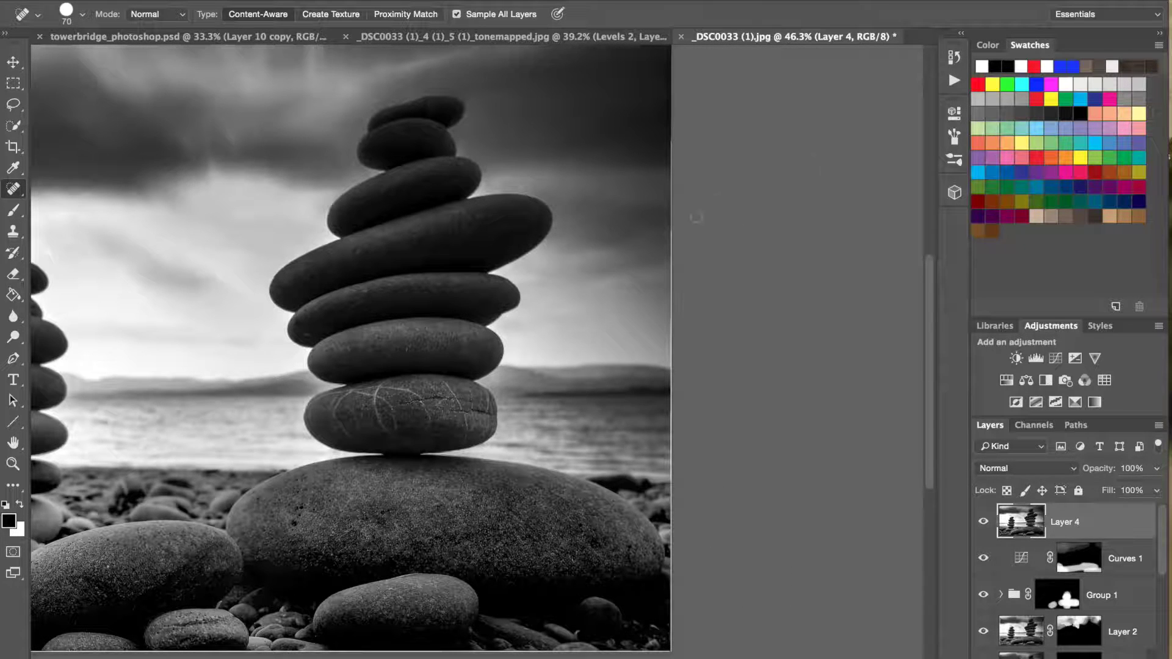
pyautogui.rightClick(743, 602)
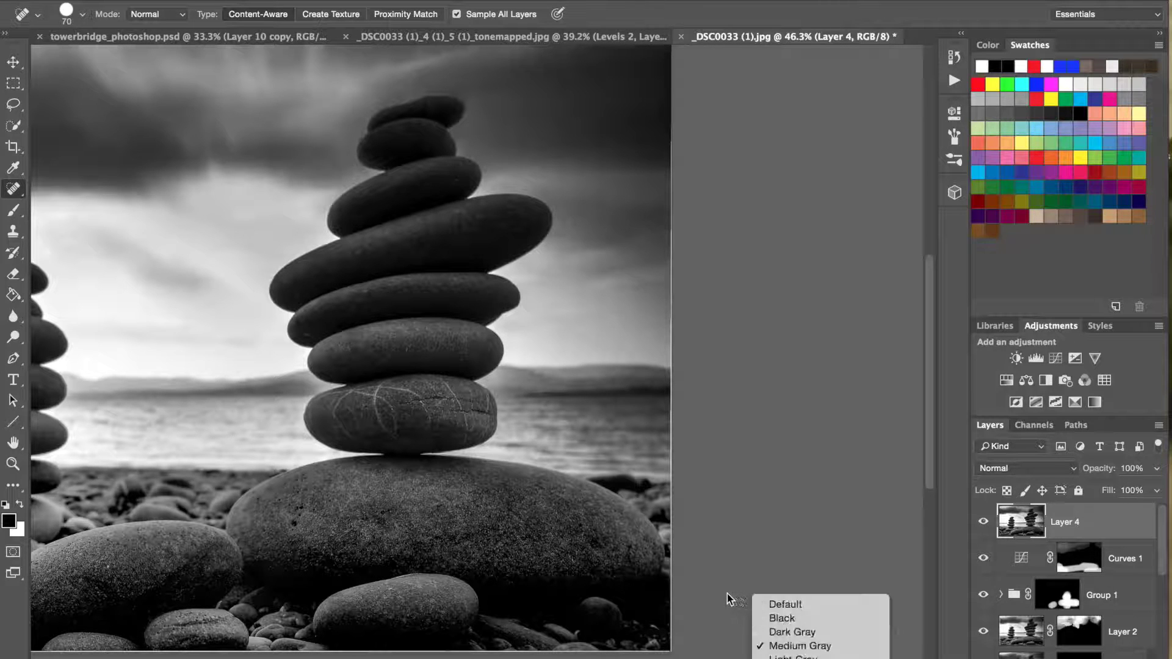
pyautogui.press('Escape')
pyautogui.moveTo(636, 601)
pyautogui.mouseDown()
pyautogui.moveTo(609, 608)
pyautogui.moveTo(684, 605)
pyautogui.mouseUp()
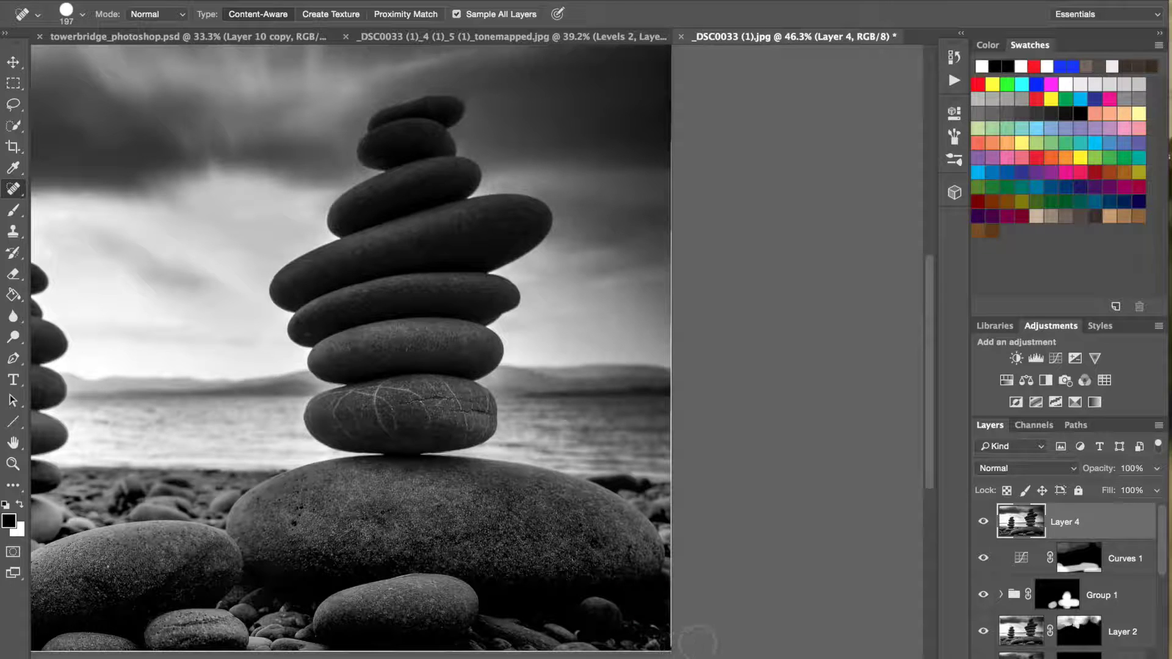
# Step: Heal the dark streaks along the photo's right edge, including the upper part near the corner
pyautogui.moveTo(677, 341); pyautogui.dragTo(664, 508)
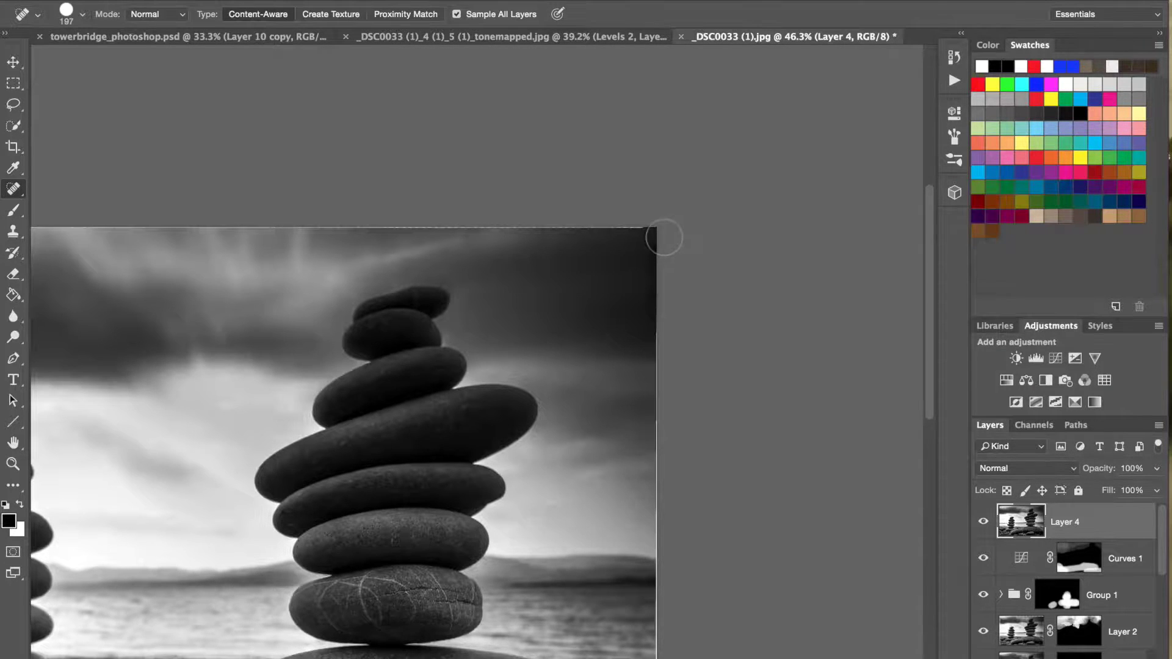
pyautogui.scroll(-10, 662, 239)
pyautogui.scroll(5, 664, 237)
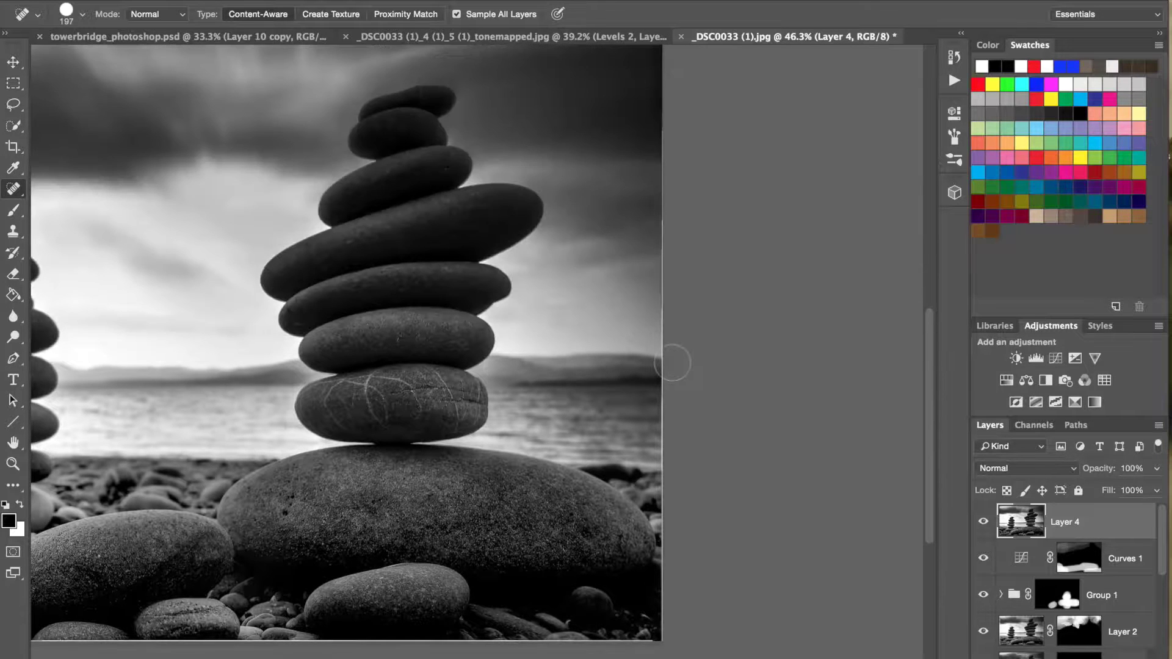
pyautogui.scroll(5, 670, 366)
pyautogui.scroll(1, 674, 364)
pyautogui.scroll(1, 674, 364)
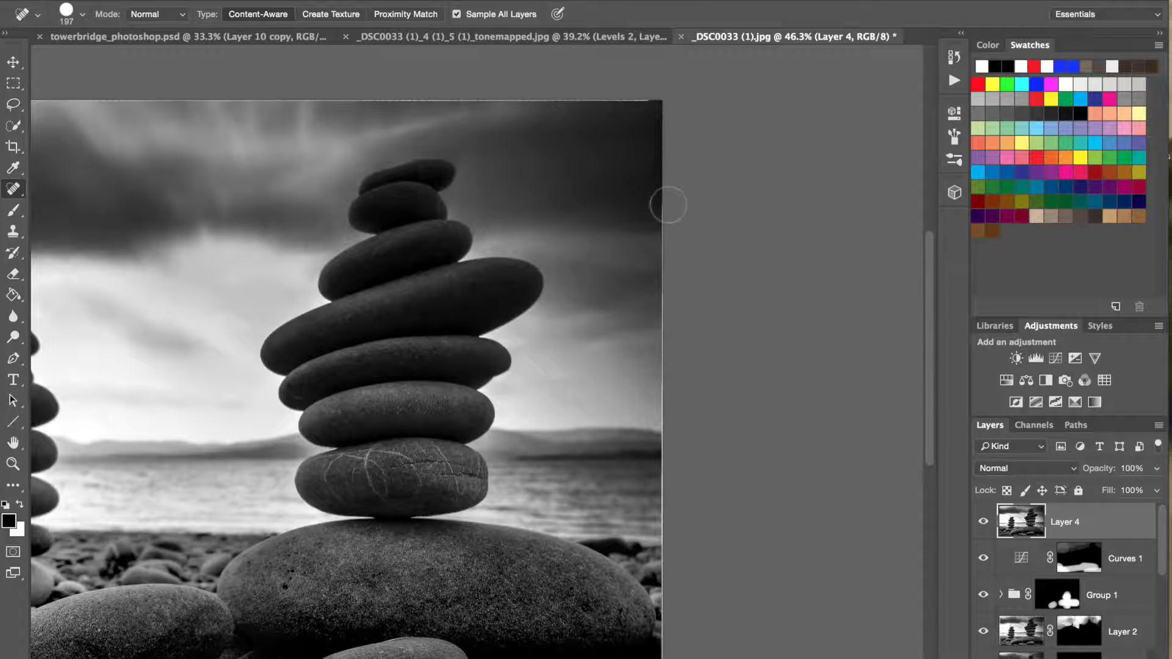
pyautogui.moveTo(674, 280); pyautogui.dragTo(678, 280)
pyautogui.moveTo(672, 177); pyautogui.dragTo(664, 98)
# Step: Pan around the edges to check the healed areas, then fit the whole image on screen
pyautogui.scroll(-10, 672, 288)
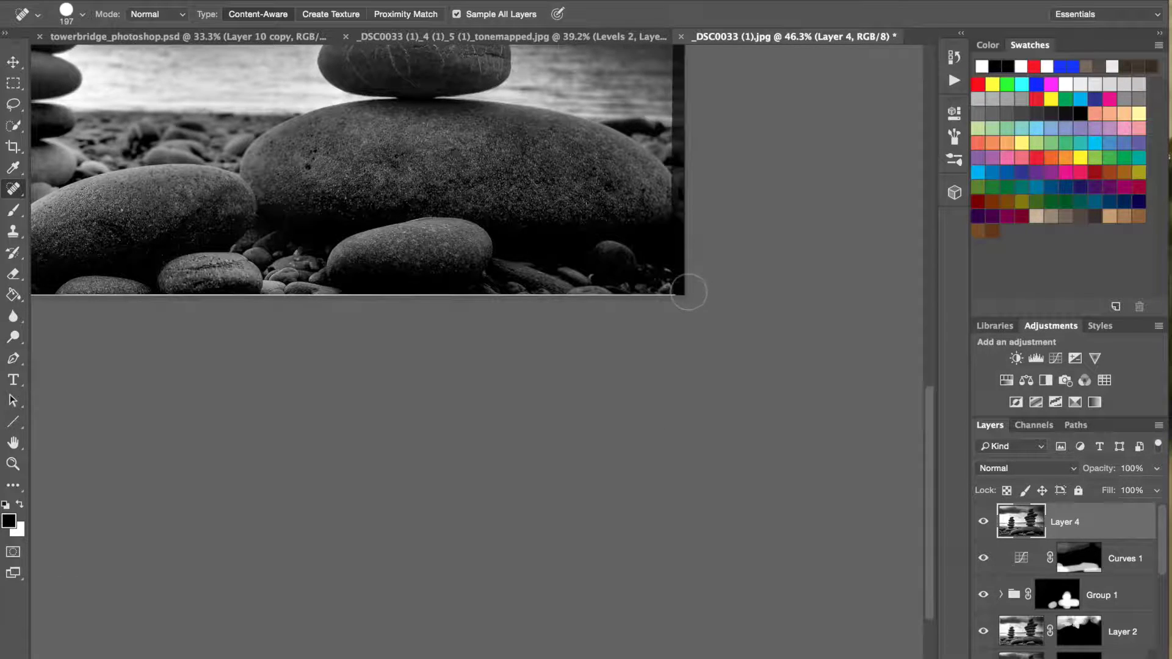
pyautogui.scroll(7, 752, 276)
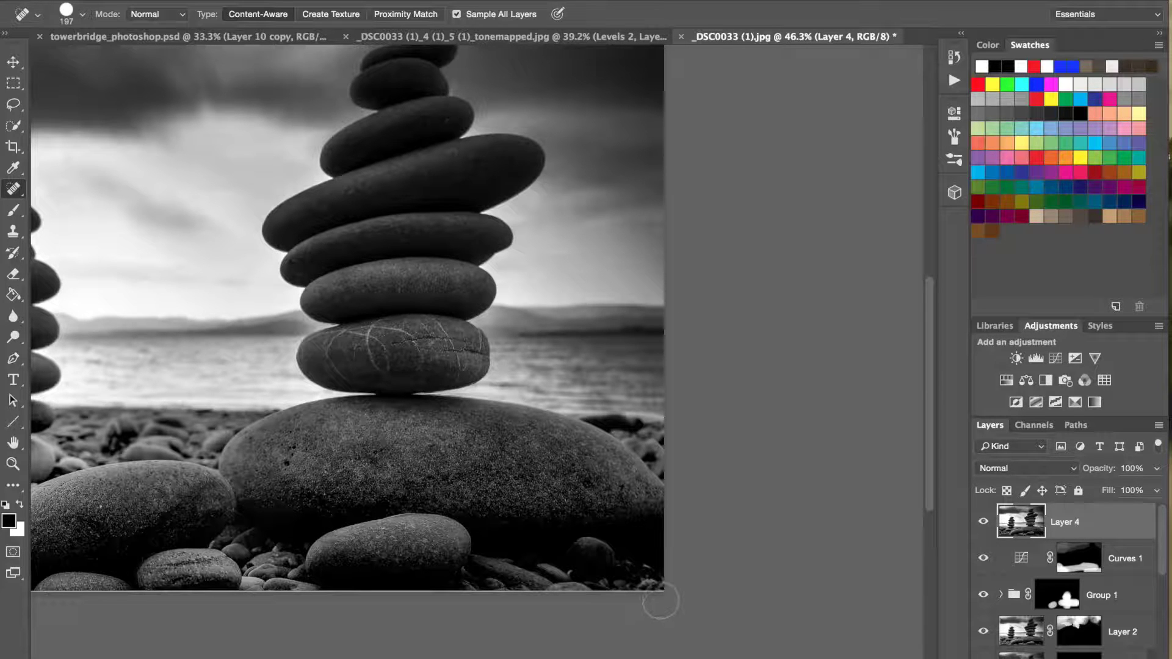
pyautogui.hscroll(-15, 660, 604)
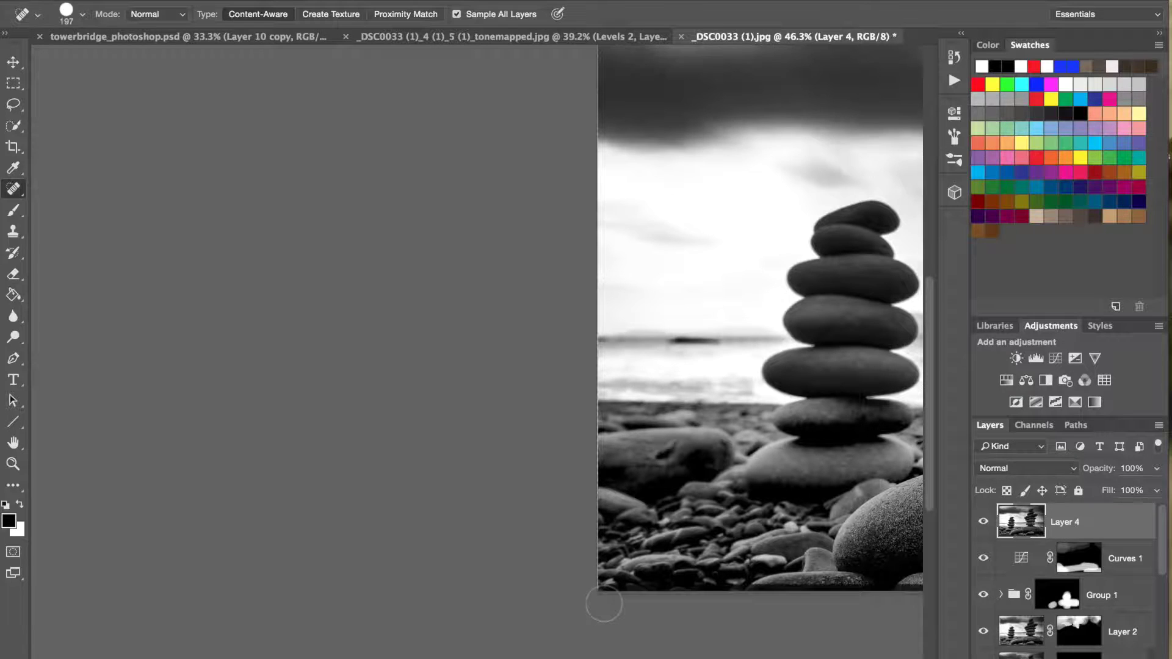
pyautogui.hscroll(15, 604, 603)
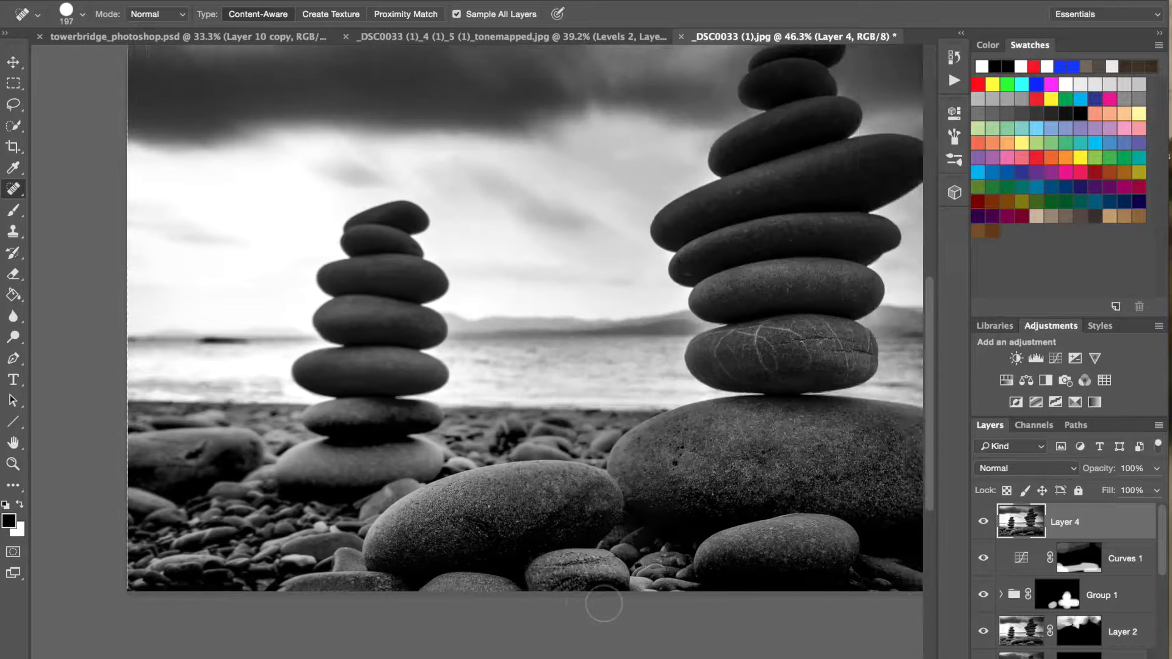
pyautogui.hscroll(6, 604, 603)
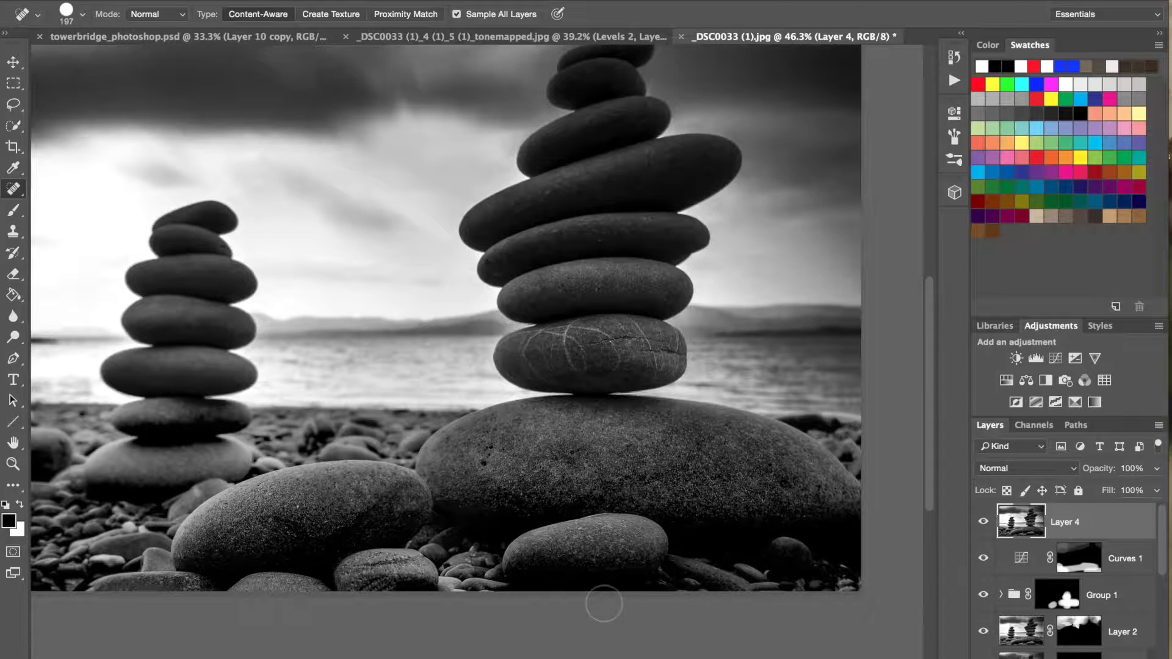
pyautogui.scroll(8, 604, 604)
pyautogui.hscroll(-2, 604, 604)
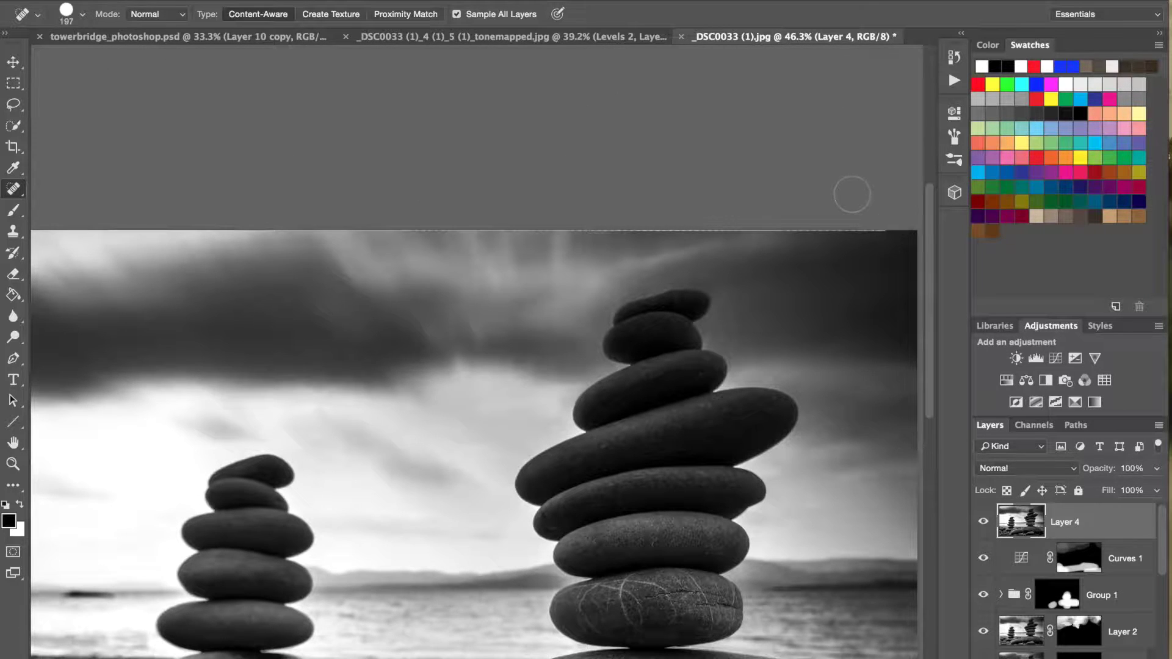
pyautogui.hscroll(-15, 850, 193)
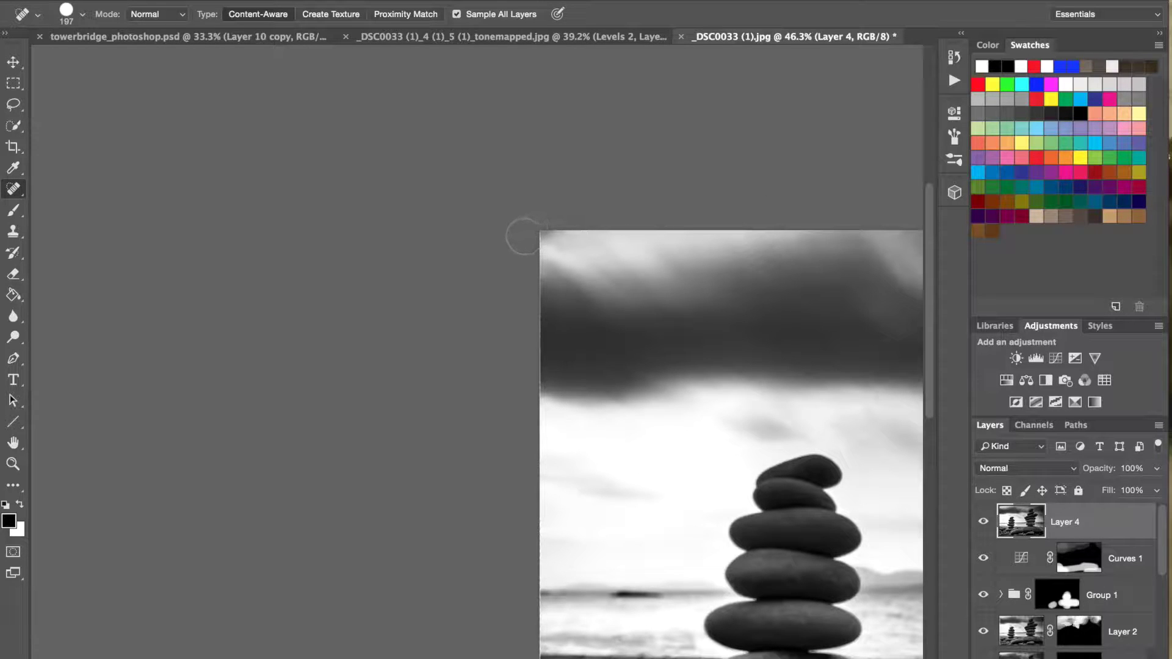
pyautogui.scroll(-5, 526, 236)
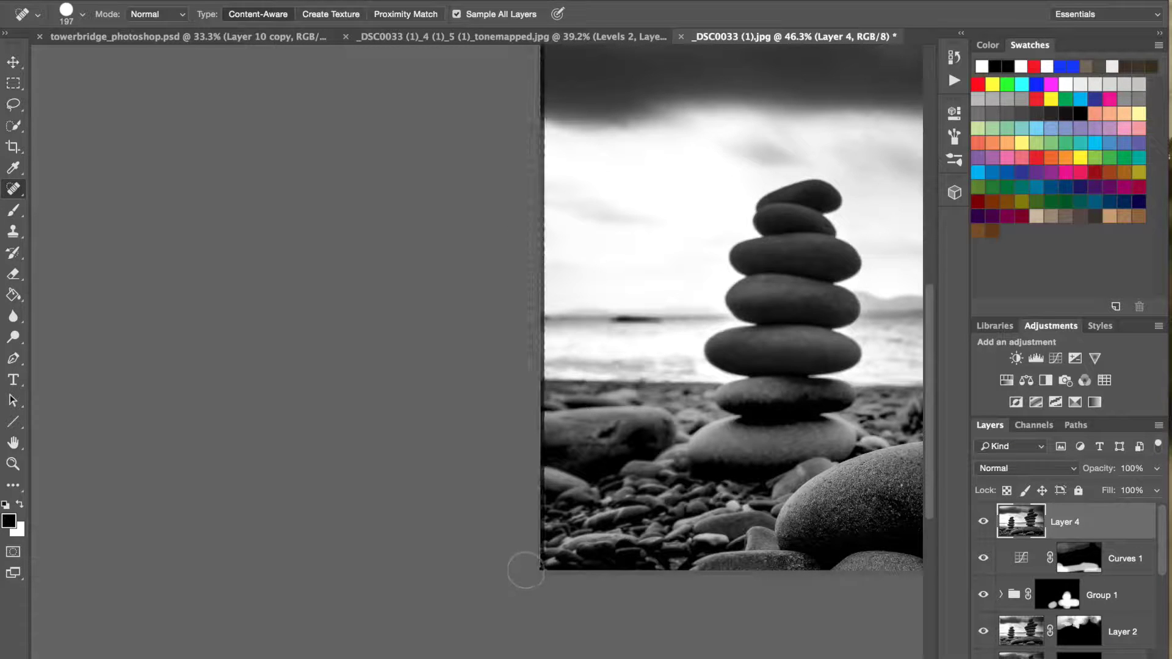
pyautogui.hotkey('ctrl', '0')
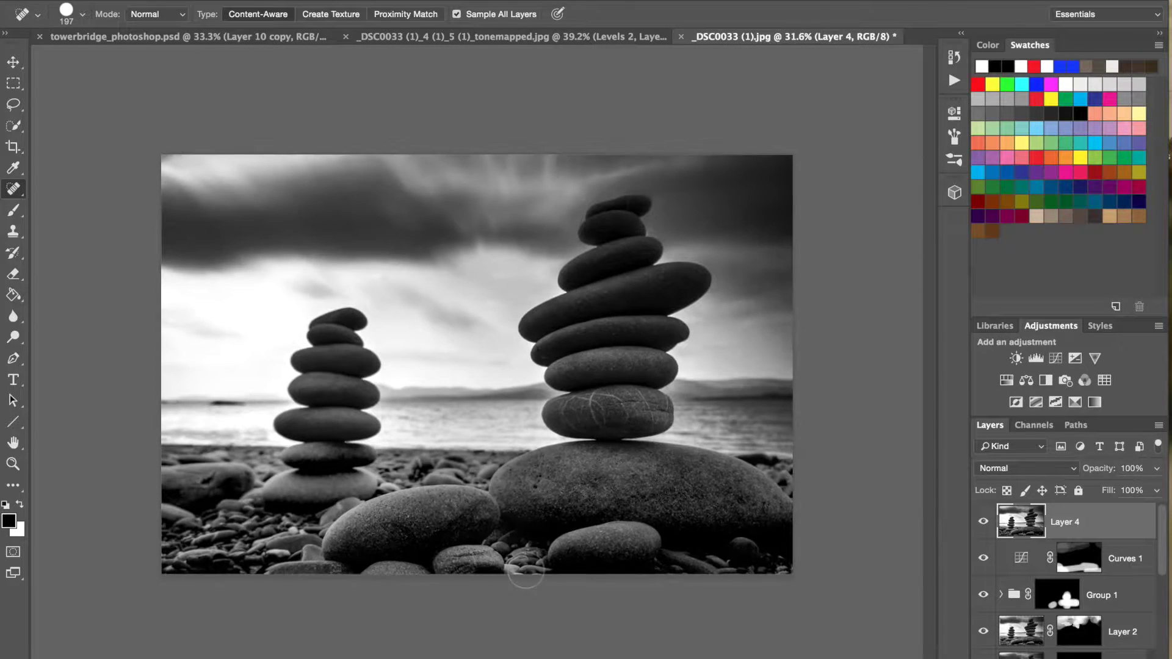
# Step: Trim a narrow strip off the photo's left edge with the Crop tool and commit it
pyautogui.press('c')
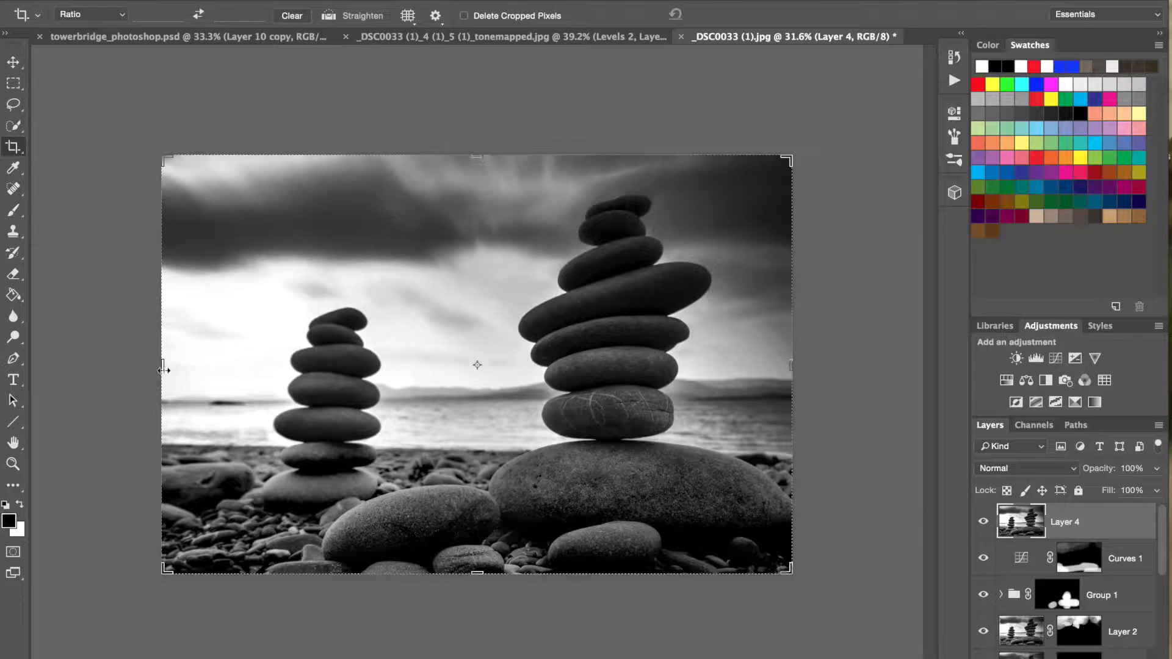
pyautogui.moveTo(163, 366); pyautogui.dragTo(172, 368)
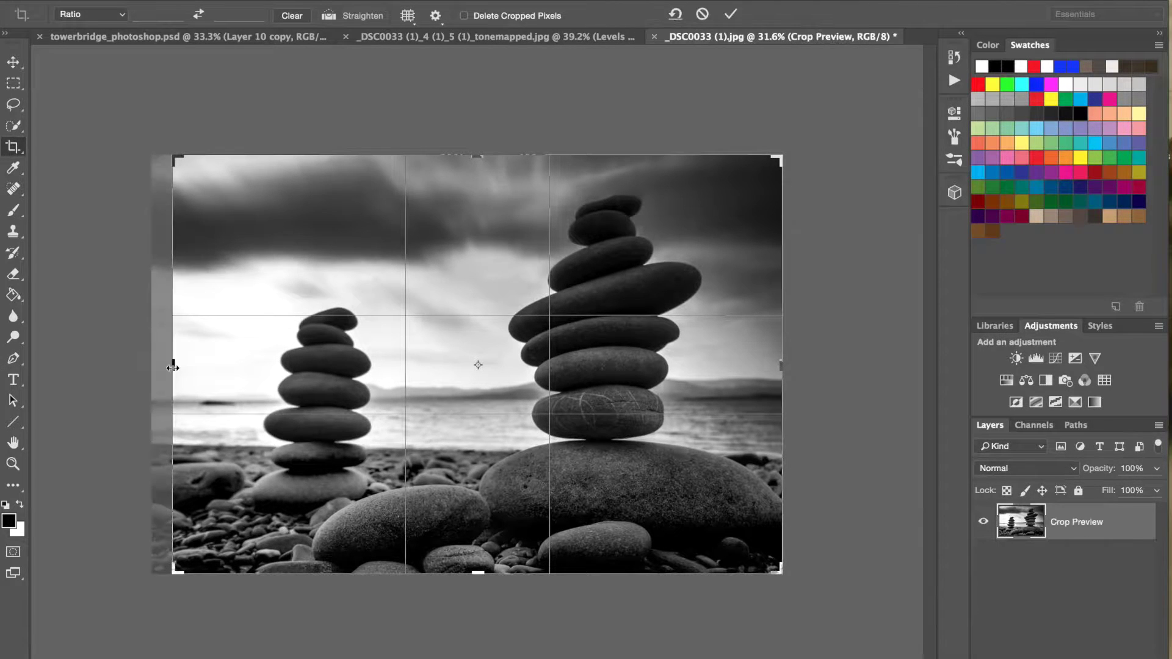
pyautogui.press('Return')
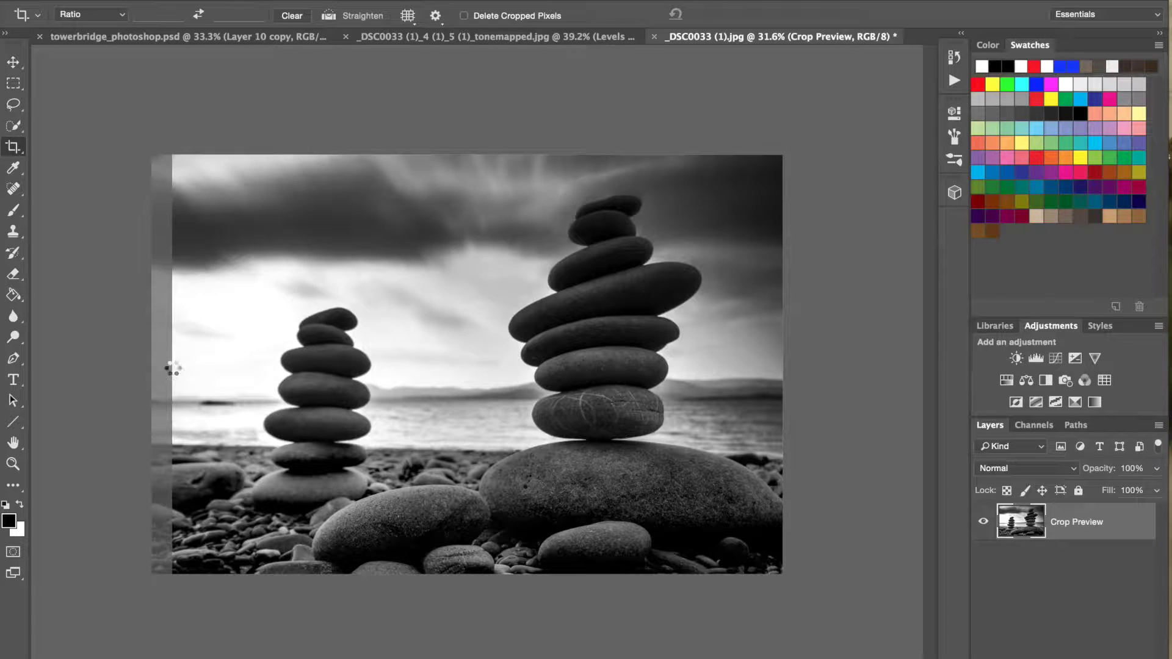